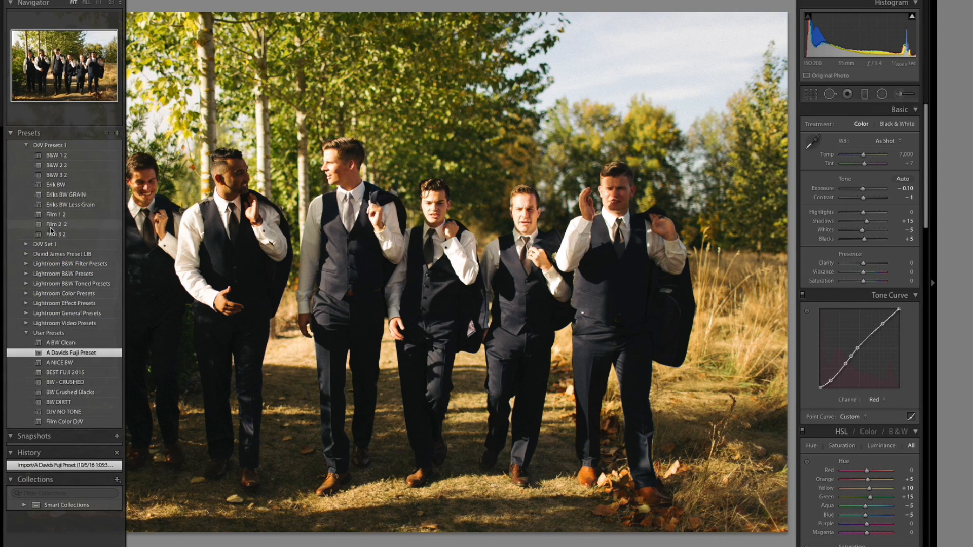
Apply the Eriks BW GRAIN preset to the photo of the walking groomsmen and set its exposure to +1.30.
click(73, 196)
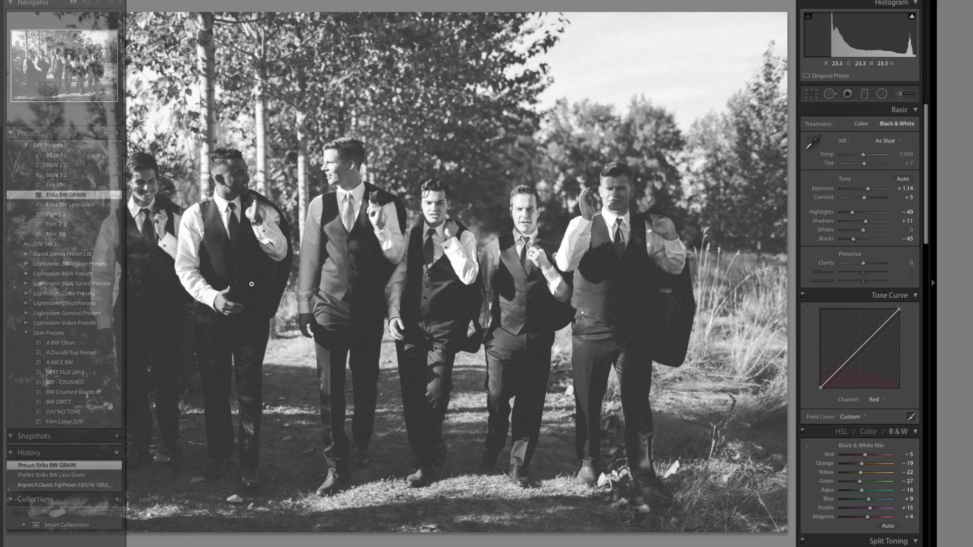
key(shift+equal)
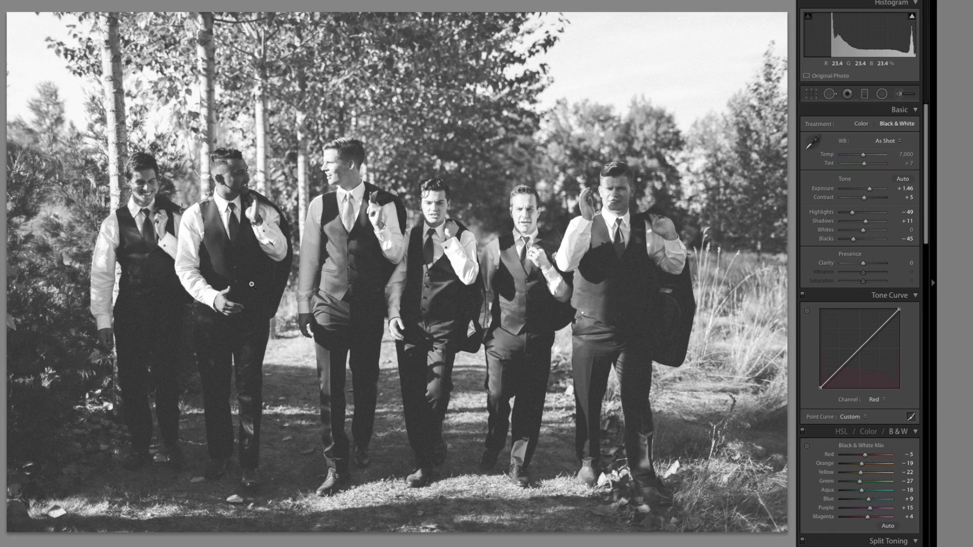
key(minus)
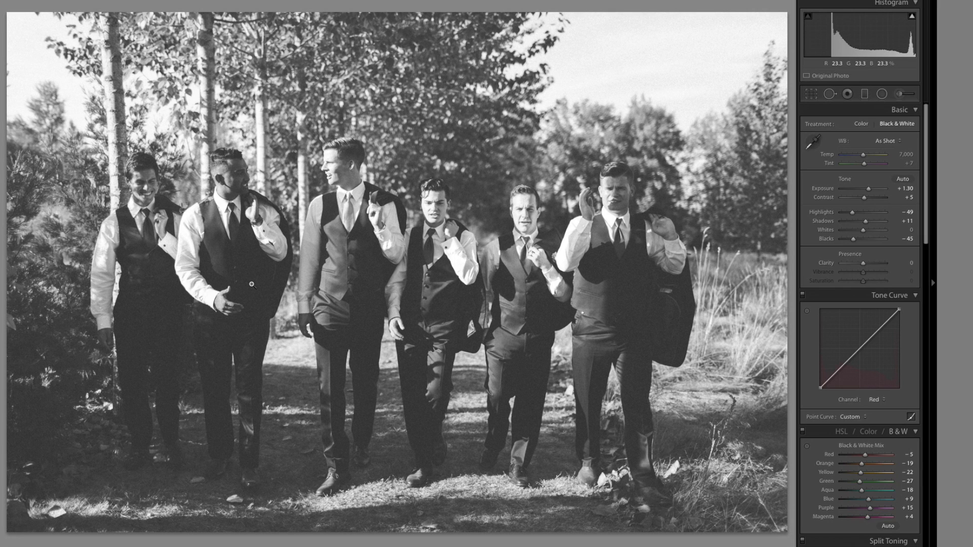
Set the black-and-white groomsmen photo's highlights to −70 and blacks to −57.
key(minus)
key(minus)
key(minus)
key(minus)
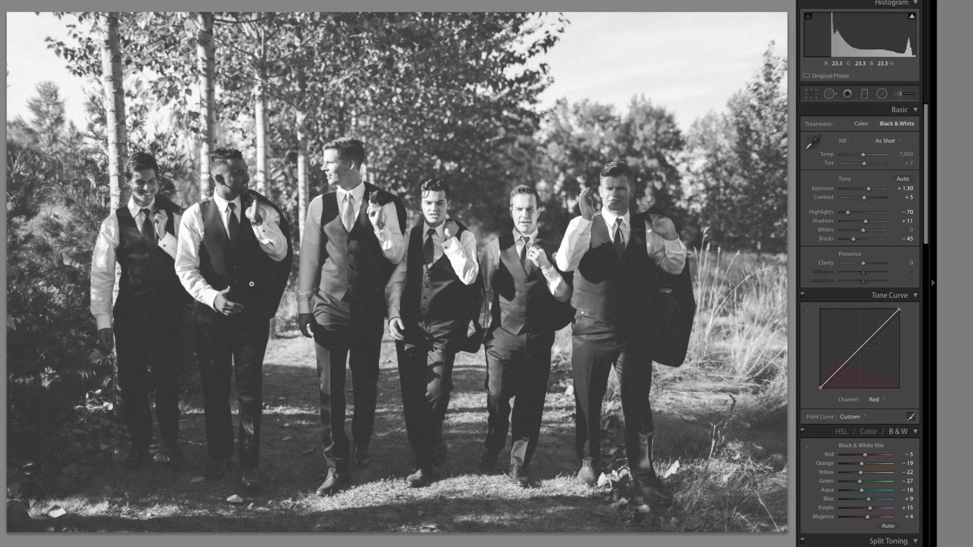
key(equal)
key(equal)
key(minus)
Give the next photo, with the groomsmen pointing, the same black-and-white settings and set its exposure to +1.06.
key(Right)
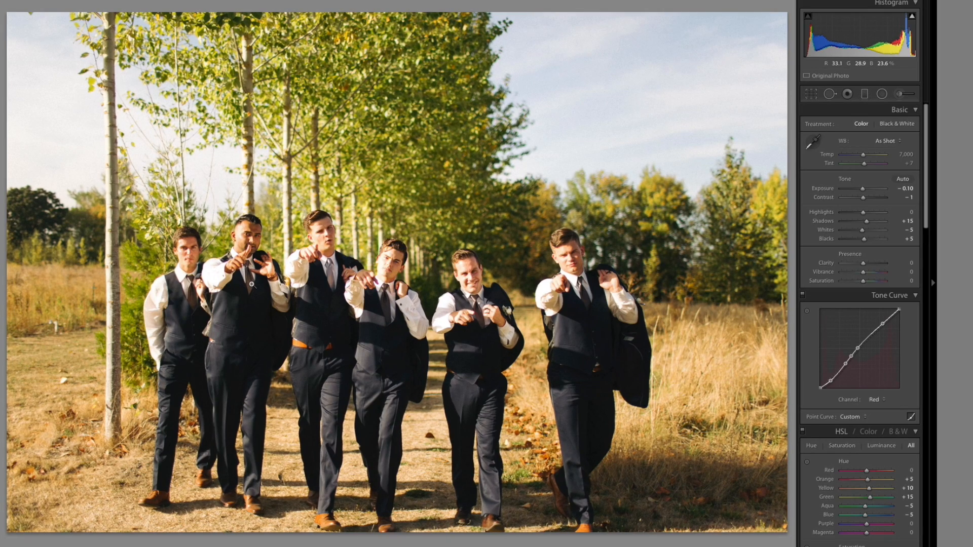
key(Left)
key(minus)
key(minus)
key(minus)
key(minus)
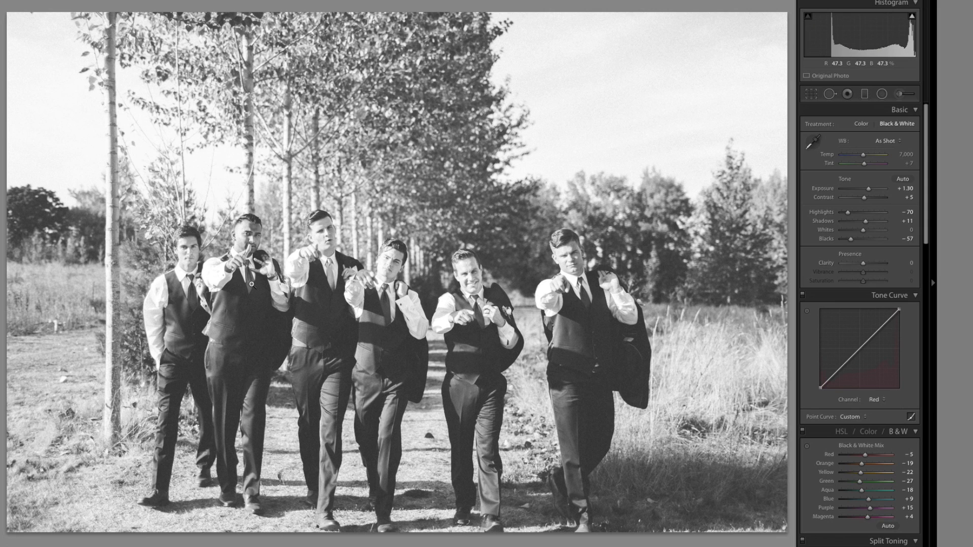
key(minus)
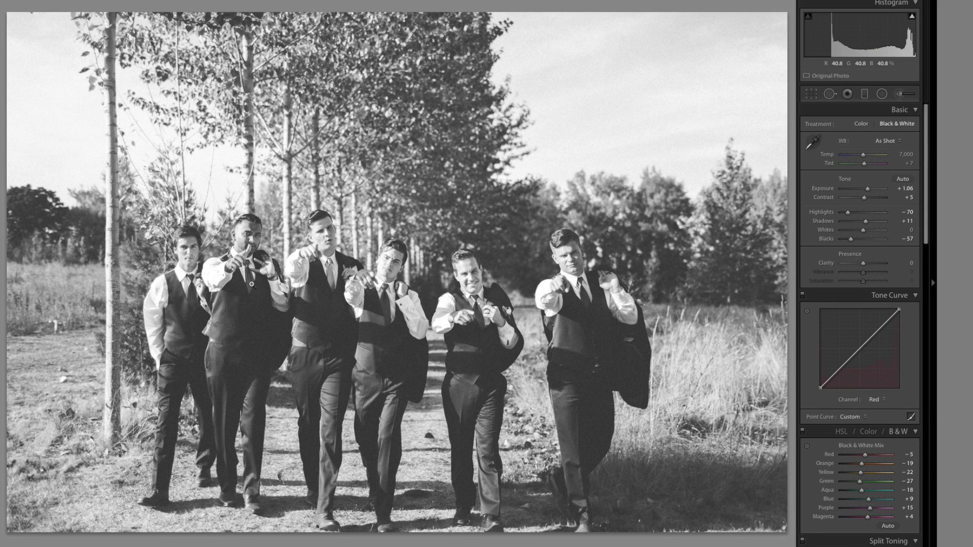
Go on to the colour portrait of two groomsmen by the white fence and raise its exposure to +0.20.
key(Right)
key(plus)
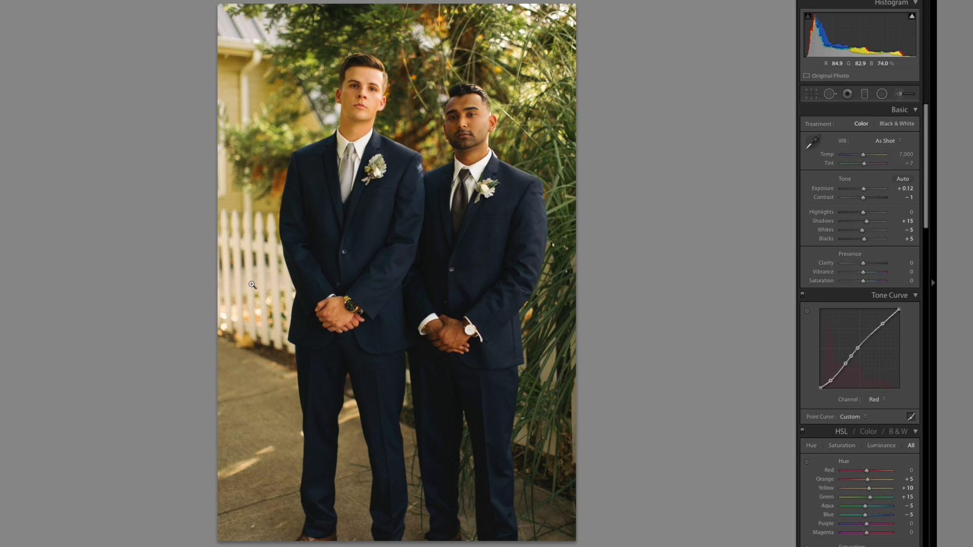
key(plus)
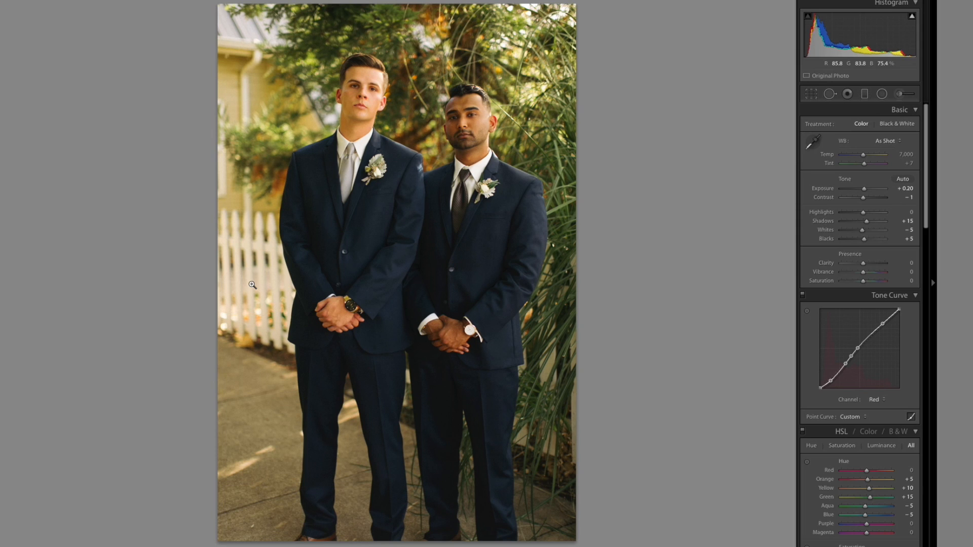
Find the edited portrait of the bride and groom embracing and copy its develop settings, leaving out transform, spot removal and crop.
mouse_move(400, 533)
scroll(400, 533, up, 10)
scroll(398, 534, up, 10)
scroll(388, 529, up, 8)
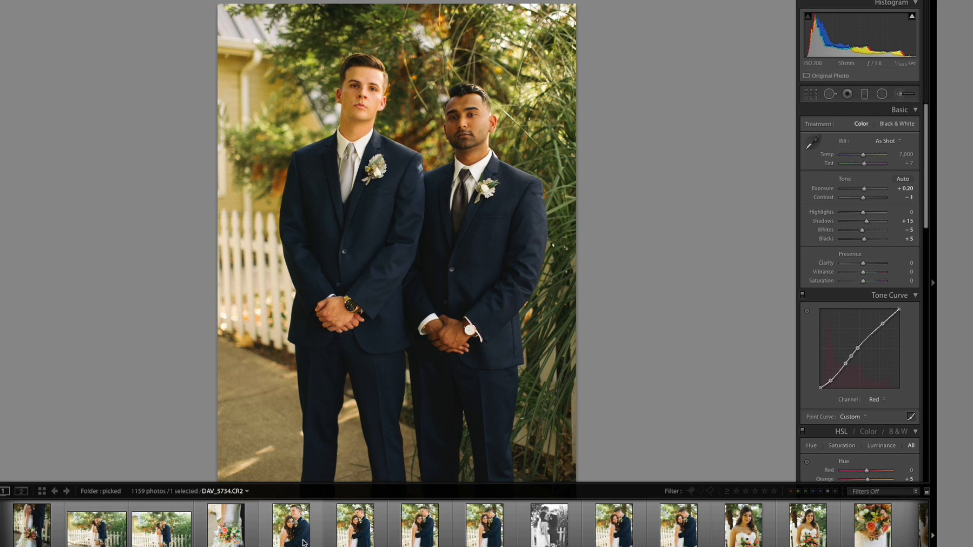
click(303, 543)
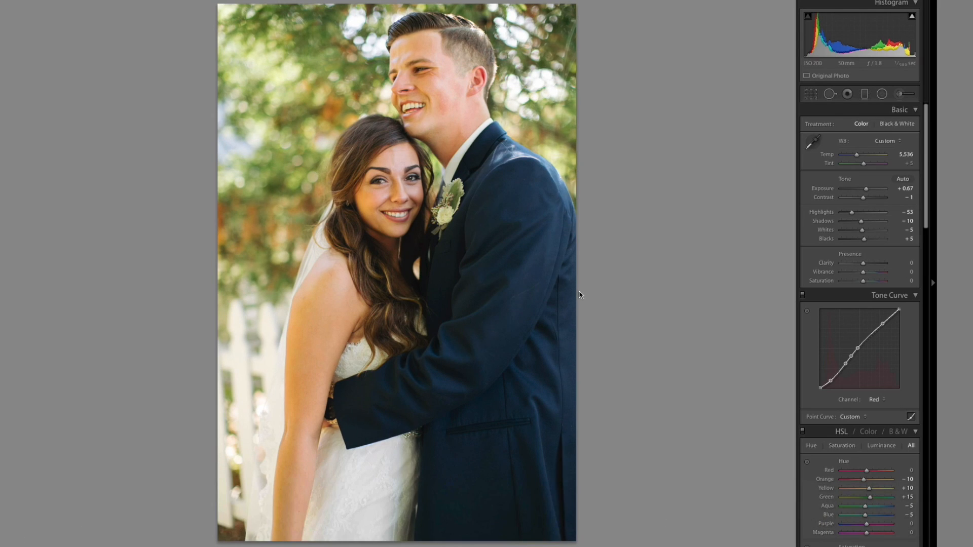
key(super+shift+c)
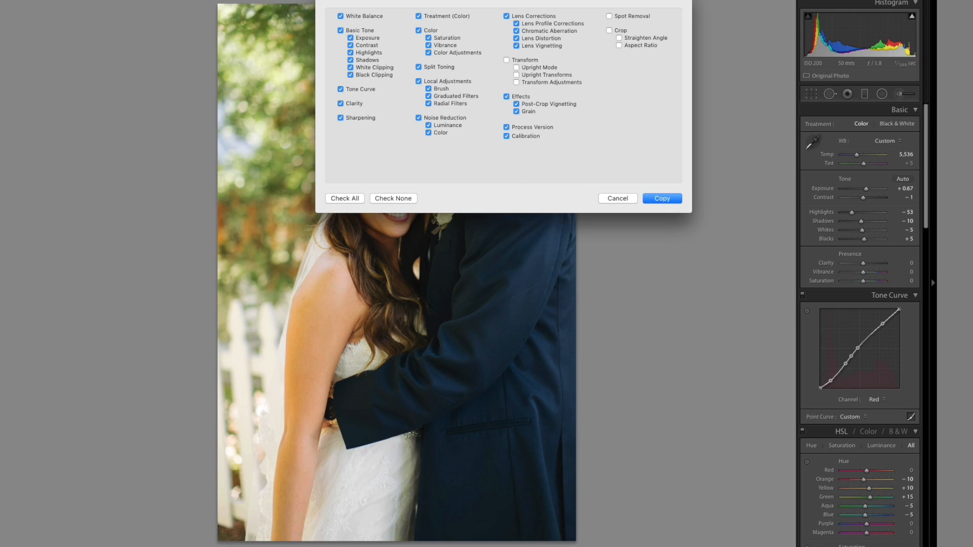
key(Return)
Return to the portrait of the two groomsmen, paste the copied settings and set its exposure to +0.91.
scroll(409, 520, down, 10)
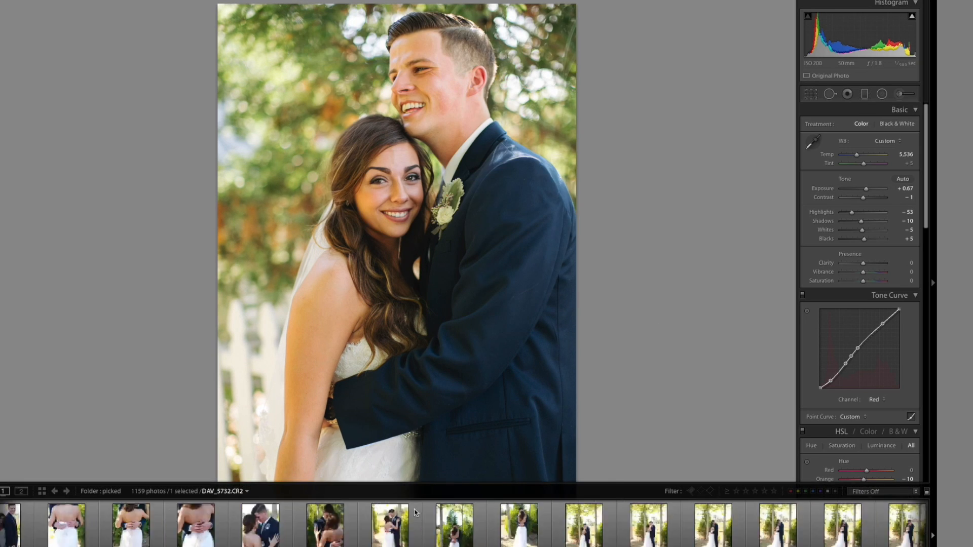
scroll(407, 519, down, 10)
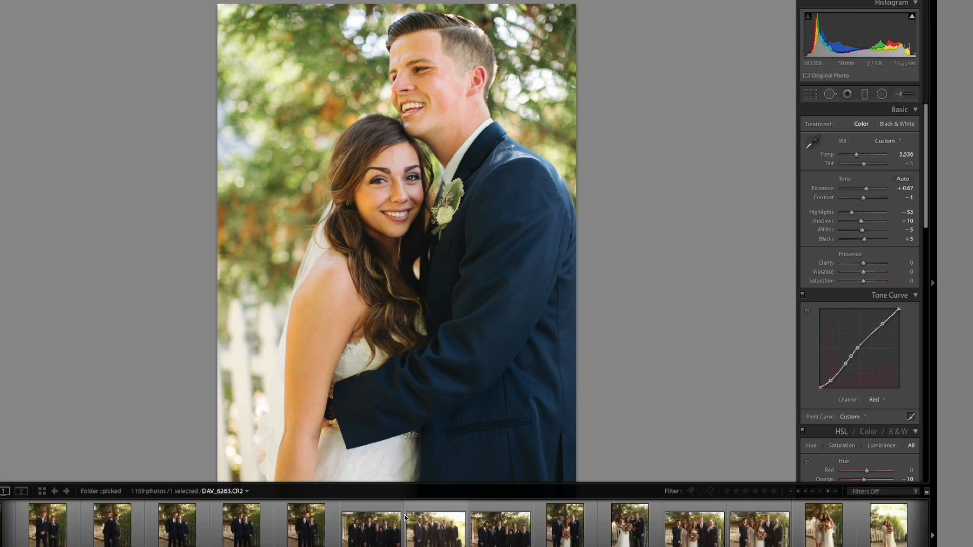
scroll(404, 517, up, 10)
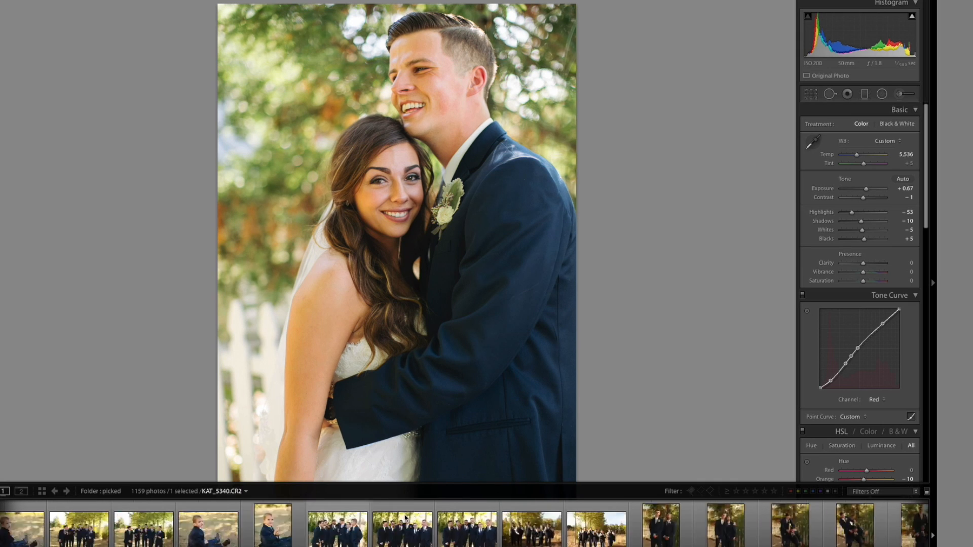
click(207, 530)
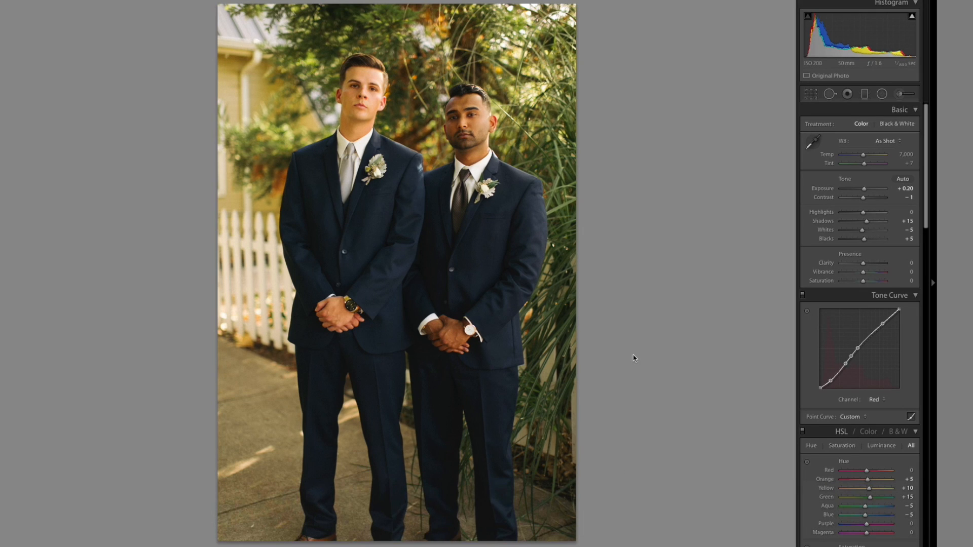
key(ctrl+shift+v)
key(equal)
key(equal)
key(equal)
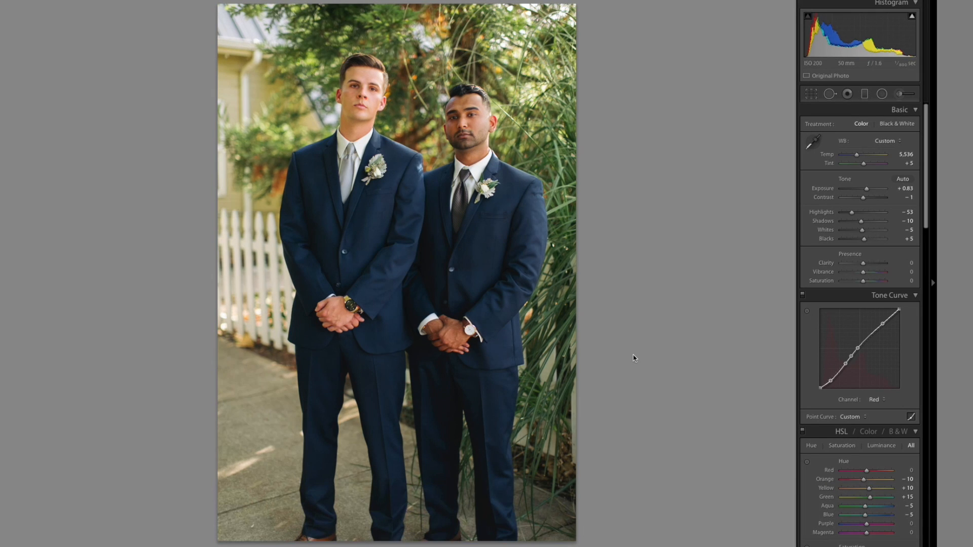
key(minus)
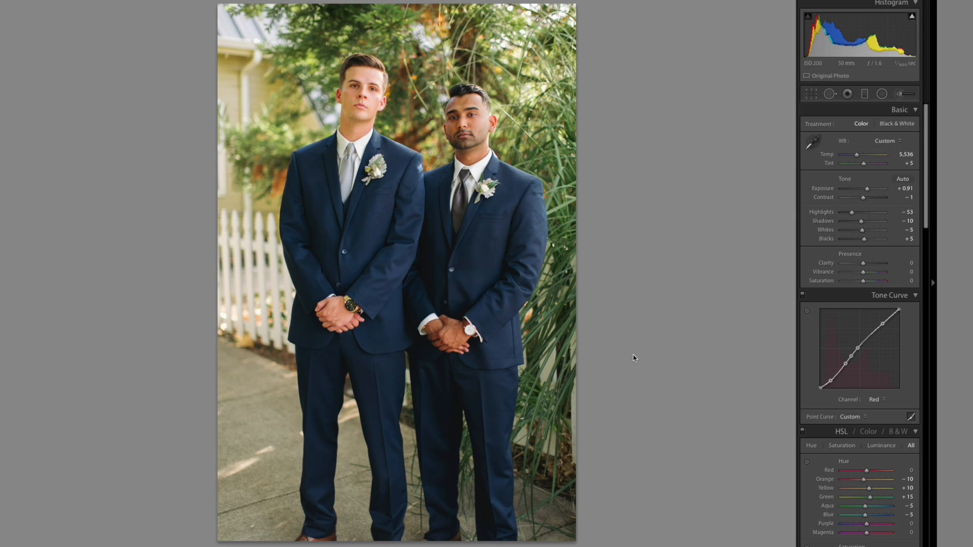
Deepen the shadows of the two groomsmen's portrait to −32.
key(minus)
key(minus)
key(minus)
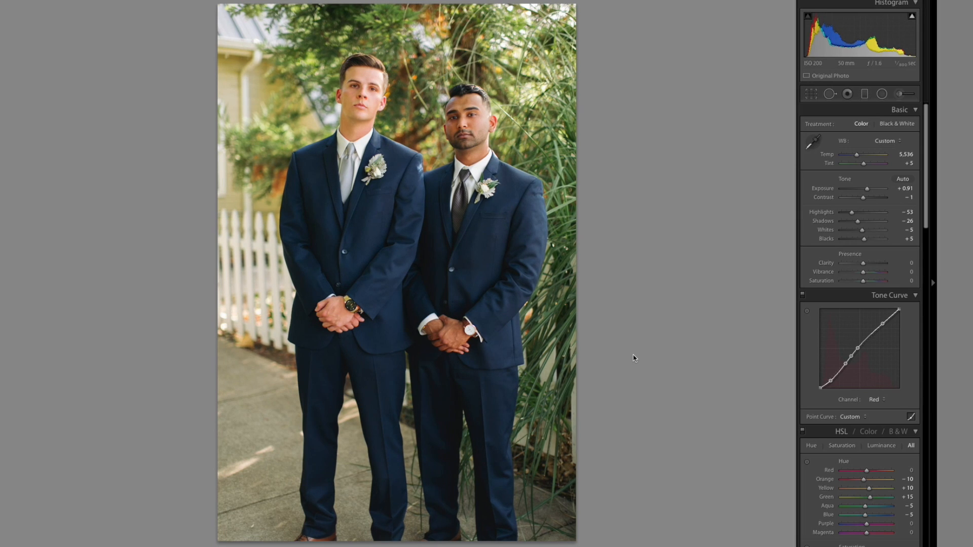
key(minus)
Set the portrait's white balance temperature to 5,748 and its orange hue to −5.
key(plus)
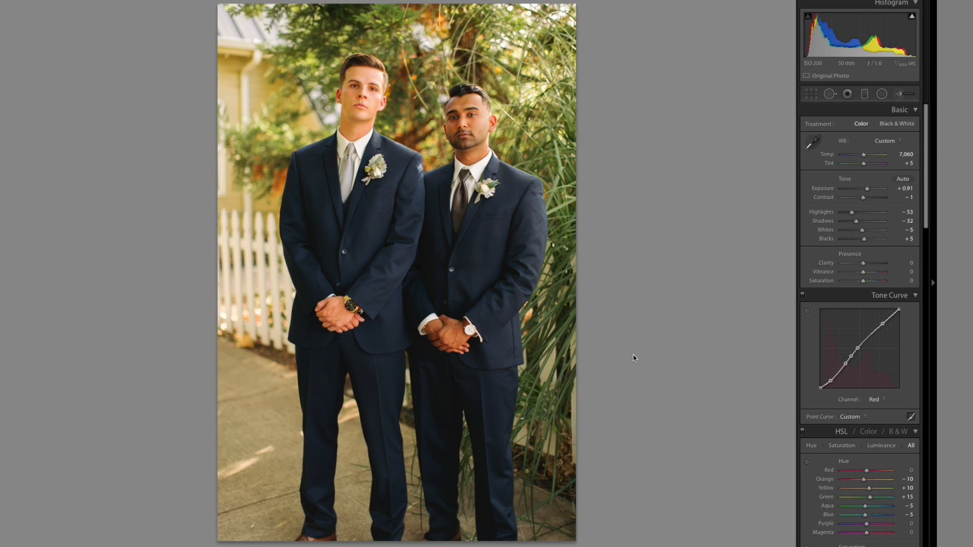
key(minus)
key(minus)
key(minus)
key(minus)
key(equal)
click(865, 480)
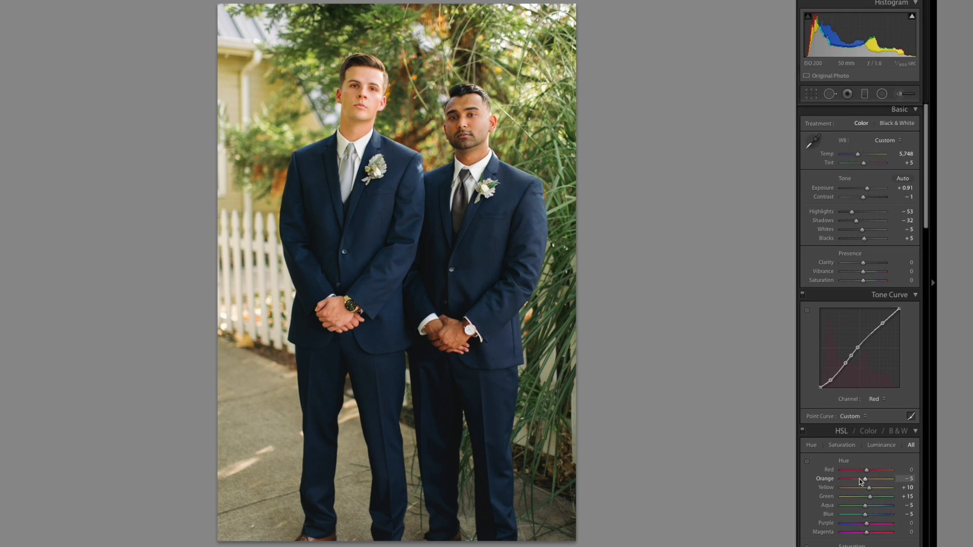
Check the portrait's colour saturation settings and reduce its exposure to +0.81.
scroll(864, 479, down, 3)
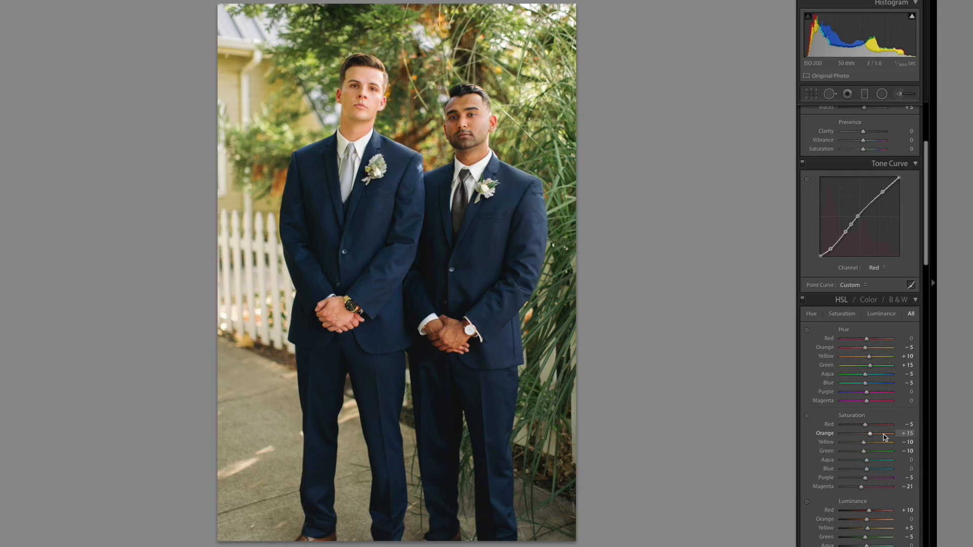
scroll(884, 436, up, 3)
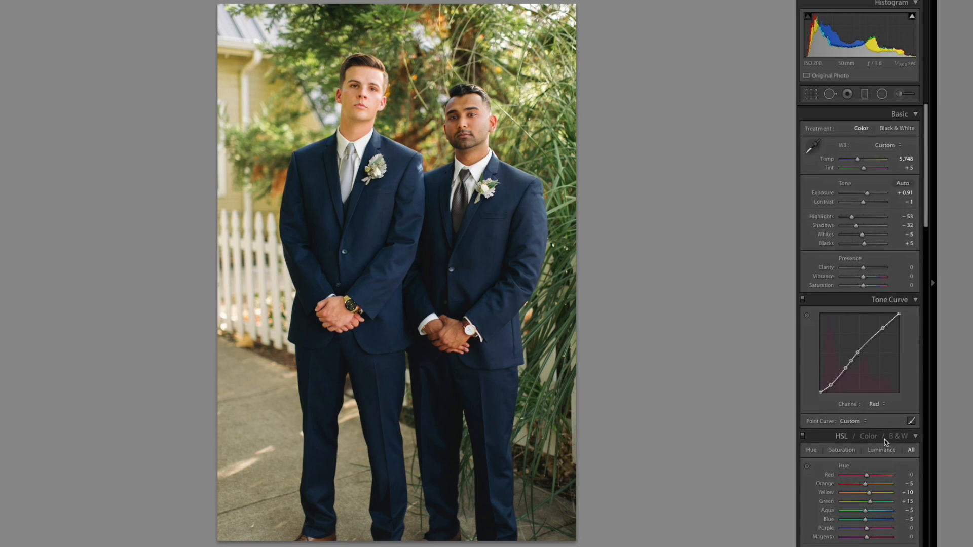
drag(866, 190, 865, 189)
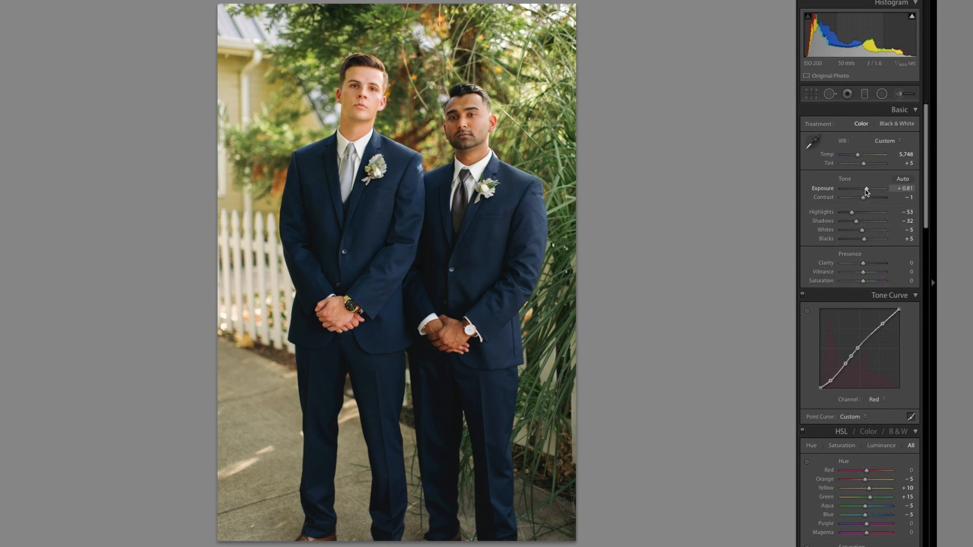
Select the series from this portrait through the last matching groomsmen portrait and synchronize the develop settings across it.
mouse_move(496, 545)
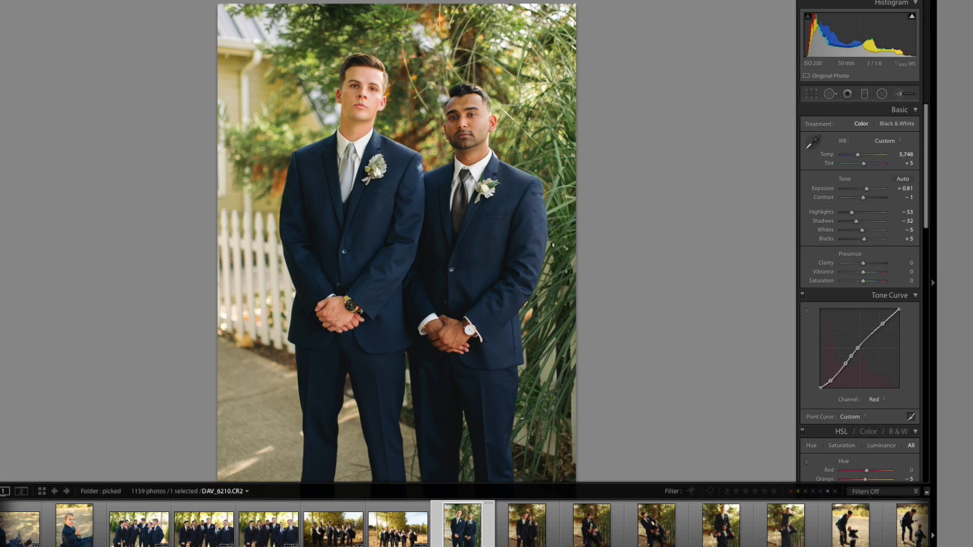
scroll(513, 544, down, 8)
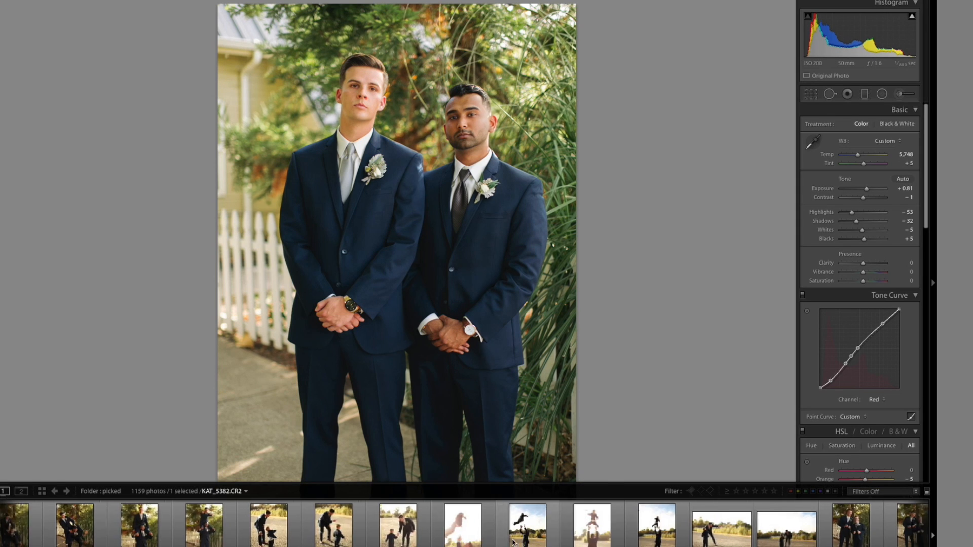
scroll(512, 542, down, 3)
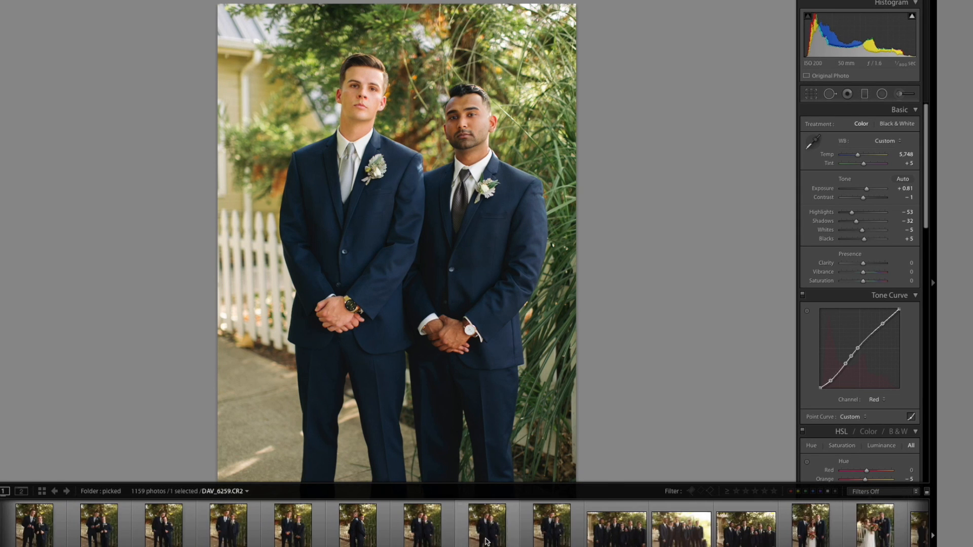
shift+click(543, 535)
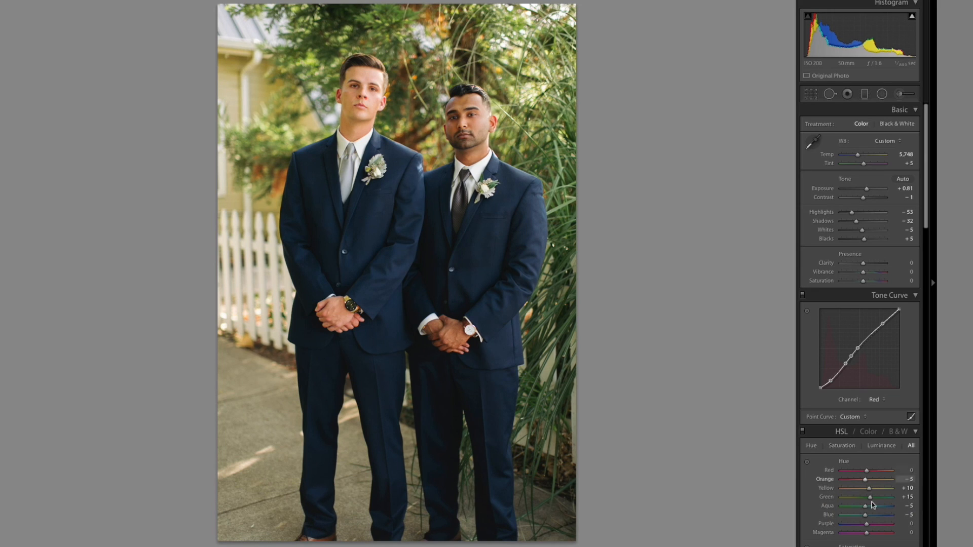
key(super+shift+s)
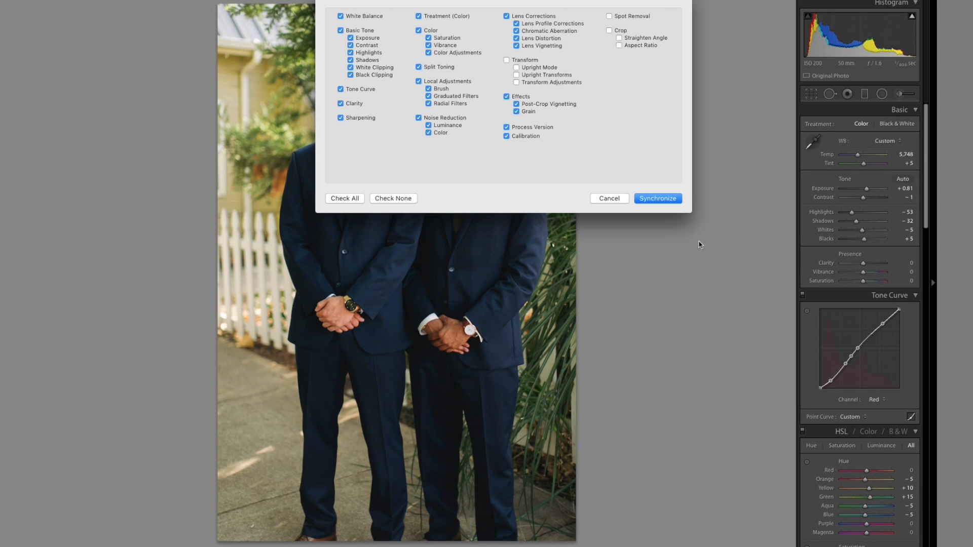
click(664, 200)
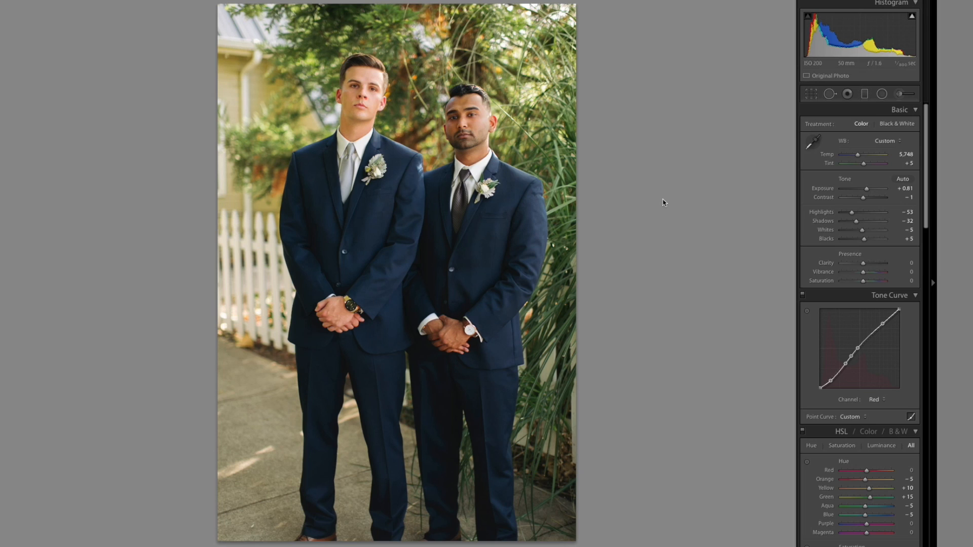
Lower the exposure of the next groomsmen portrait to +0.67 and review the following three synchronized photos.
key(Right)
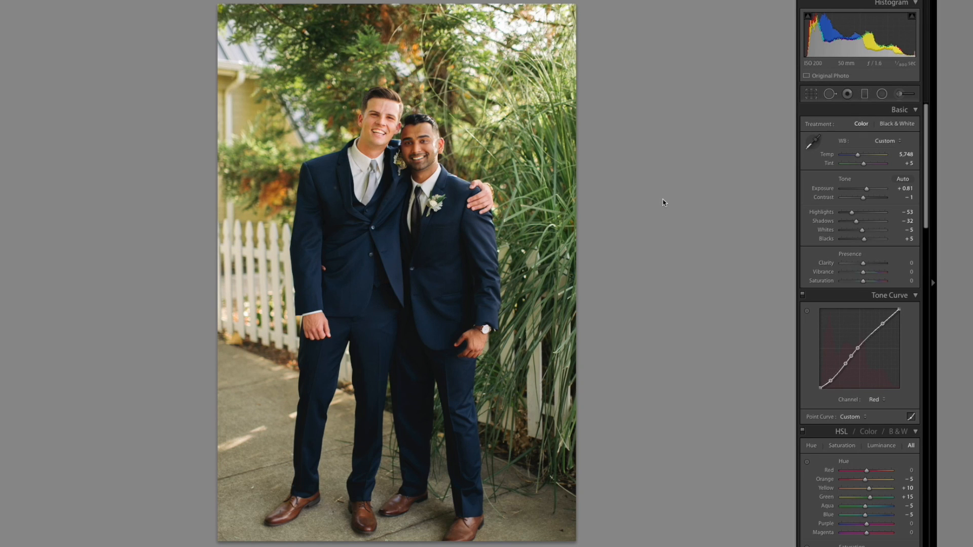
key(minus)
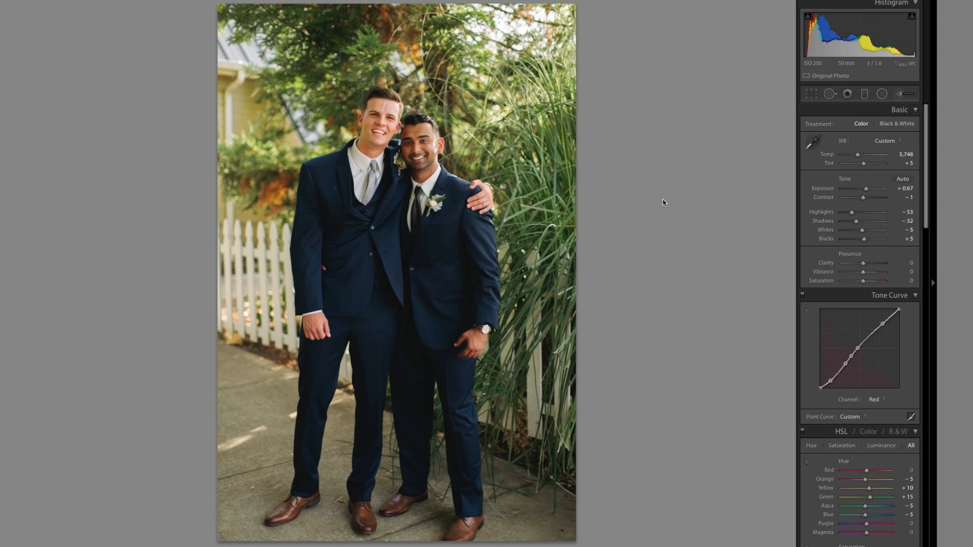
key(Right)
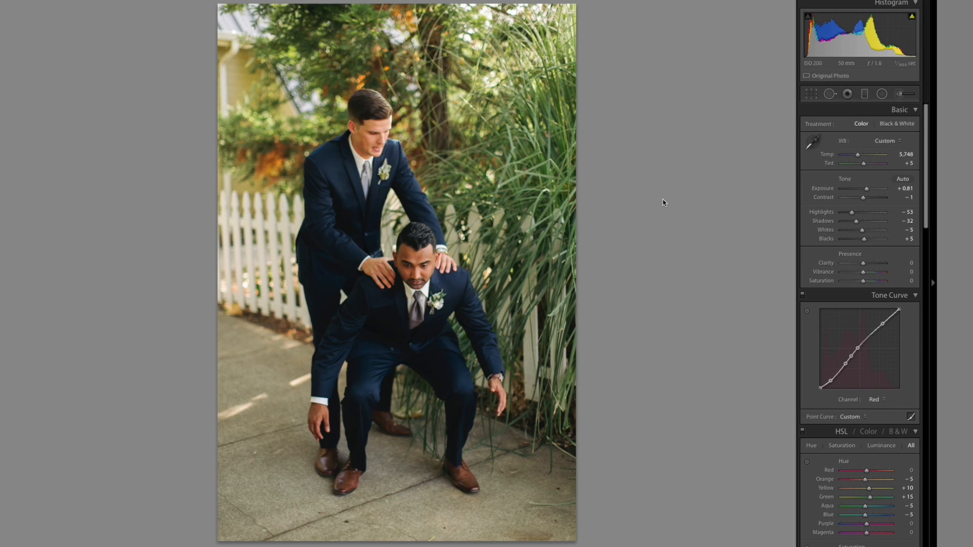
key(Right)
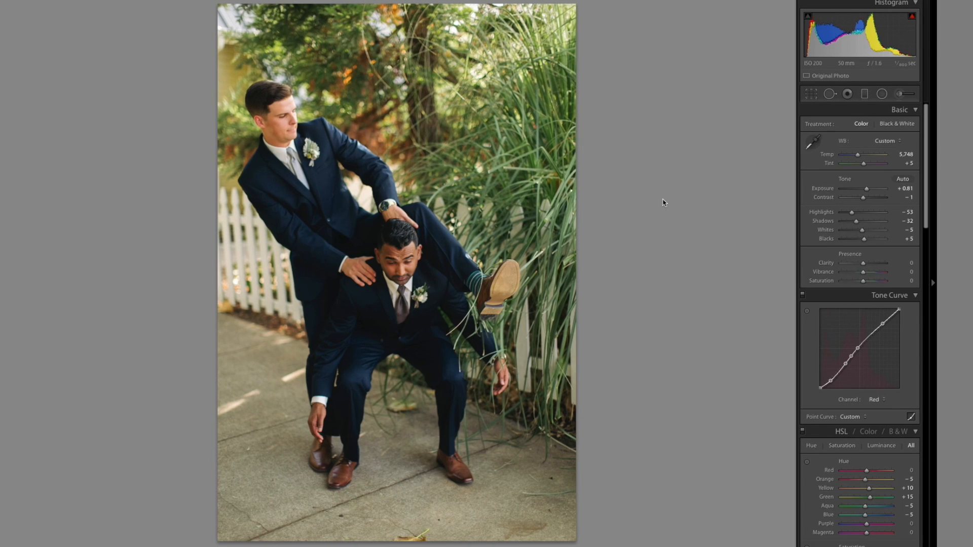
key(Right)
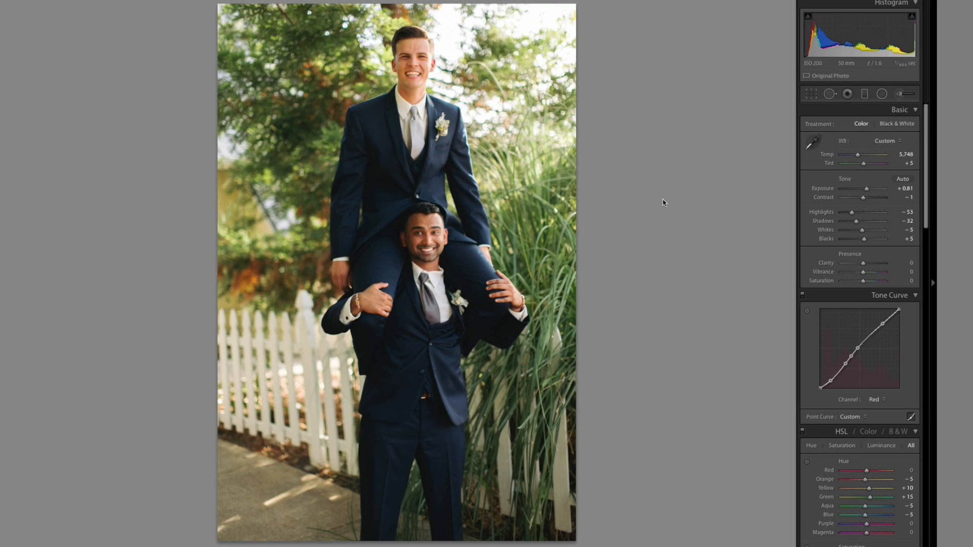
Advance to the photo of the groom holding the boy's hand and lower its exposure to +0.43.
key(Right)
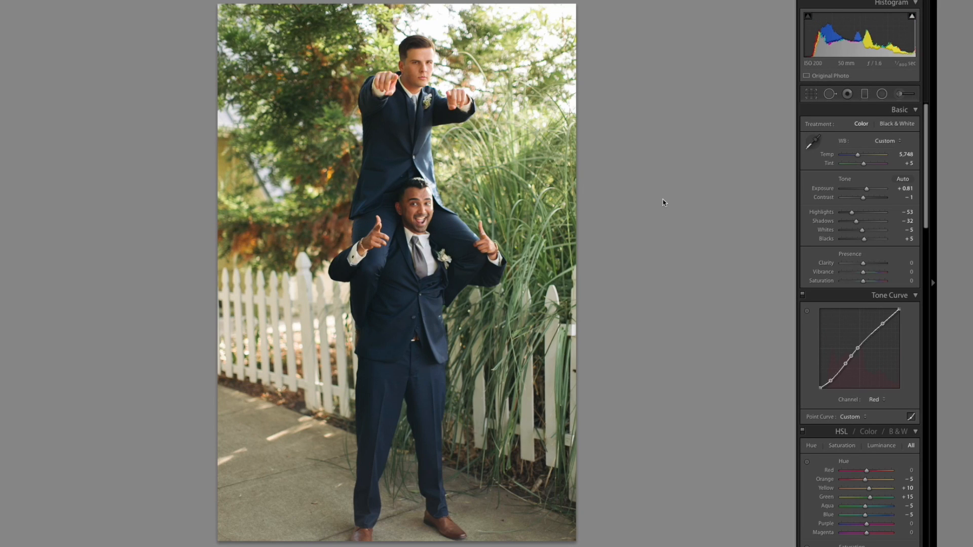
key(Right)
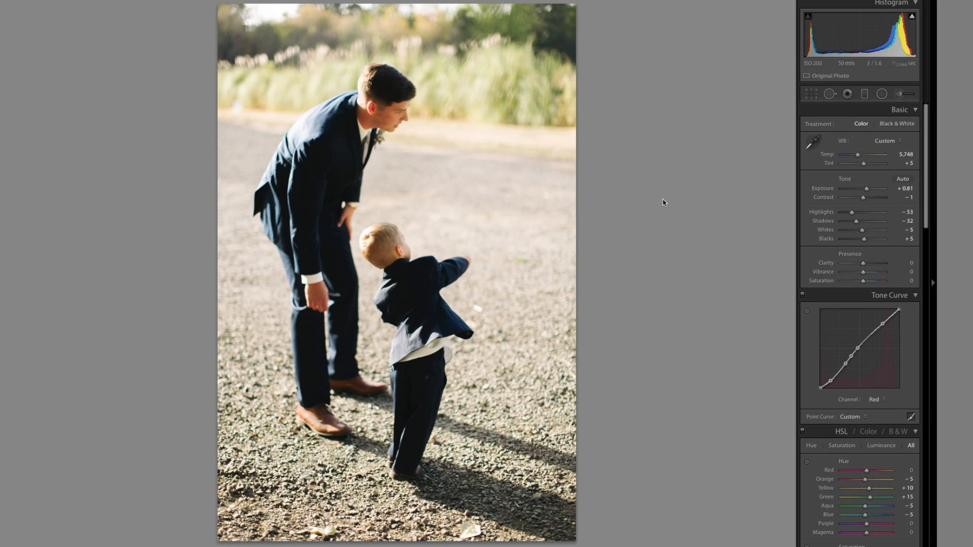
key(Right)
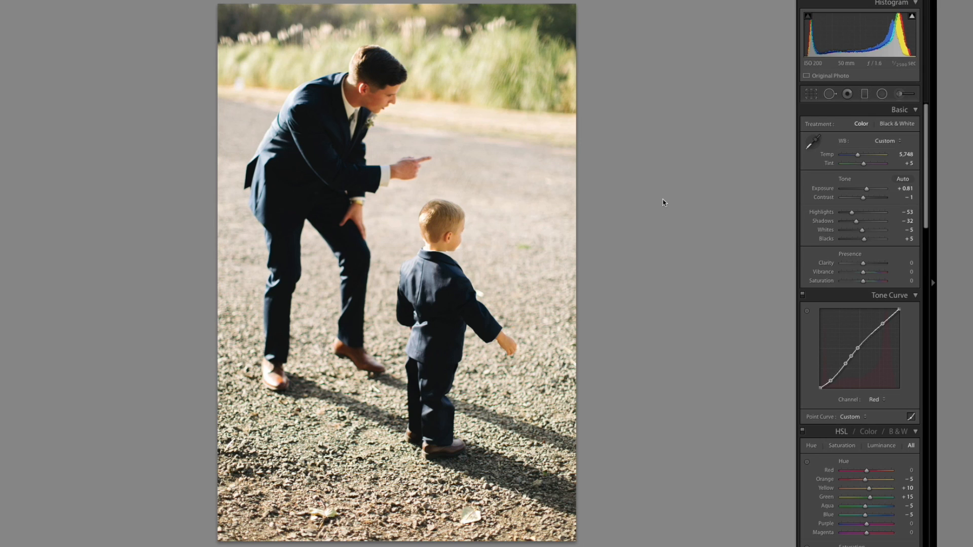
key(Right)
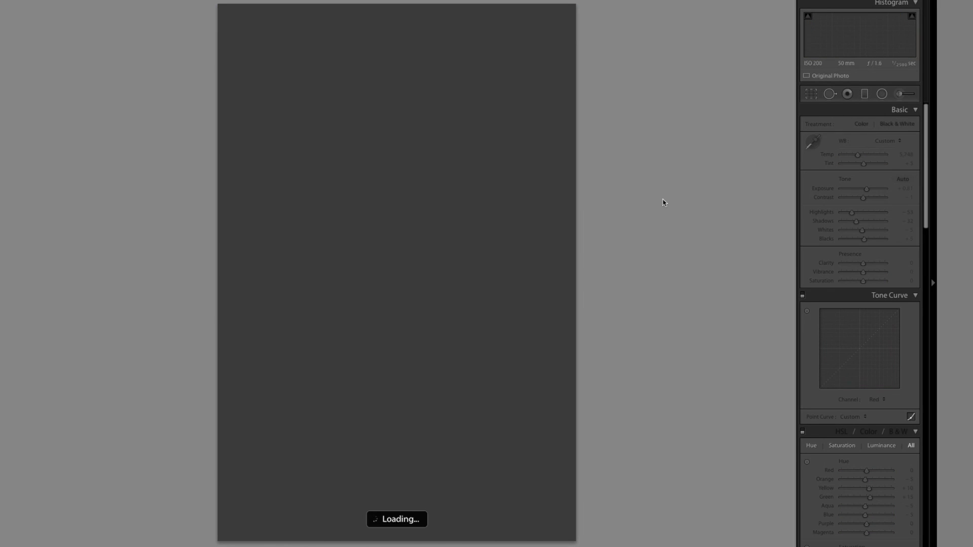
key(minus)
key(minus)
key(minus)
key(minus)
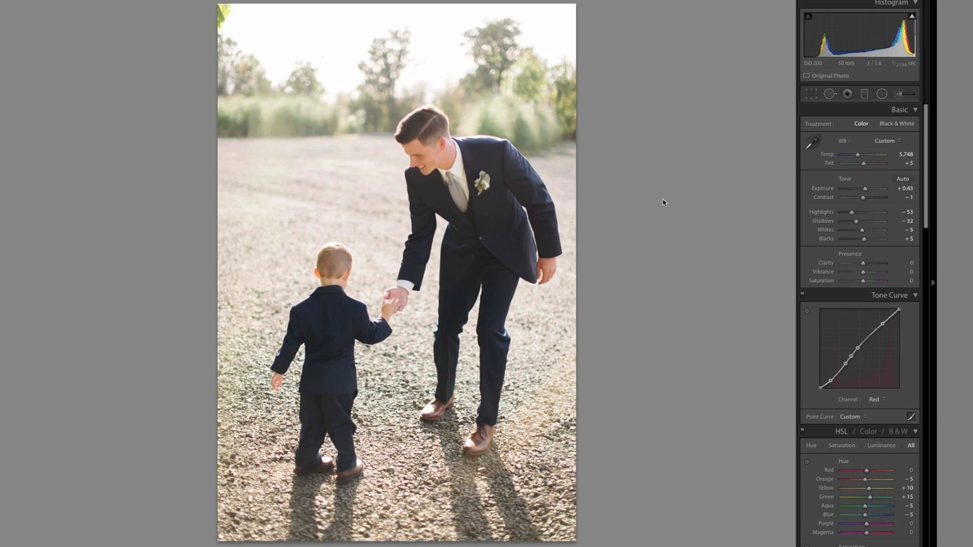
Lower the exposure of the next photo, the hazy backlit shot of the boy tossed in the air, to −0.43.
key(Right)
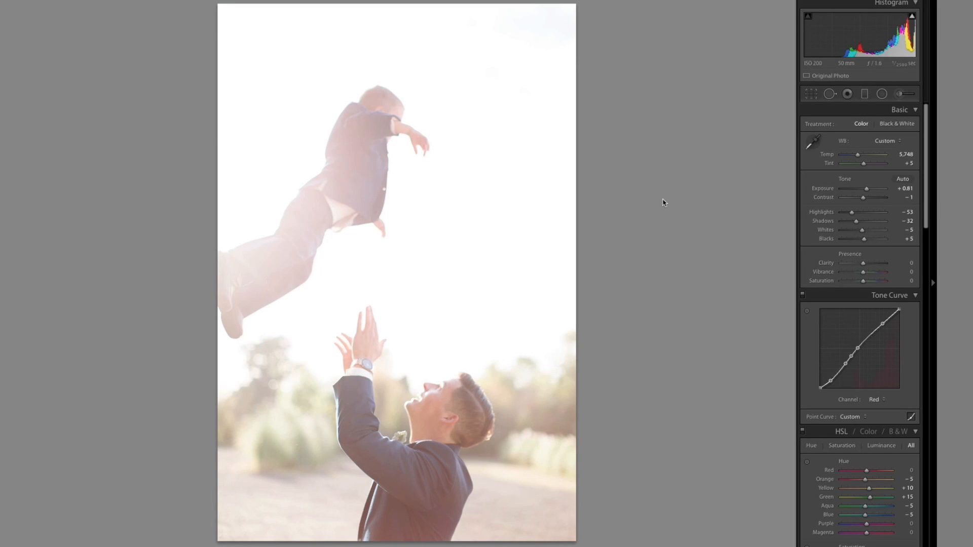
key(minus)
key(minus)
key(minus)
key(minus)
key(minus)
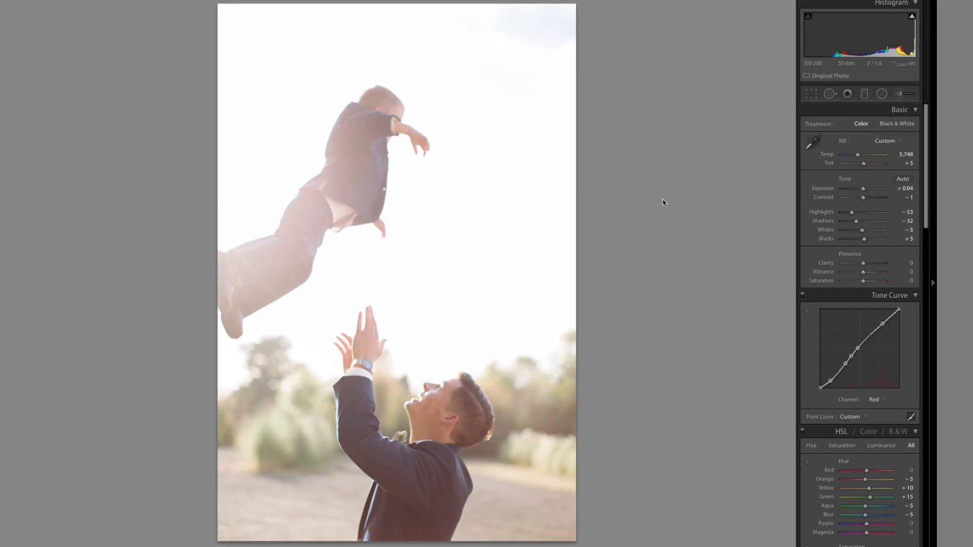
key(minus)
key(minus)
key(minus)
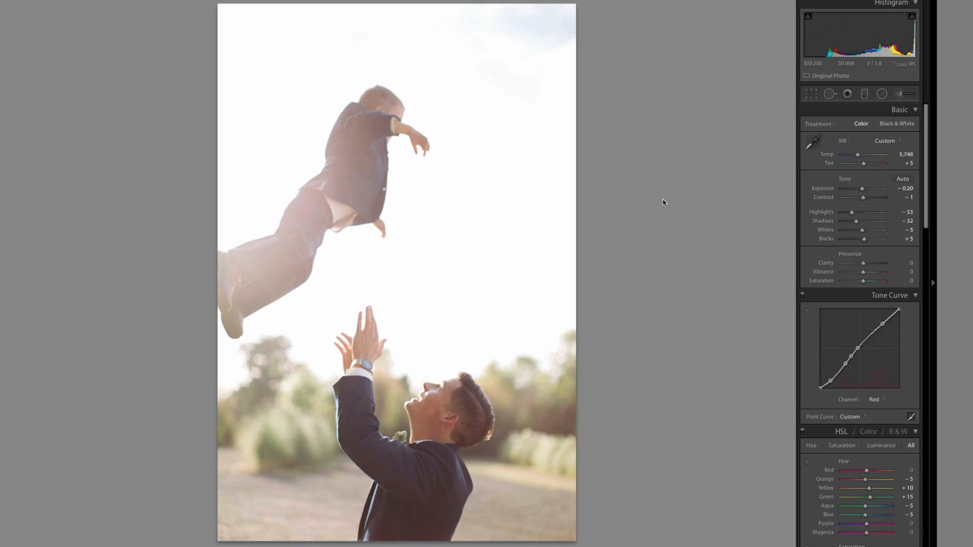
key(minus)
key(minus)
key(minus)
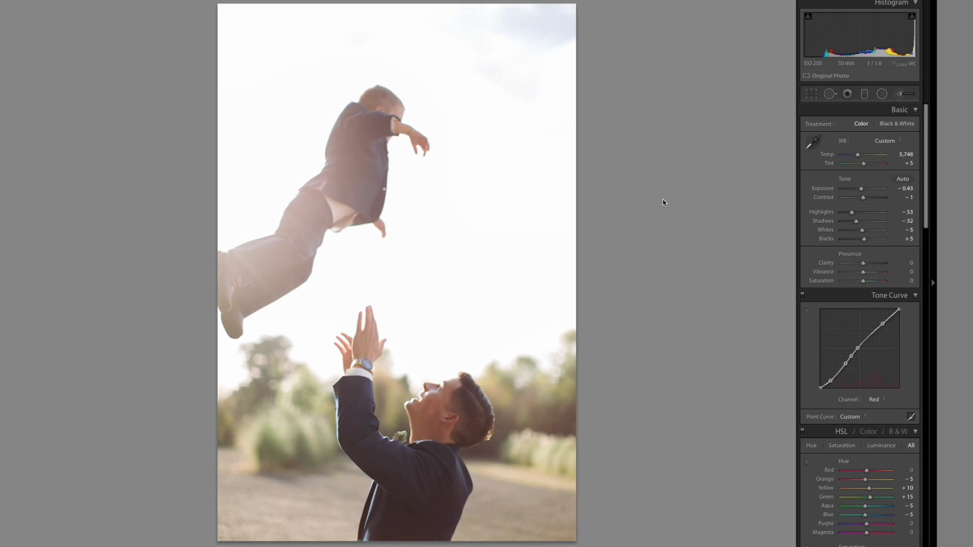
Raise the exposure of the next boy-tossing photo, the one against the blue sky, to +0.98.
key(Right)
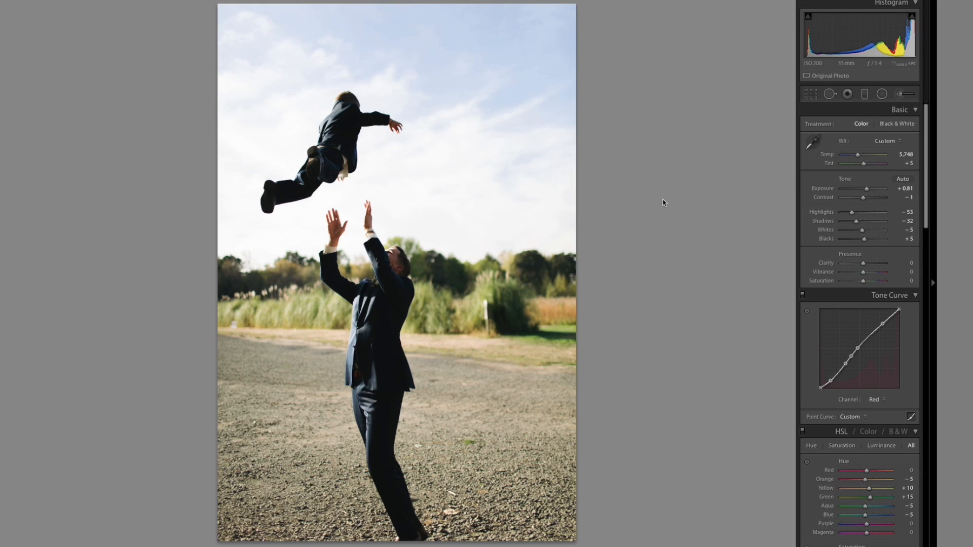
mouse_move(480, 533)
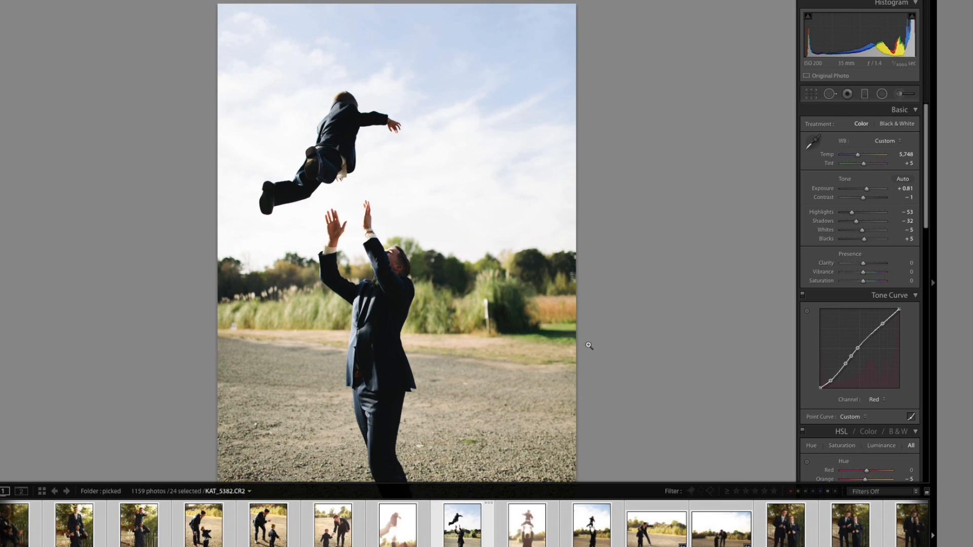
key(equal)
key(equal)
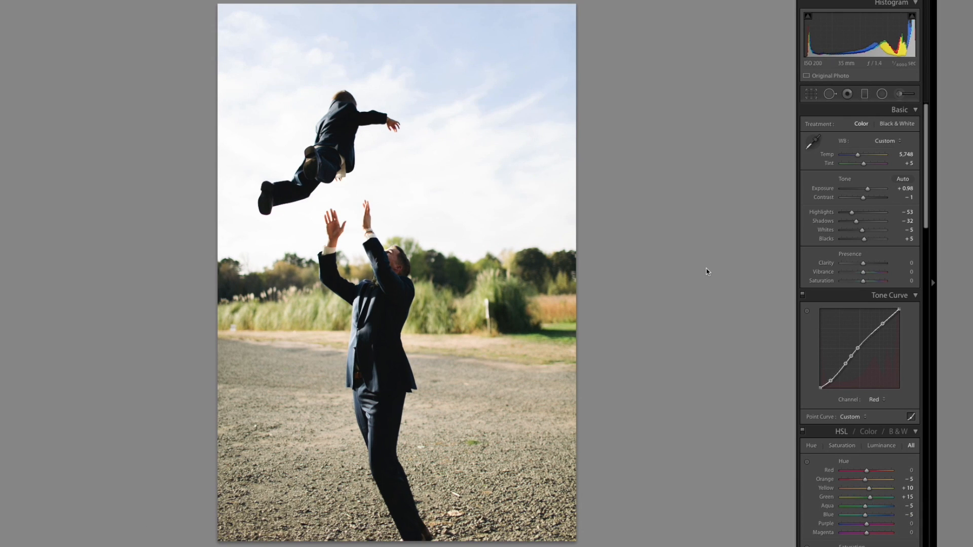
Skip the hazy backlit shot and raise the exposure of the following full-length boy-tossing photo to +1.30.
key(Right)
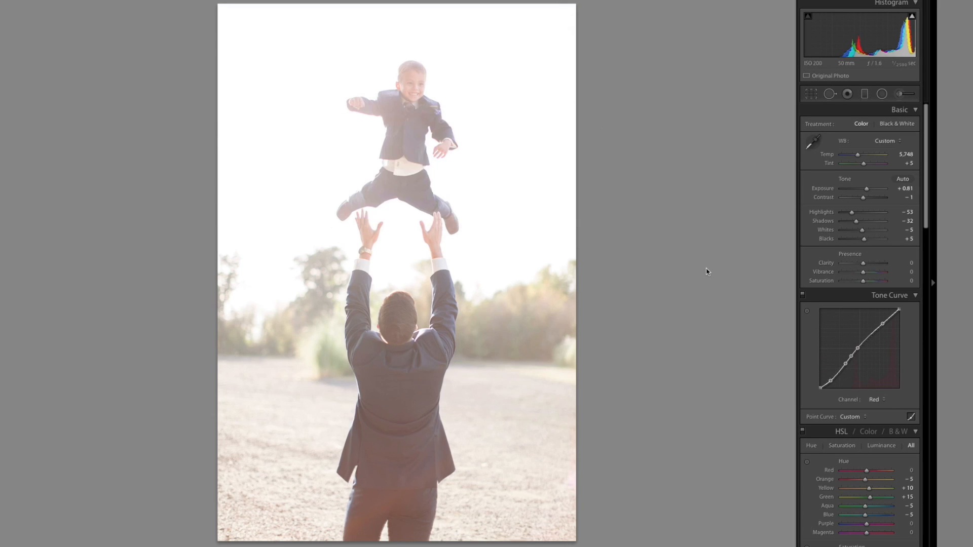
key(Right)
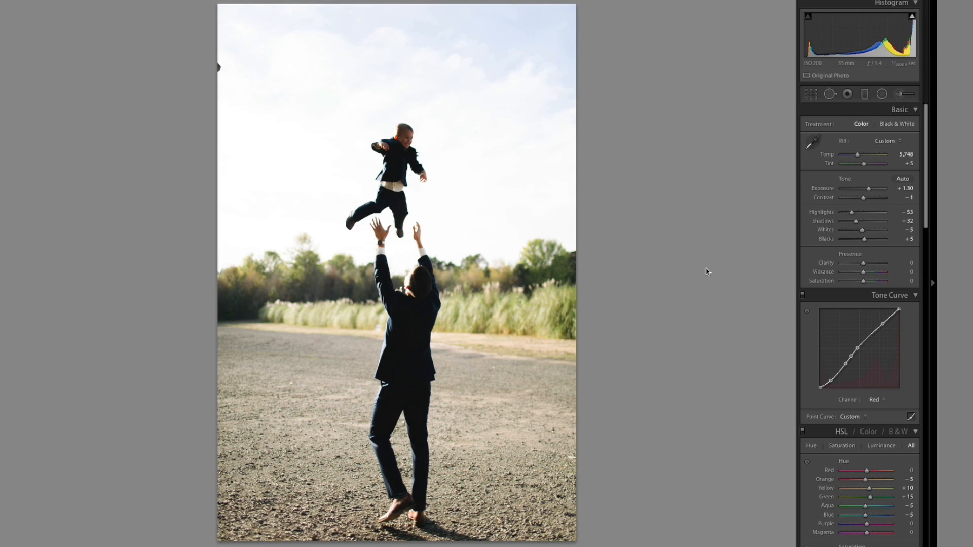
drag(859, 155, 860, 156)
Inspect the dark object in the sky above the groom's pointing hand up close in the next landscape photo.
key(Right)
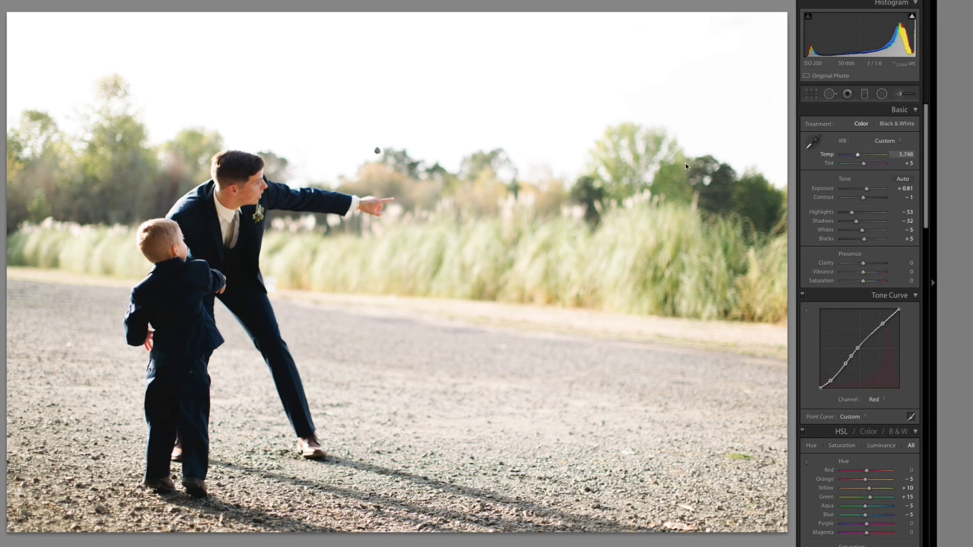
click(374, 147)
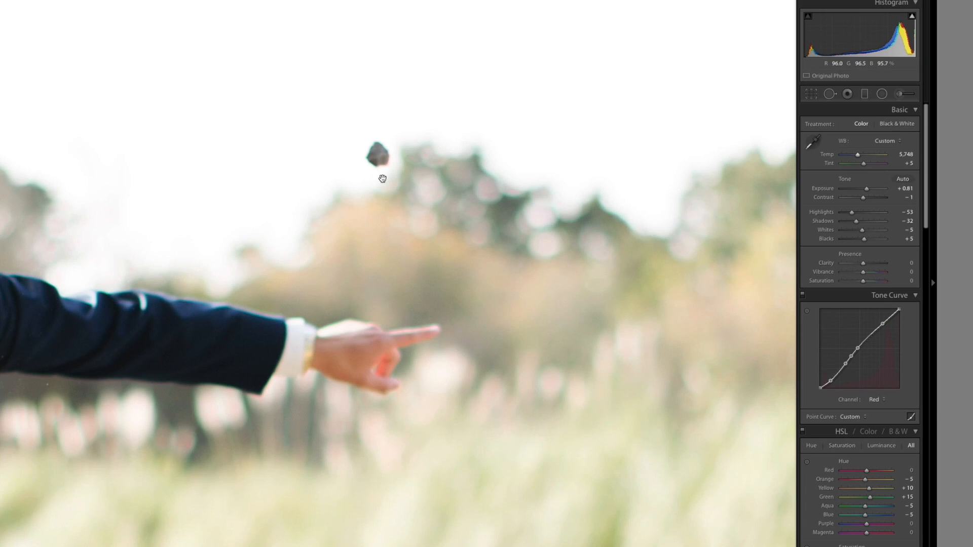
click(573, 323)
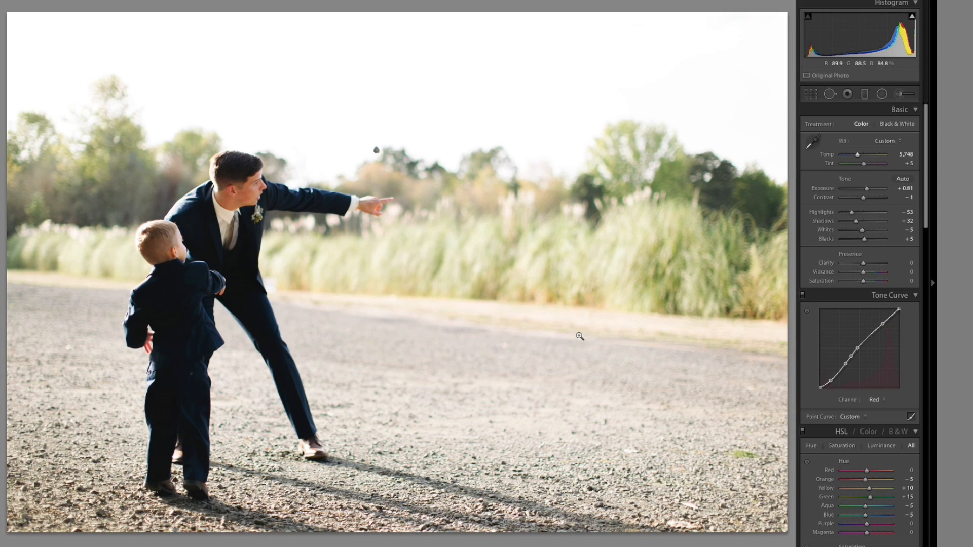
Review the synchronized edits on the remaining groom-and-boy photo and the groom's portraits with each groomsman.
key(Right)
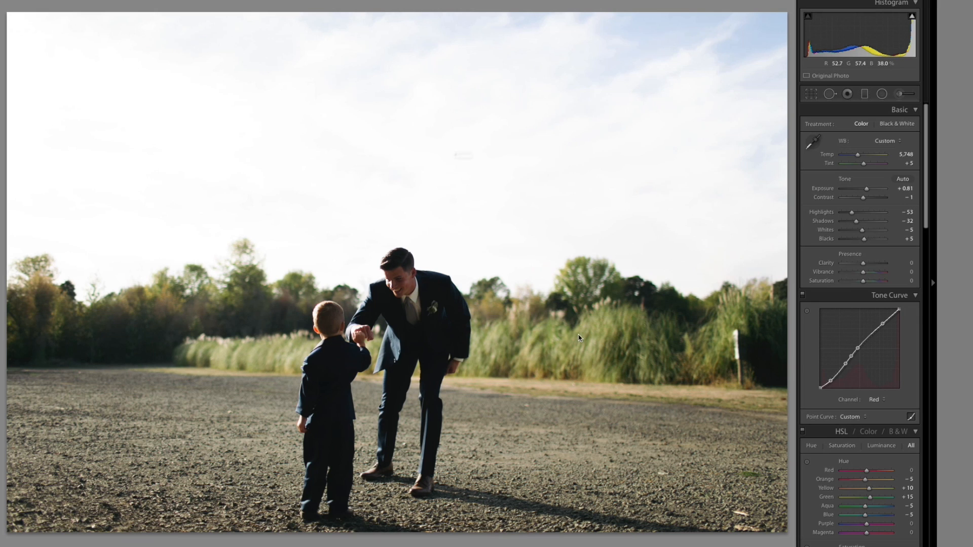
key(Right)
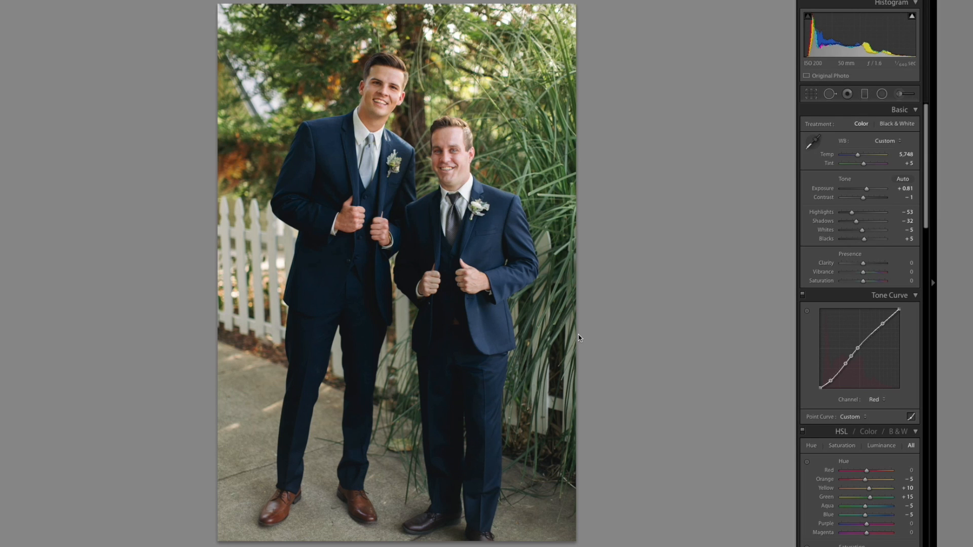
key(Right)
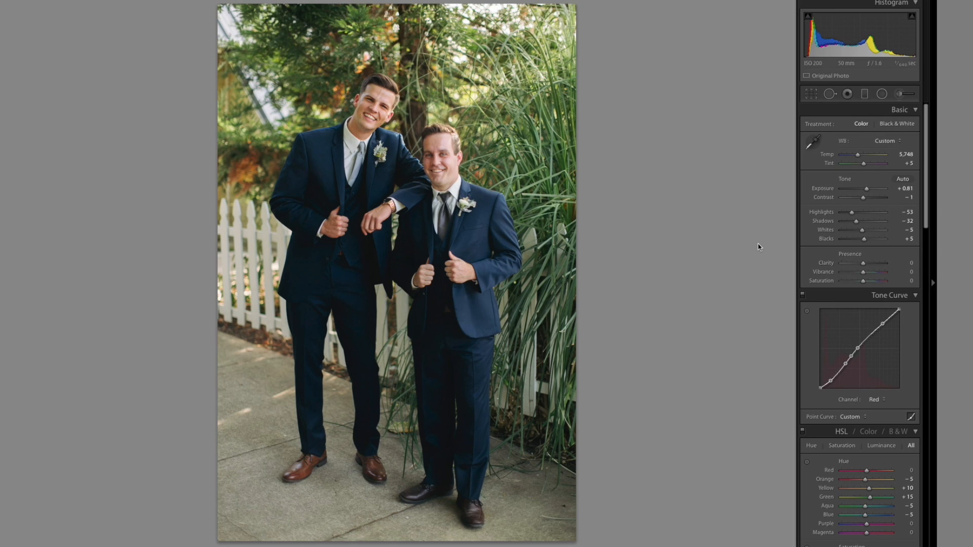
key(Right)
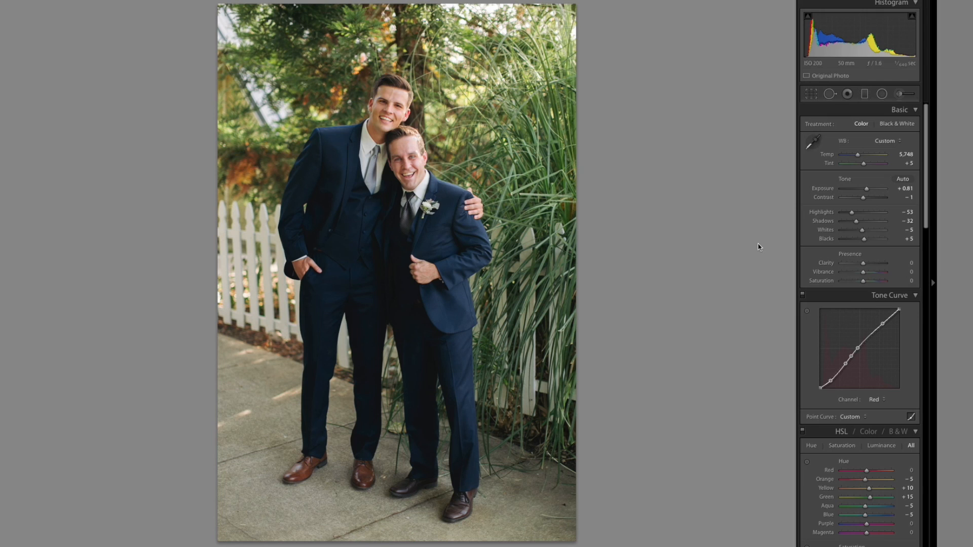
key(Right)
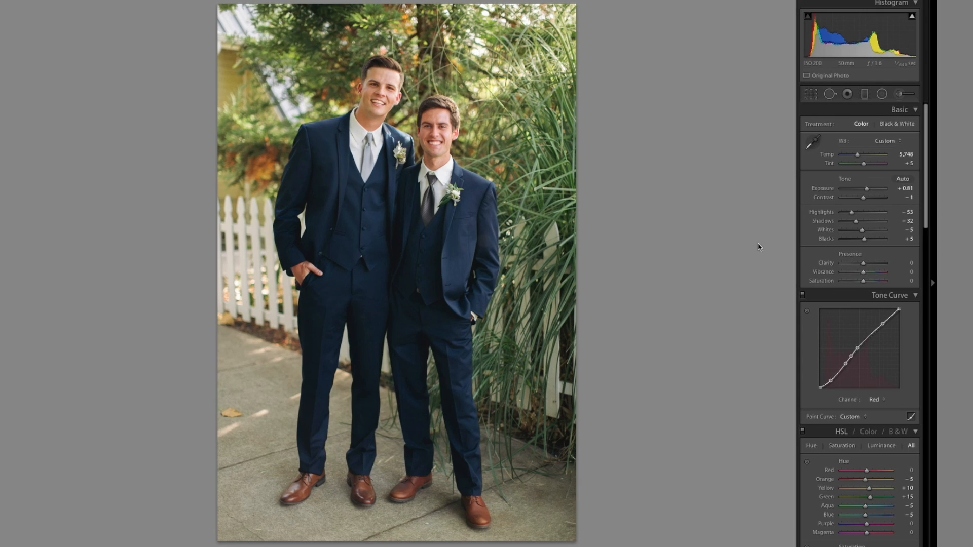
key(Right)
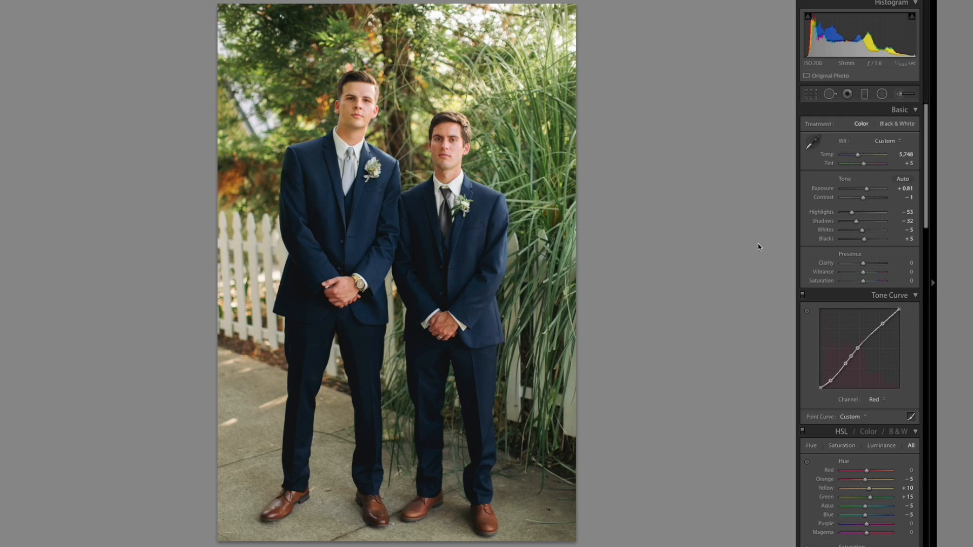
key(Right)
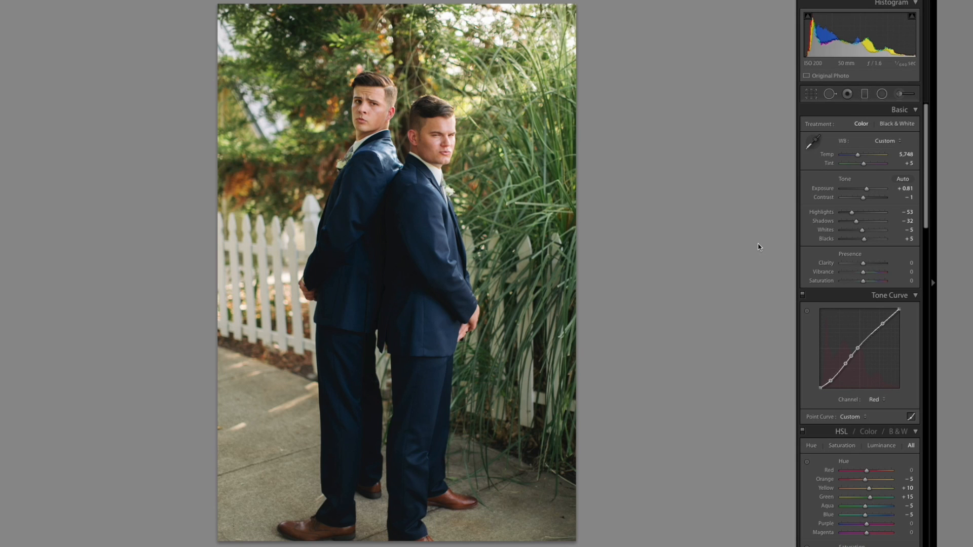
key(Right)
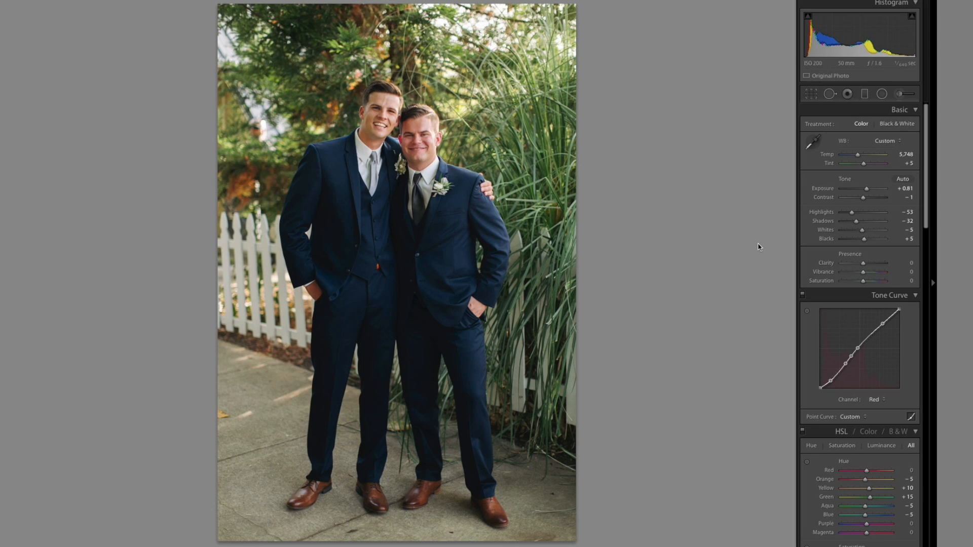
key(Right)
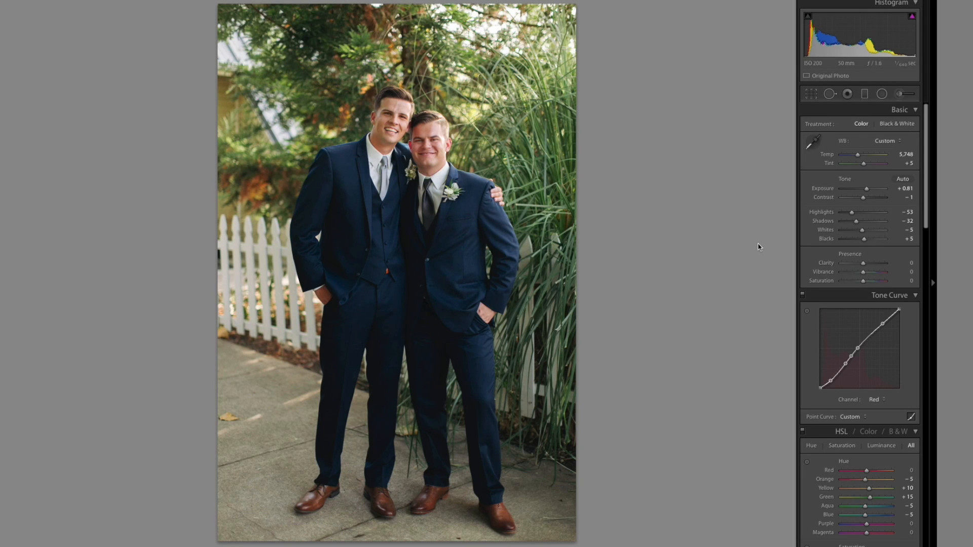
key(Right)
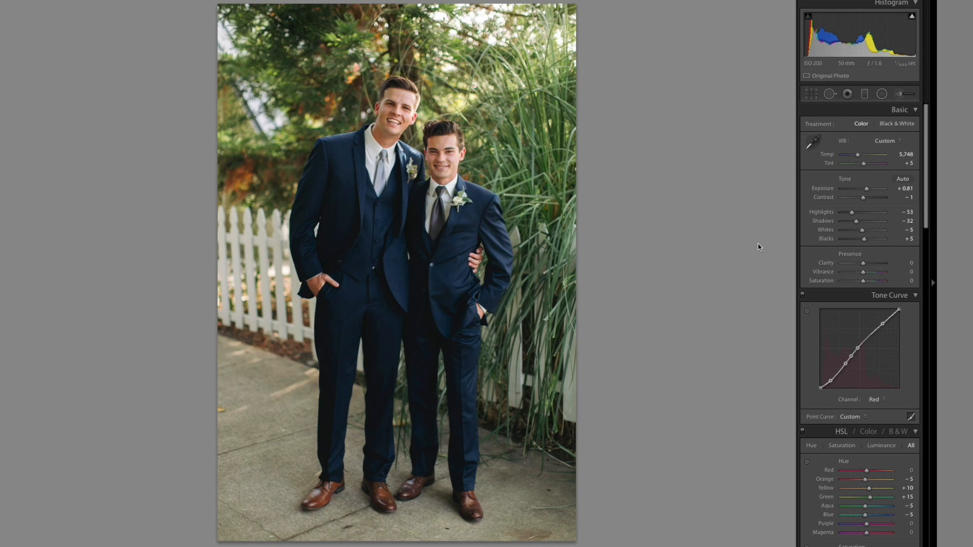
key(Right)
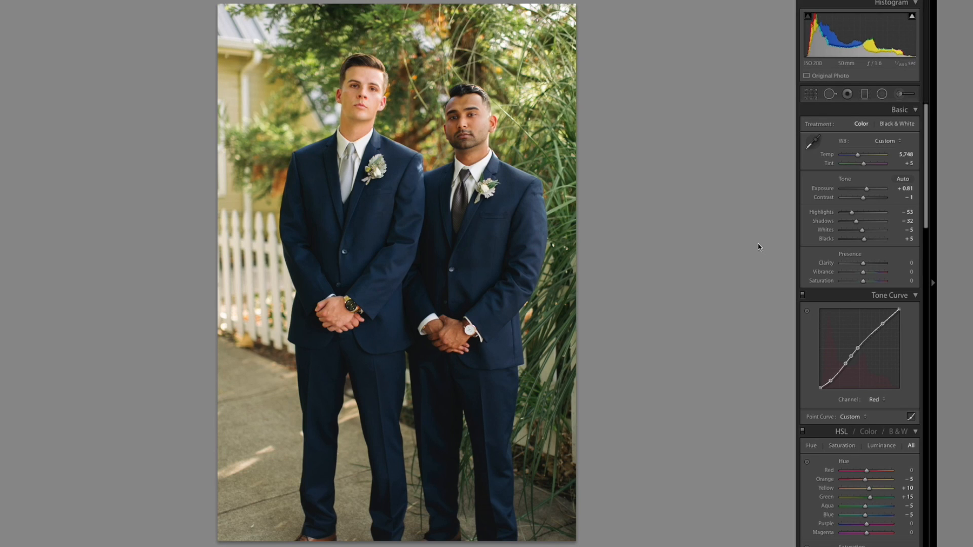
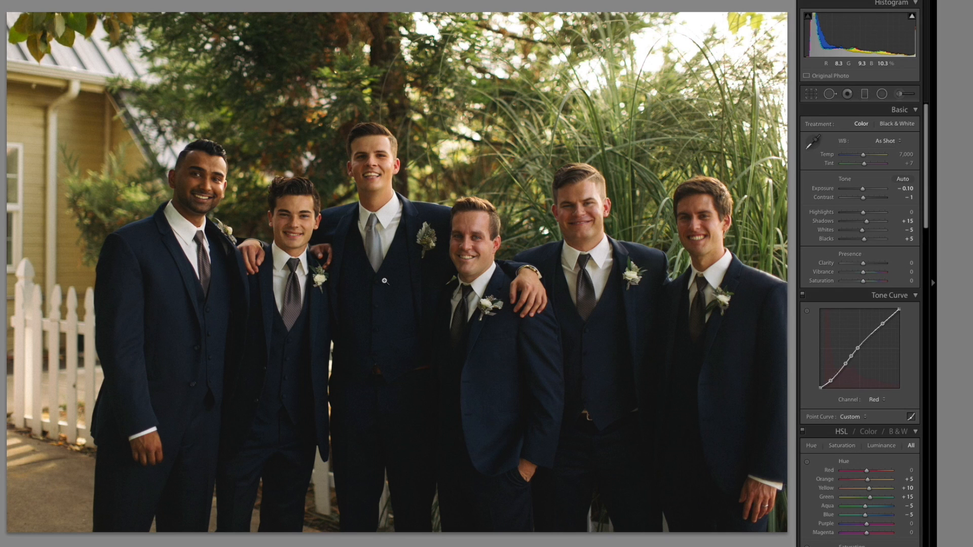
Go through the group shots to the colour groomsmen photo with temperature 6,298 and copy its develop settings.
key(Right)
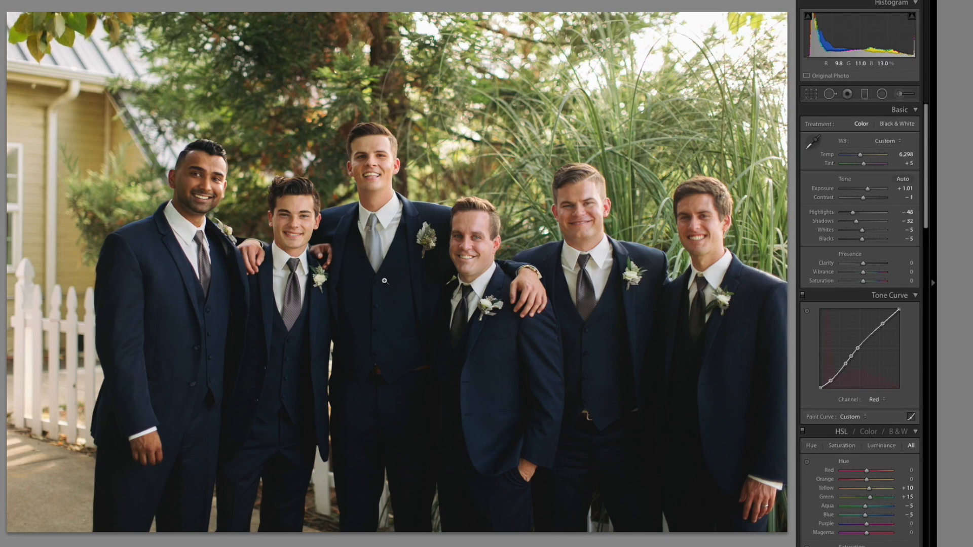
key(Right)
key(Right)
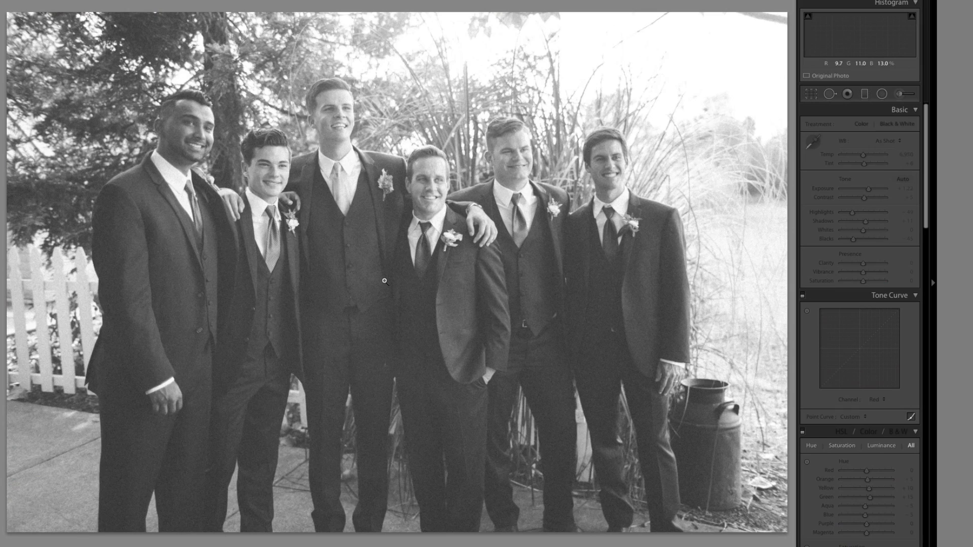
key(Right)
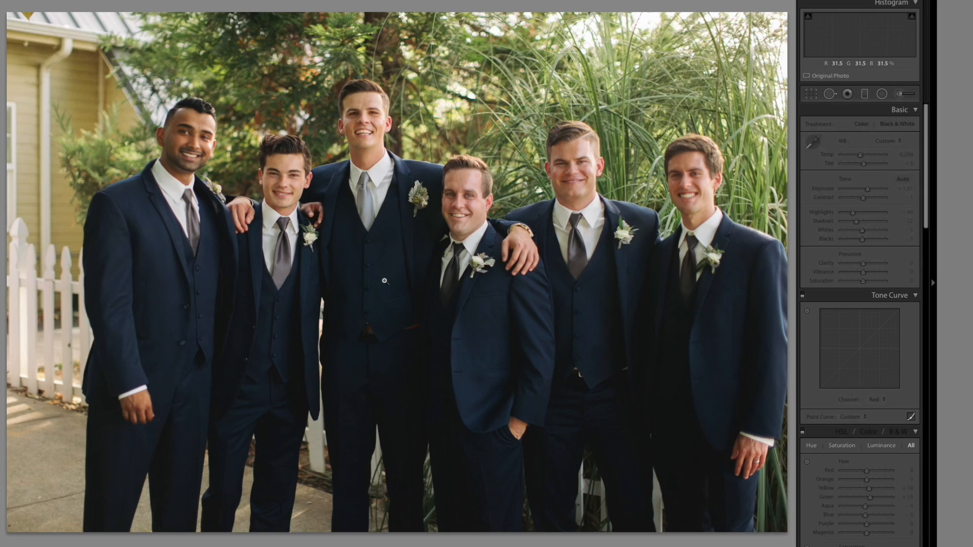
key(super+shift+c)
key(Return)
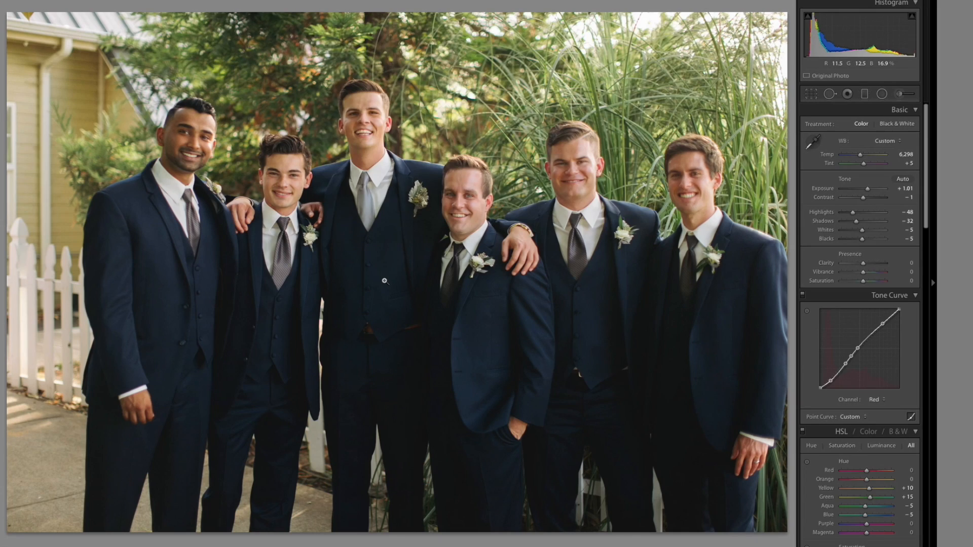
Check the tone and colour of the next similar groomsmen group photos.
key(Right)
key(Right)
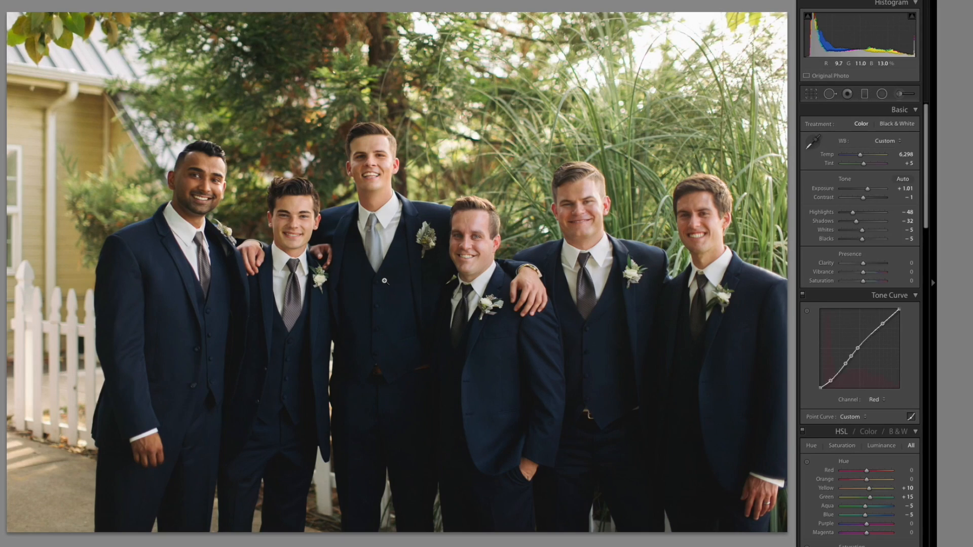
key(Right)
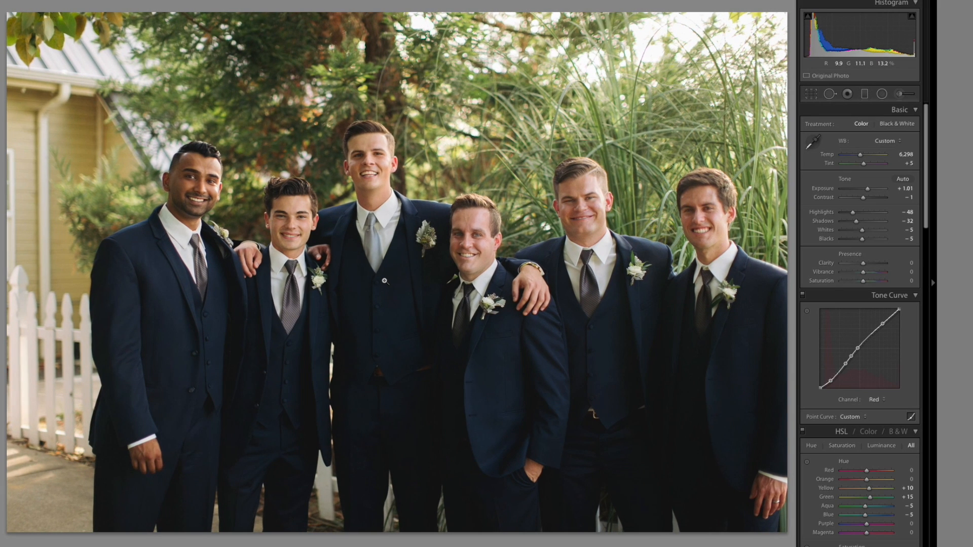
Crop the groomsmen group photo tighter from its upper-left corner, keeping the original aspect ratio.
key(r)
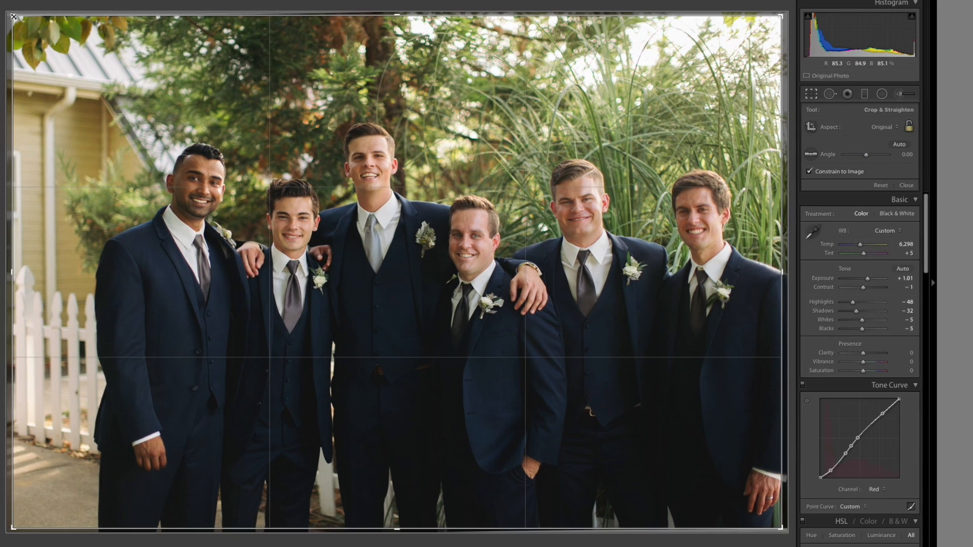
drag(12, 14, 44, 33)
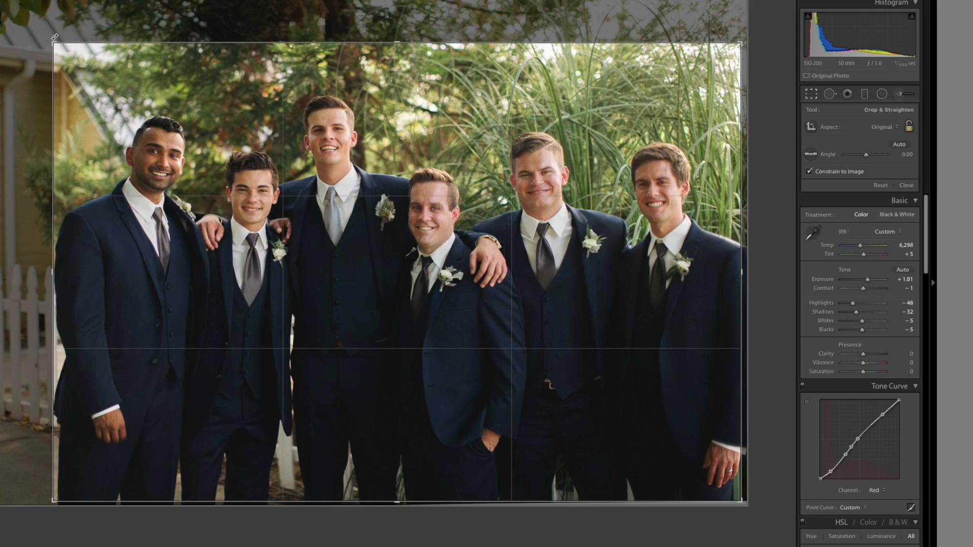
key(Return)
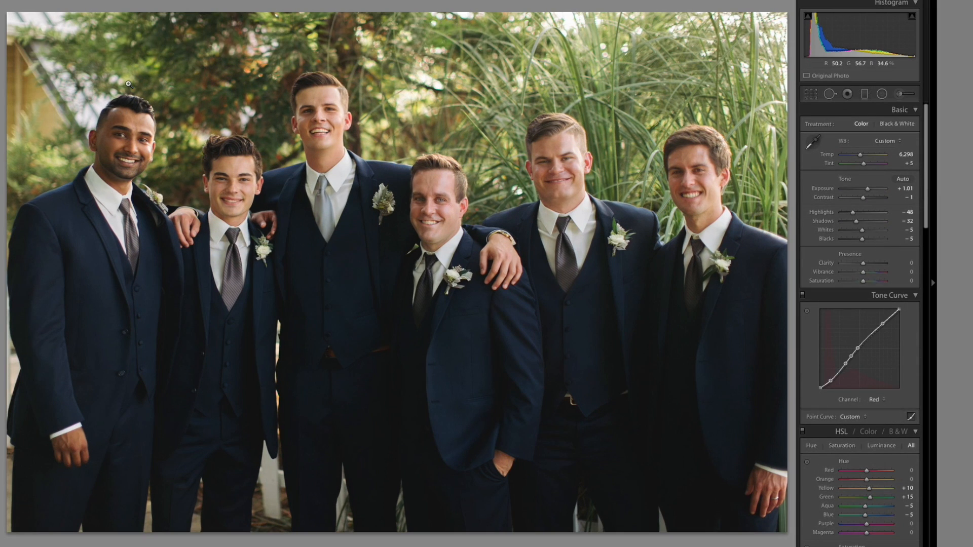
Paste the copied settings onto the next photo of the bride between groom and groomsman and lower its exposure to +0.75.
key(Right)
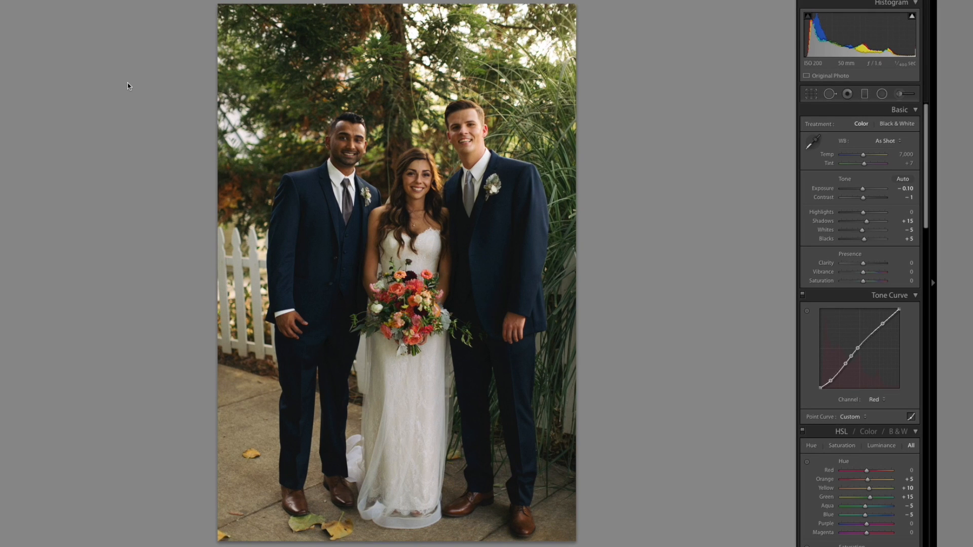
key(ctrl+shift+v)
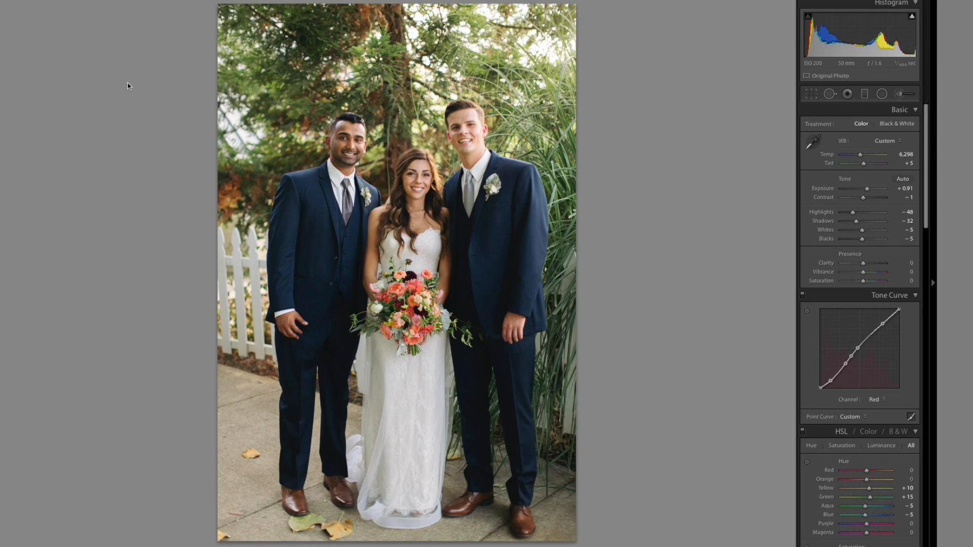
key(minus)
key(minus)
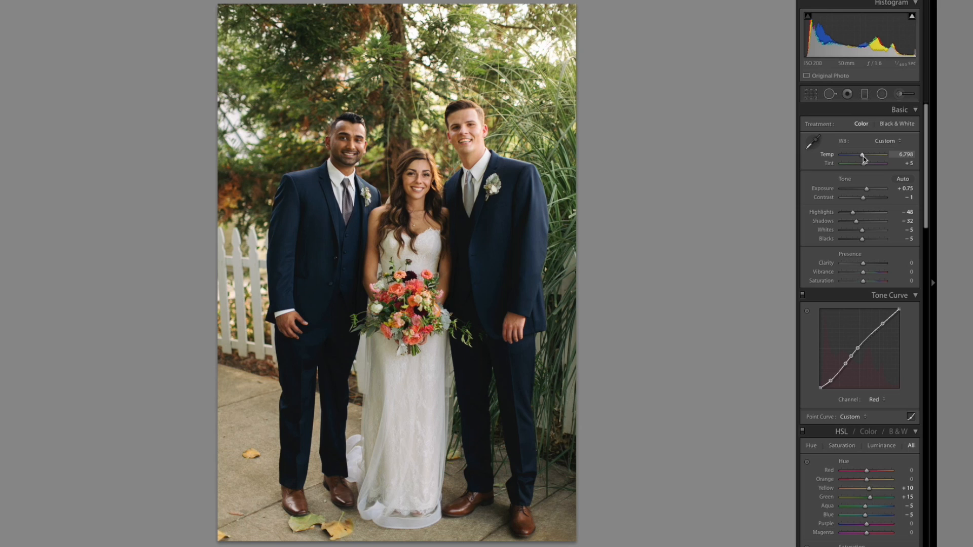
Warm the photo of the bride between two men to temperature 6,848 and set its orange hue to -5.
drag(863, 156, 863, 157)
drag(867, 479, 863, 479)
scroll(863, 475, down, 3)
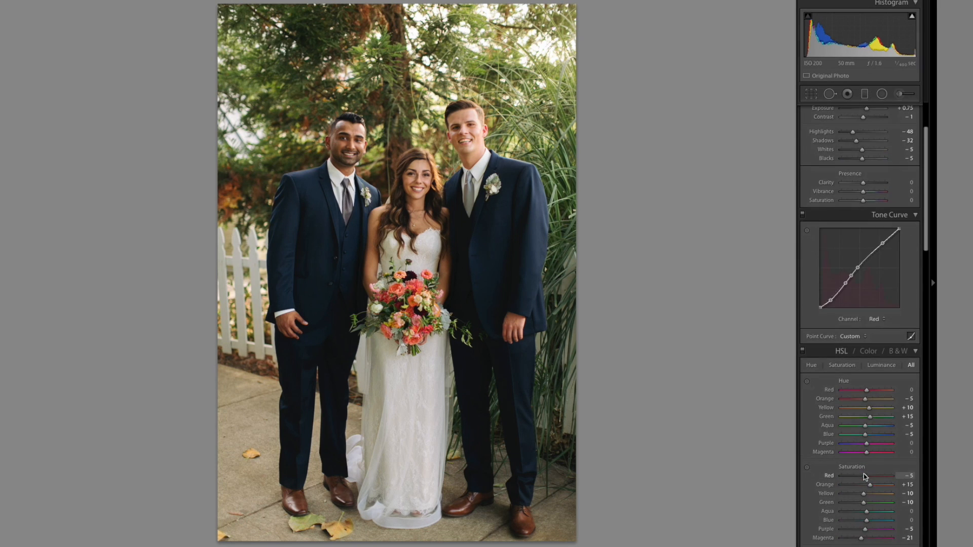
scroll(863, 475, up, 5)
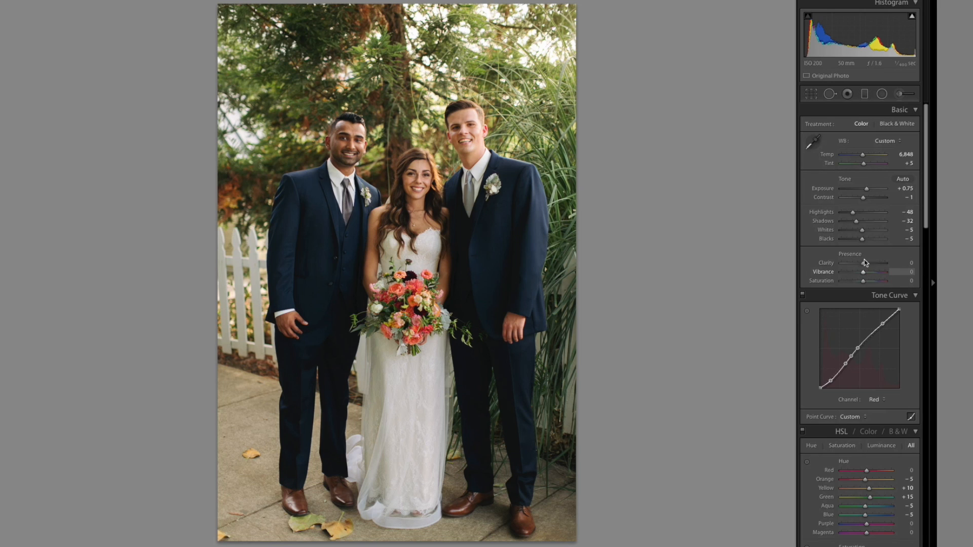
Set the photo's shadows to -12, highlights to -53 and exposure to +0.85.
drag(861, 221, 865, 221)
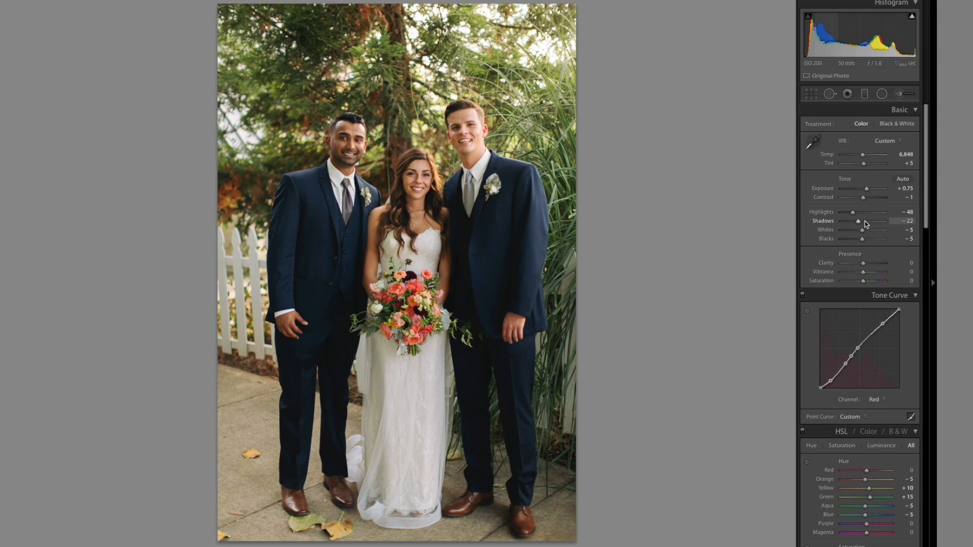
key(Up)
key(Down)
key(Up)
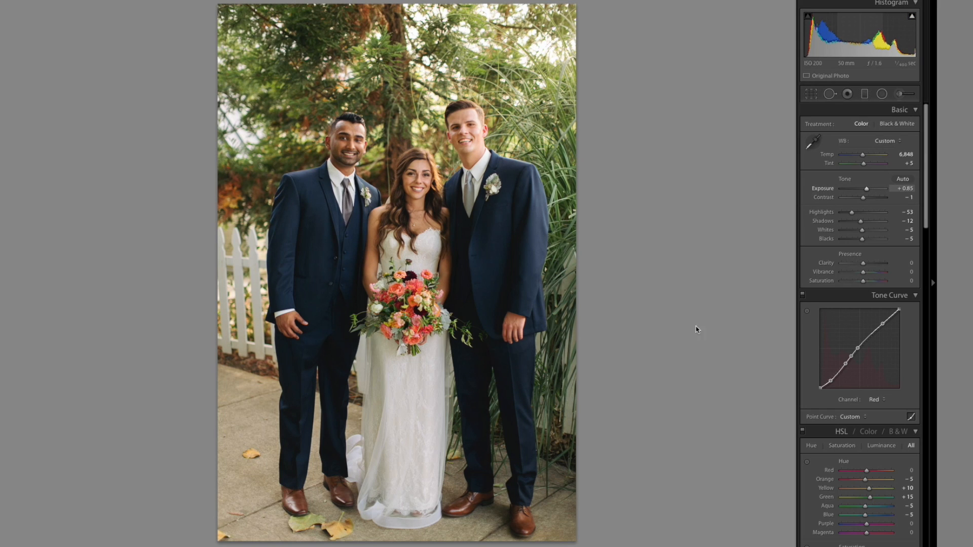
Select all photos from this one through DAV_6395.CR2, the last before the detail shots, and synchronize the develop settings without crop or spot removal.
mouse_move(527, 546)
scroll(458, 534, down, 10)
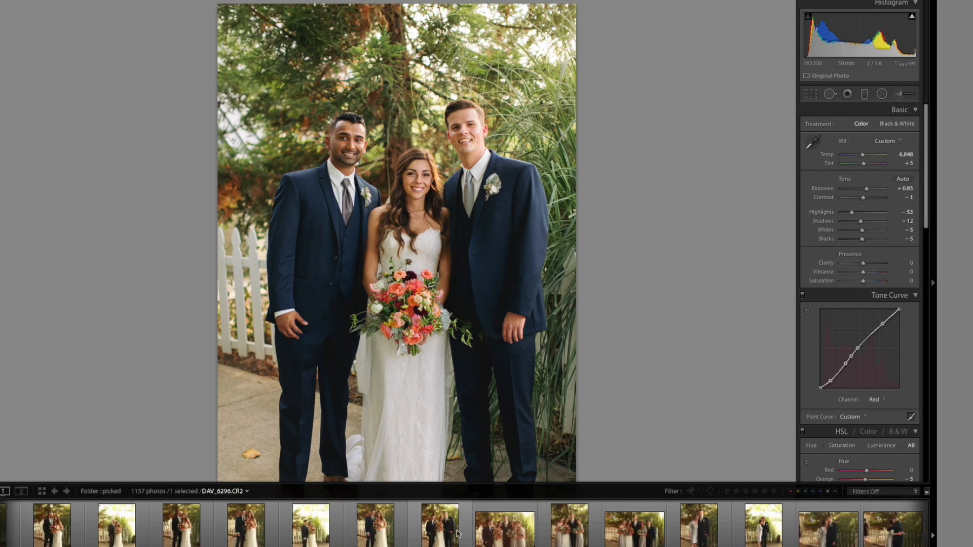
scroll(456, 533, down, 8)
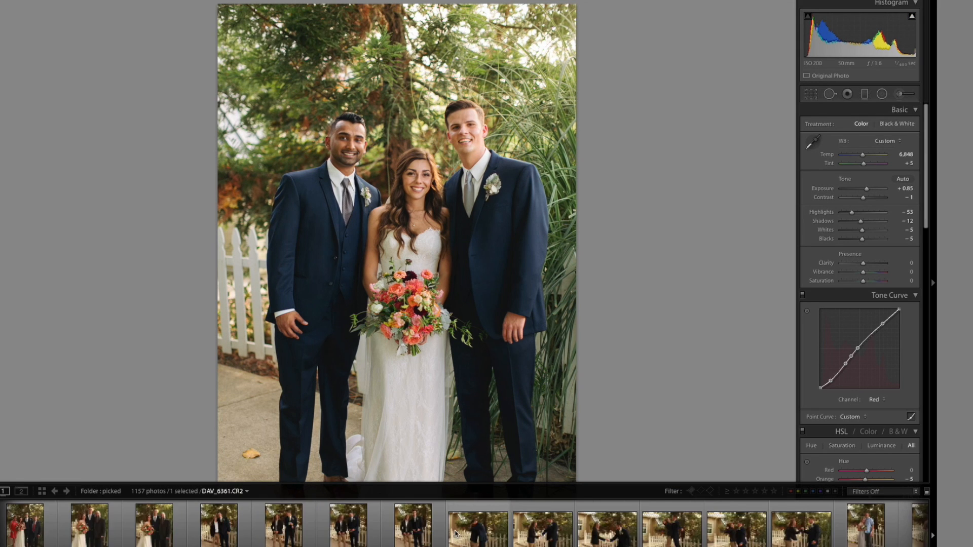
scroll(457, 534, down, 3)
shift+click(495, 534)
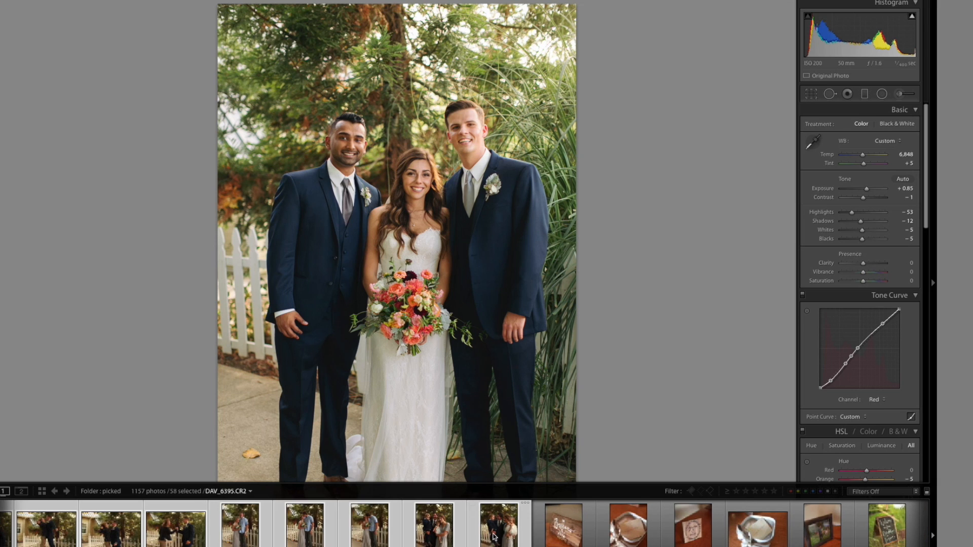
key(super+shift+s)
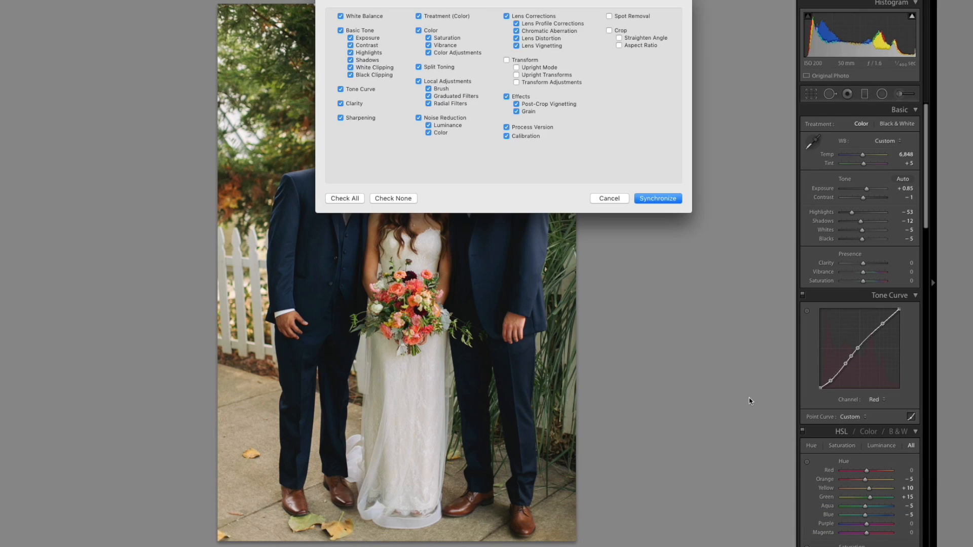
key(Return)
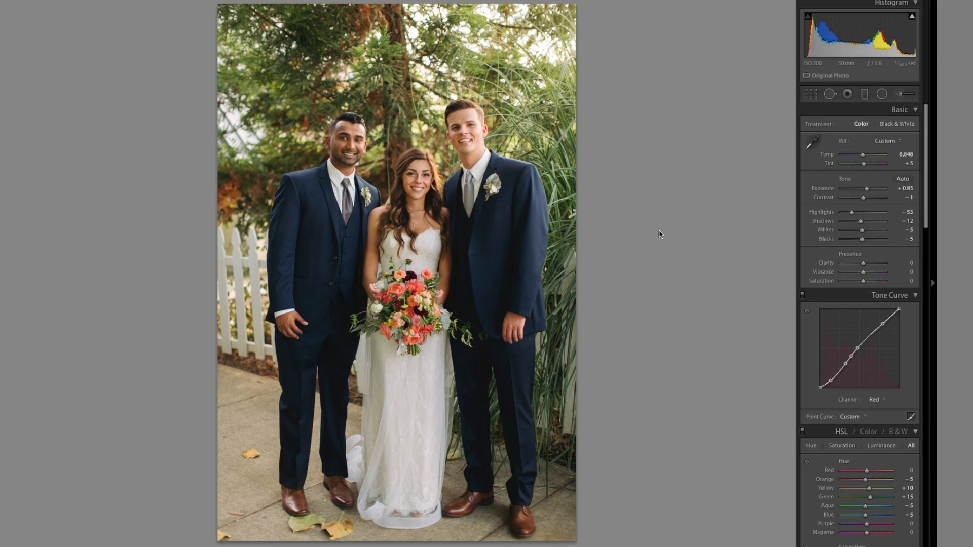
Go to the photo of the couple holding two children and lower its exposure to +0.59.
key(Right)
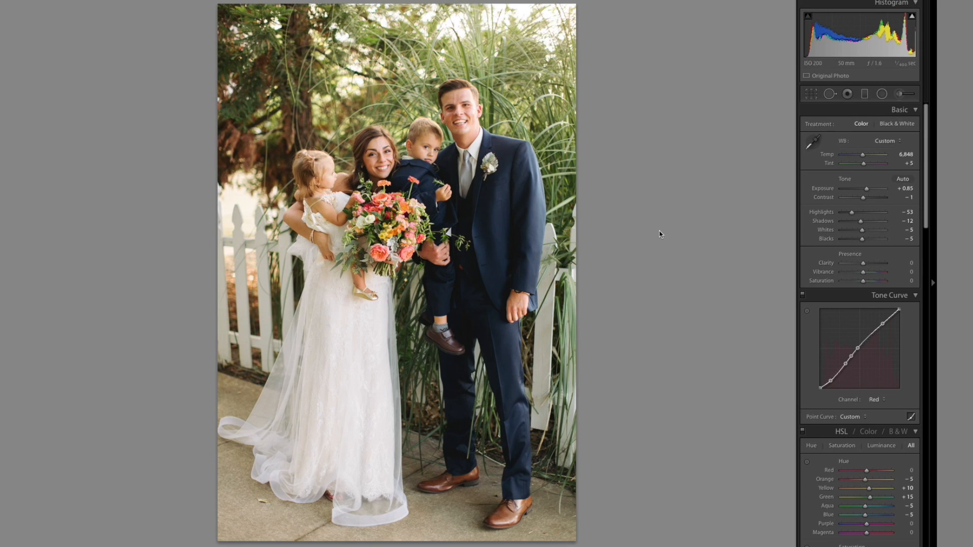
mouse_move(406, 545)
key(minus)
key(minus)
key(minus)
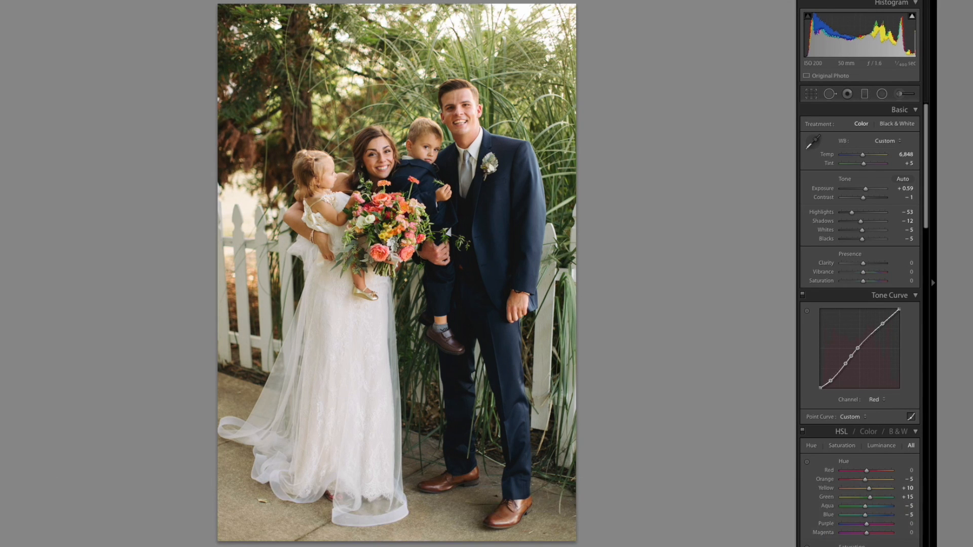
Set the orange saturation to +10 on the couple-with-children photo and synchronize its settings across the selected photos.
key(ctrl+shift+c)
key(Return)
scroll(855, 312, down, 1)
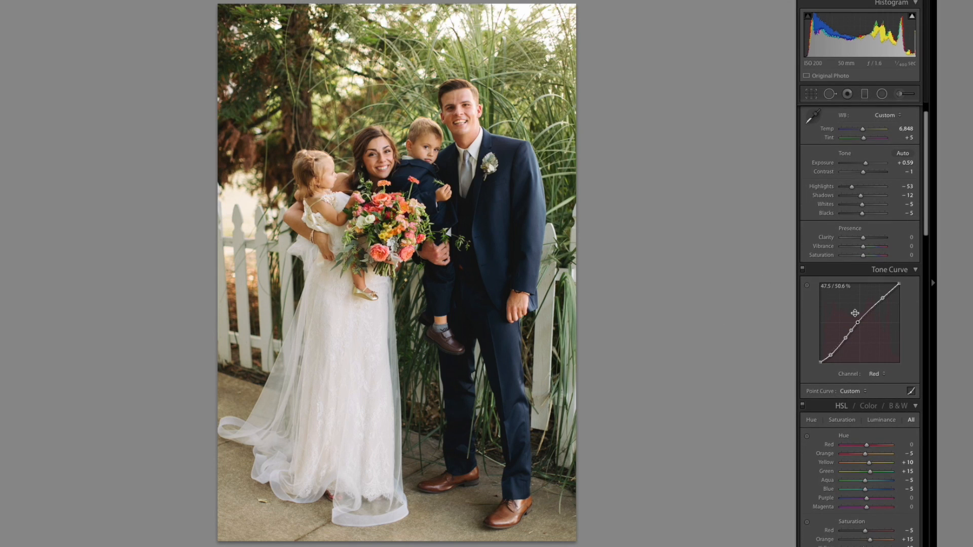
scroll(875, 451, down, 6)
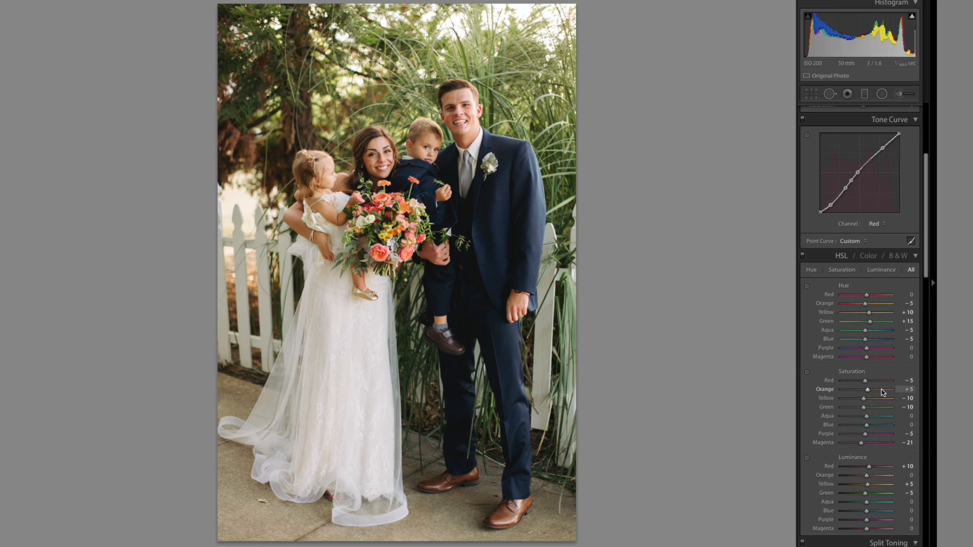
scroll(883, 392, up, 1)
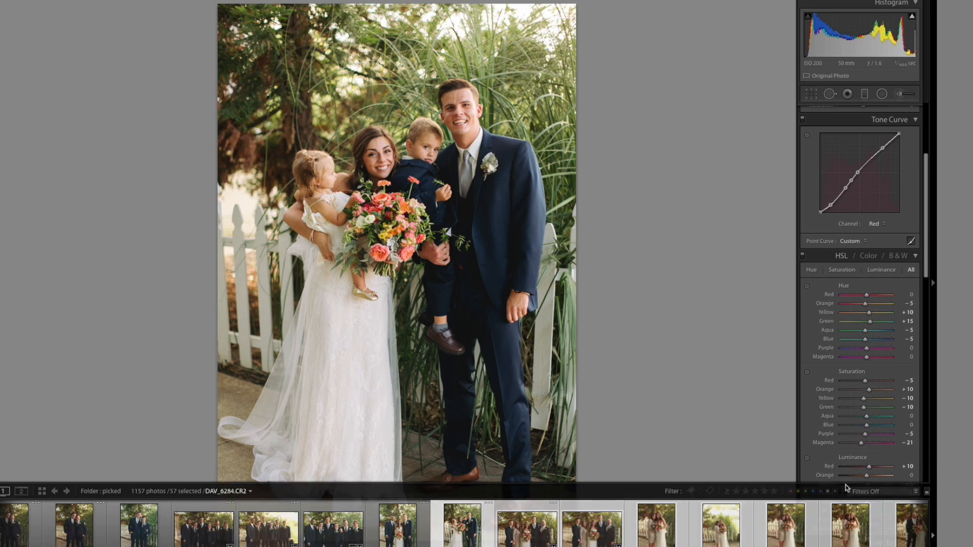
key(super+shift+s)
key(Return)
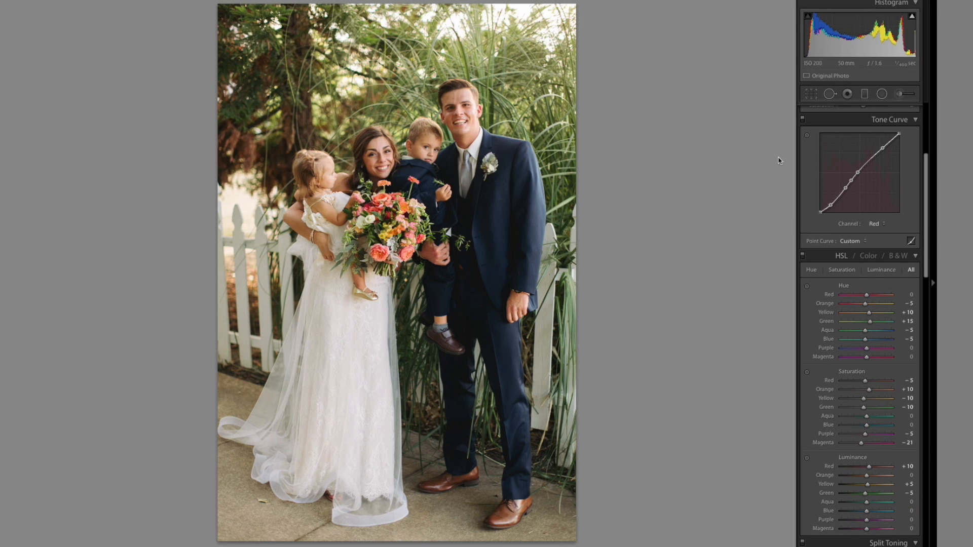
Review the synchronized edits on the next couple-with-children photo and the five-person family group shots.
key(Right)
key(Right)
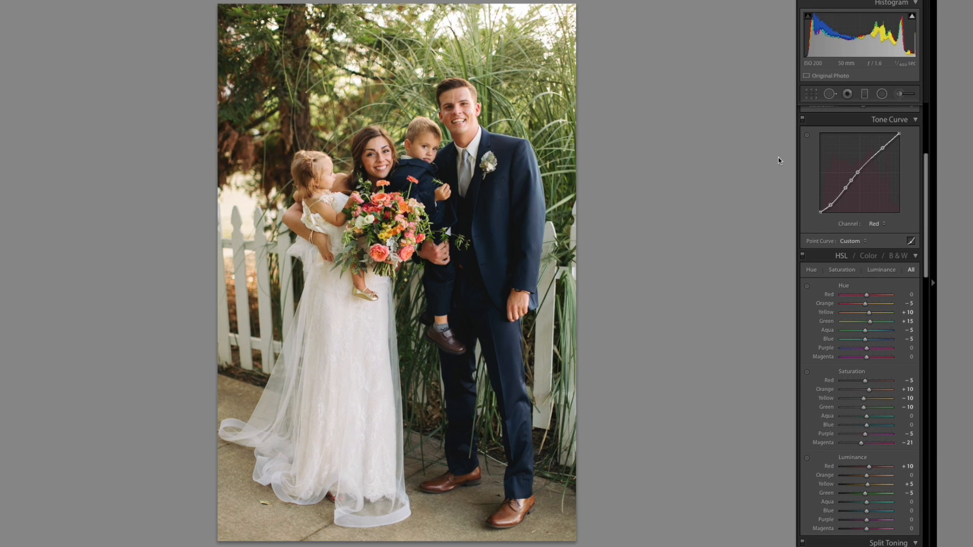
key(Right)
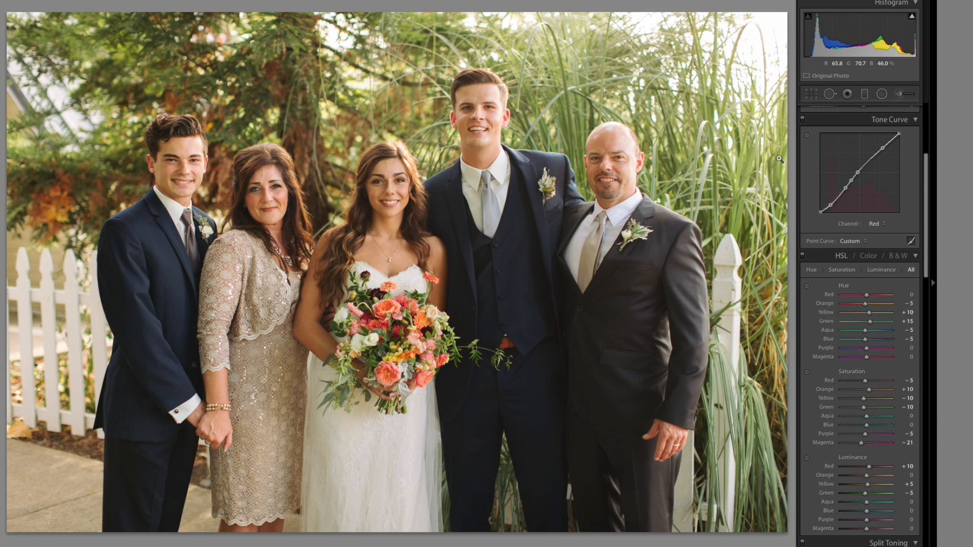
key(Right)
key(Right)
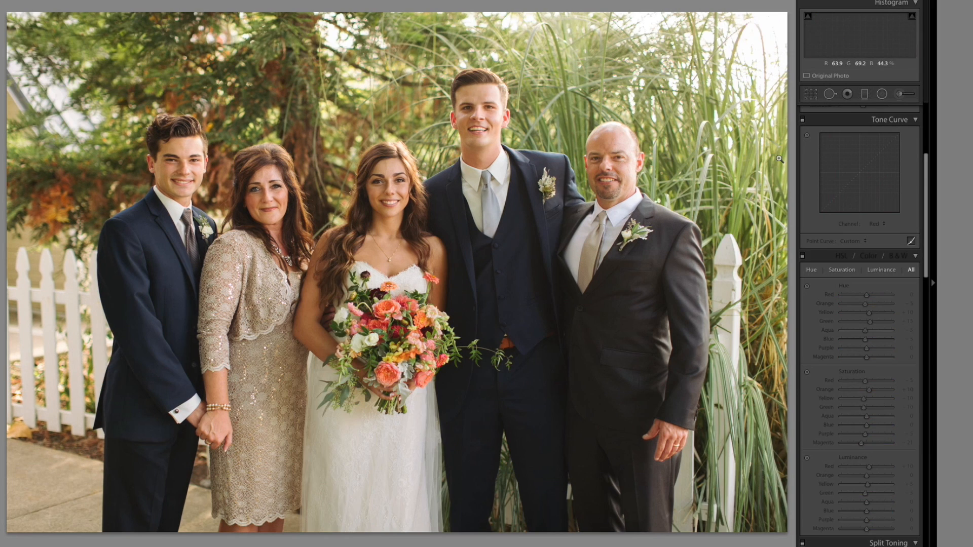
key(Right)
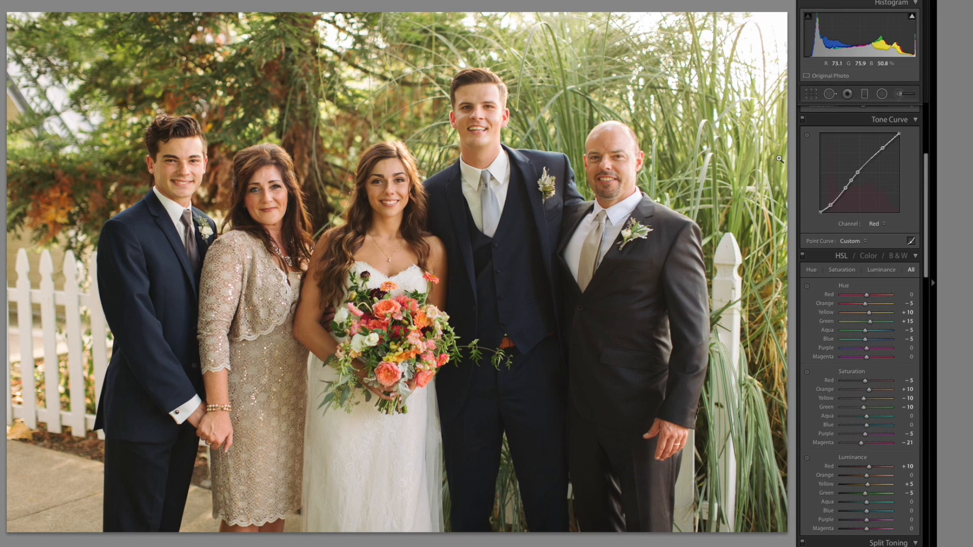
Deepen the blacks of the five-person family group photo to -30 and cool its temperature to 6,648.
scroll(801, 281, up, 5)
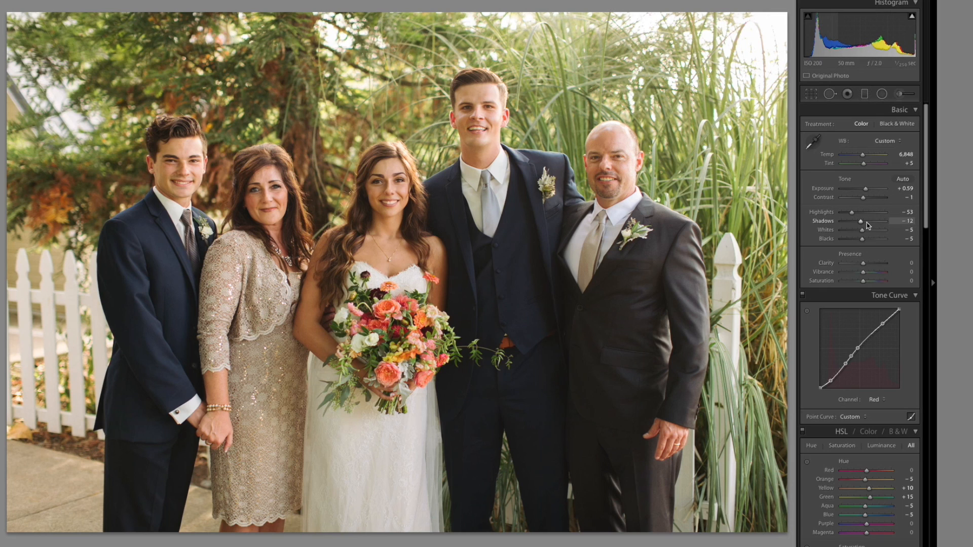
key(Down)
key(Down)
key(Down)
key(Down)
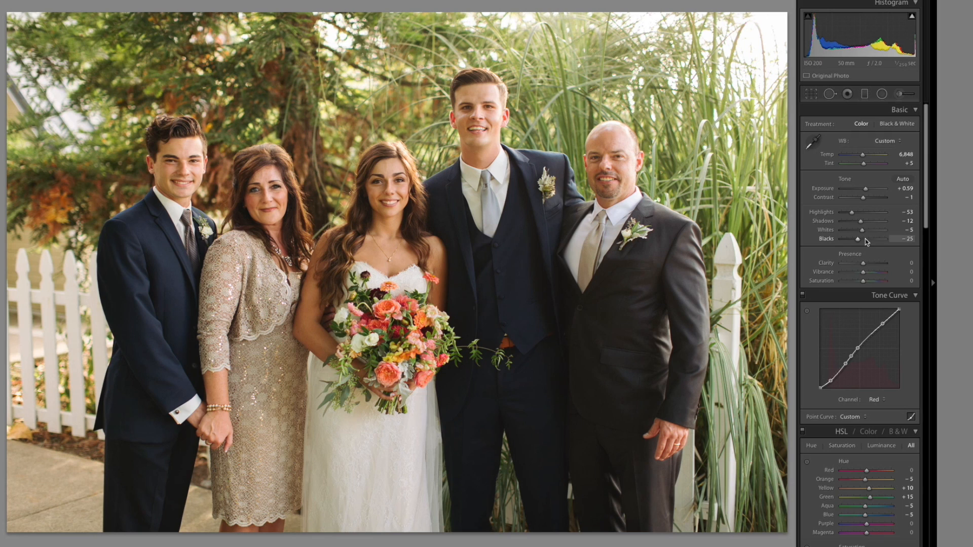
key(Down)
key(Down)
key(Down)
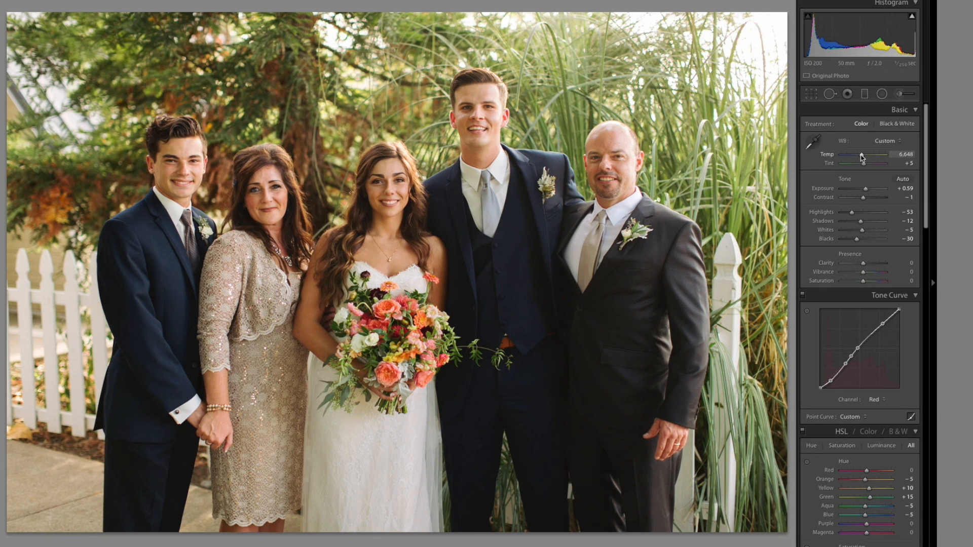
Set the family group photo's orange saturation to +5 and its green hue to +20.
scroll(863, 162, down, 5)
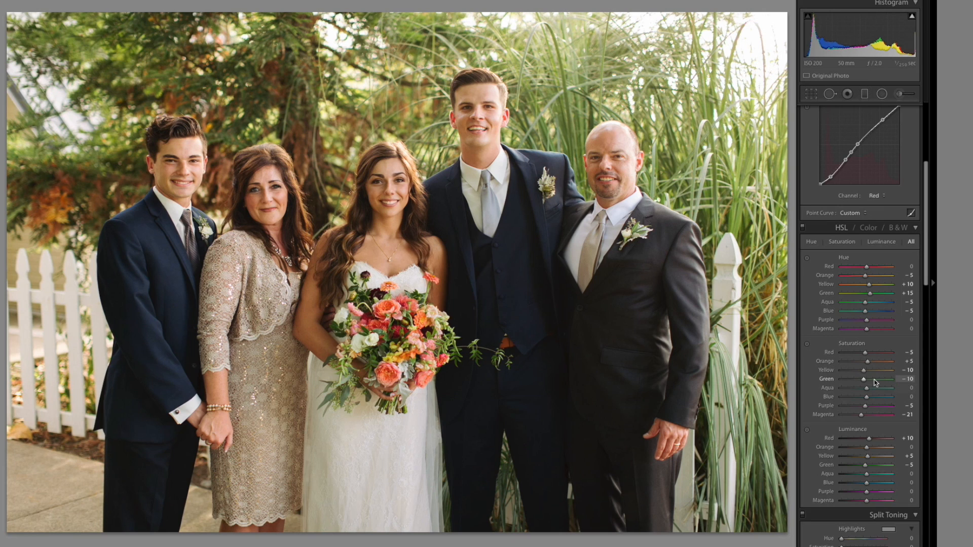
drag(870, 295, 872, 297)
scroll(885, 312, up, 5)
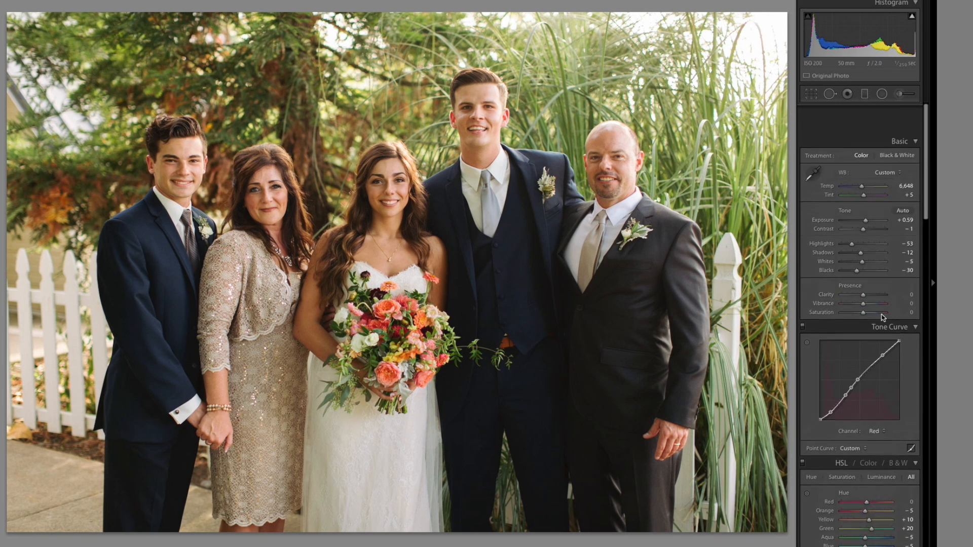
scroll(881, 315, down, 1)
Synchronize the family group photo's develop settings across the selected photos.
mouse_move(474, 545)
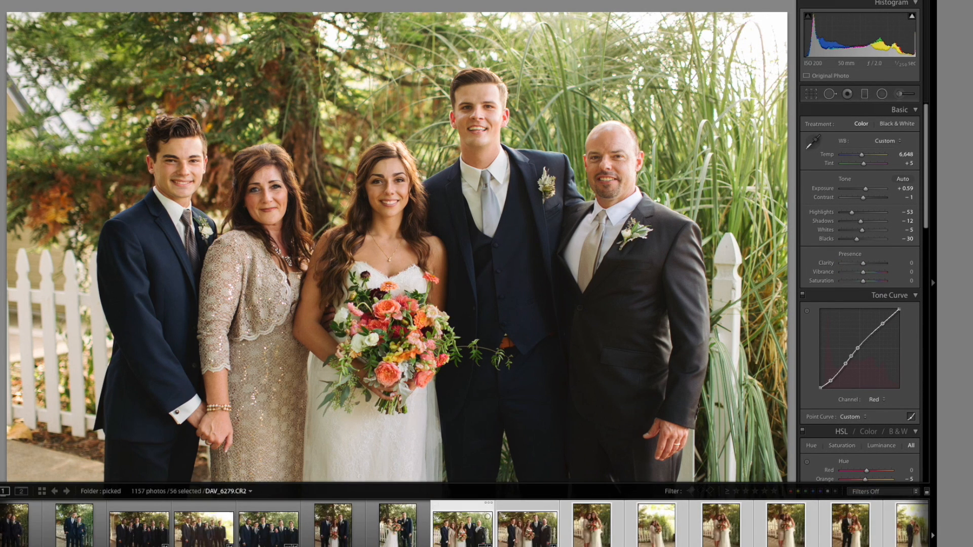
key(super+shift+c)
key(Return)
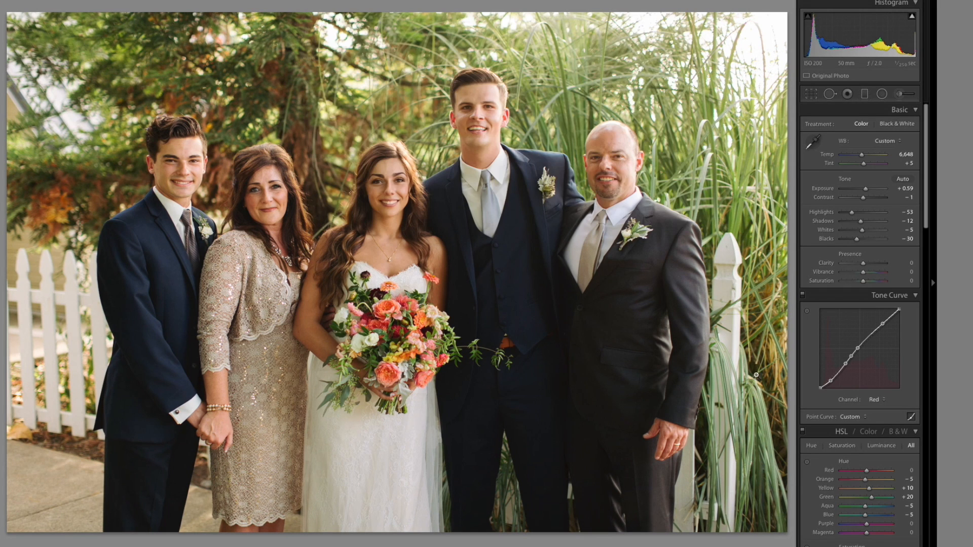
Go past the next family group photo to the bride with the woman in the lace dress and raise its exposure to +0.67.
key(Right)
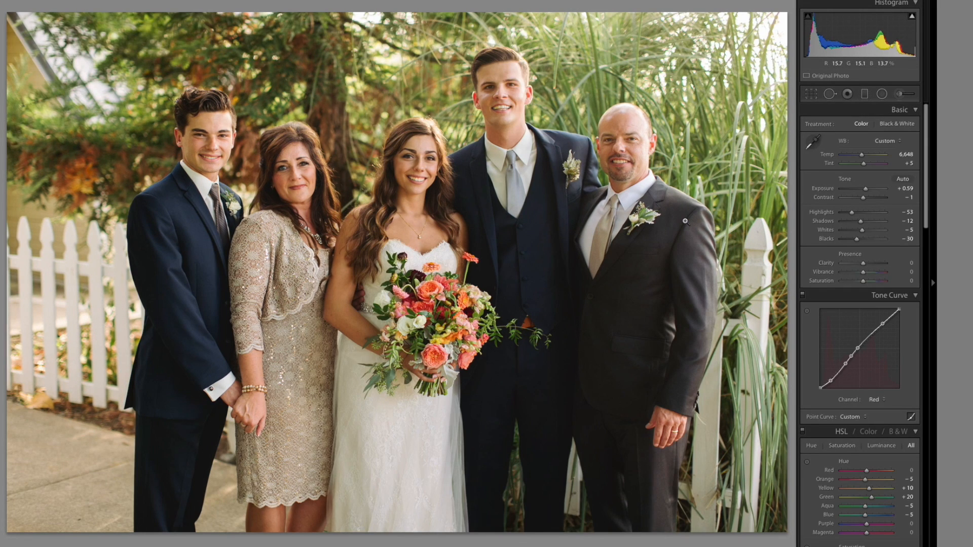
key(Right)
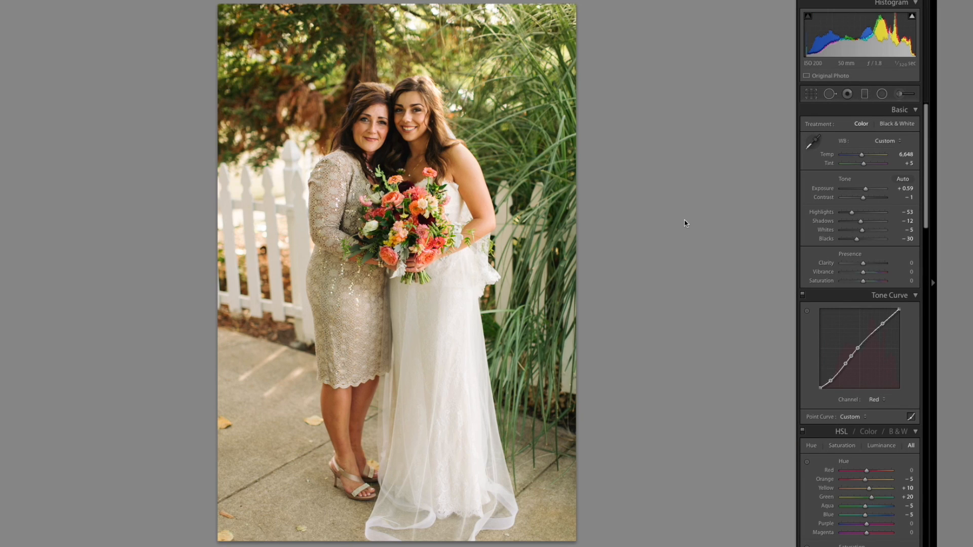
key(equal)
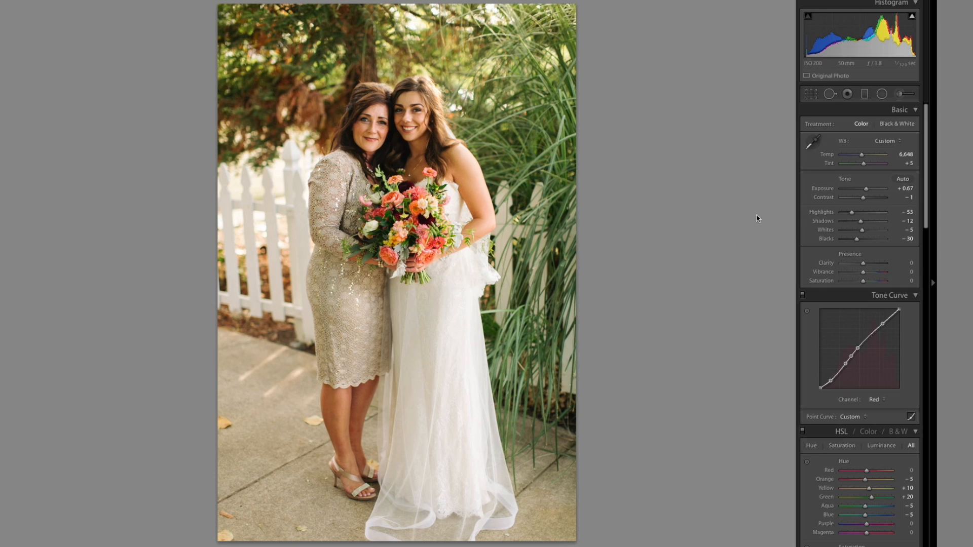
On the photo of the bride with the lace-dress woman, set blacks to +12, orange hue to -10 and temperature to 6,348.
drag(857, 239, 864, 239)
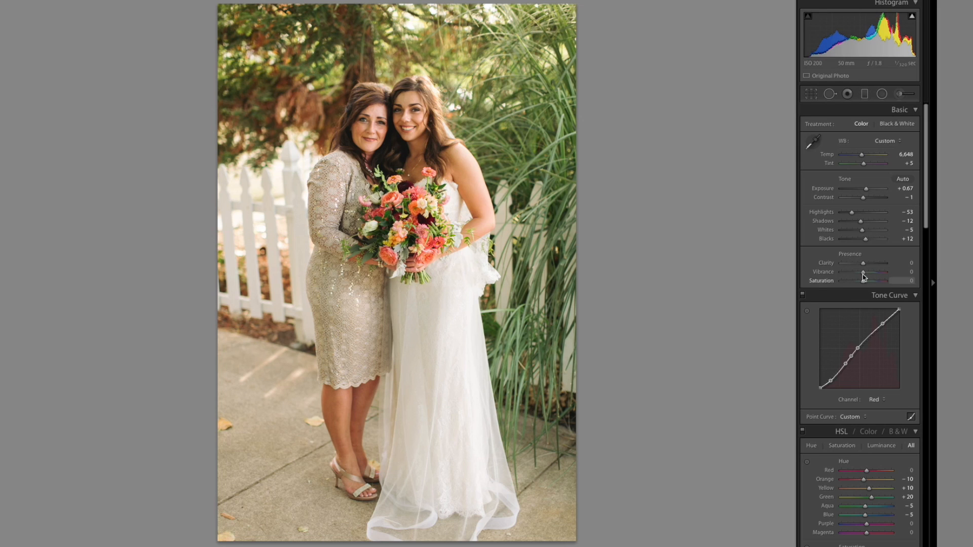
key(Down)
key(Down)
key(Down)
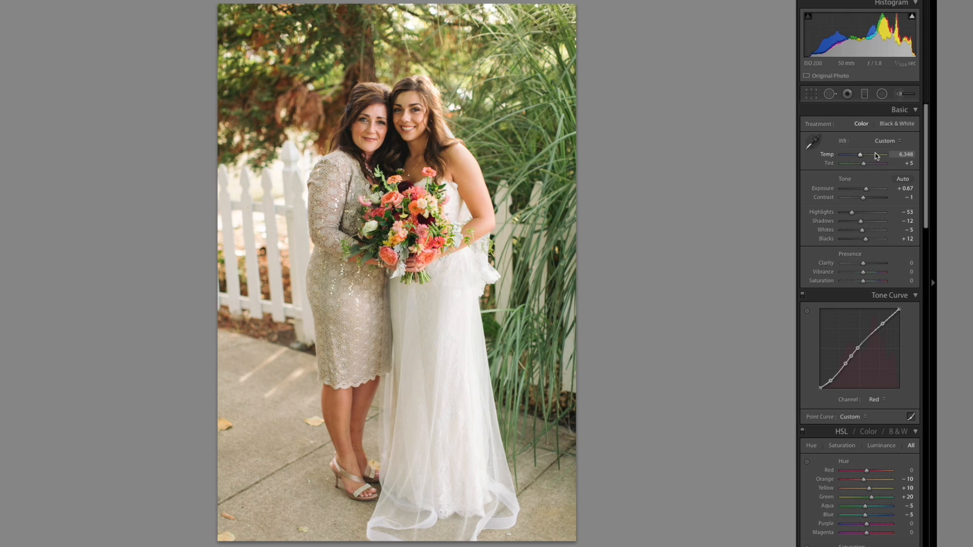
key(Up)
Synchronize this photo's develop settings across the selected photos and go to the next photo.
key(super+shift+s)
key(Return)
key(Right)
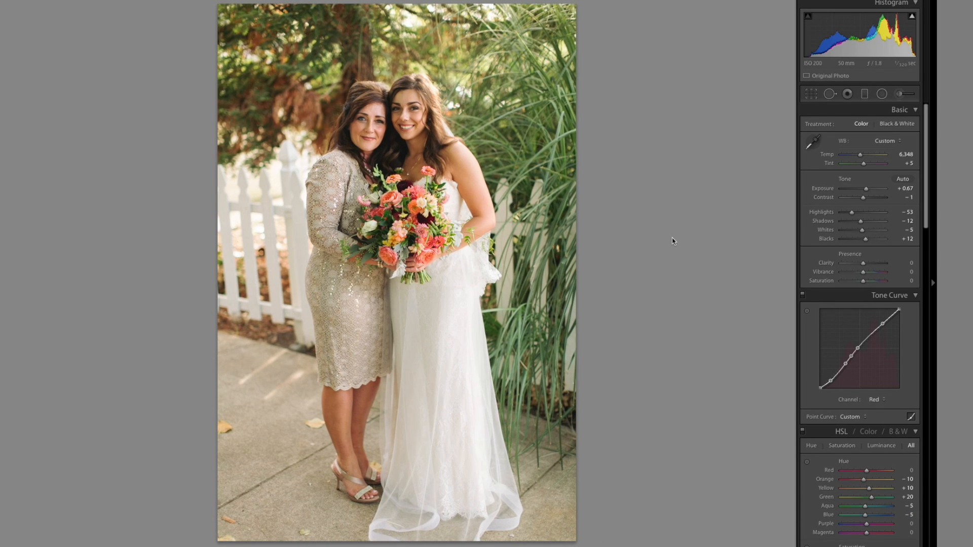
Go on to the wide photos of the bride with the lace-dress woman and lower their exposure to +0.51.
key(Right)
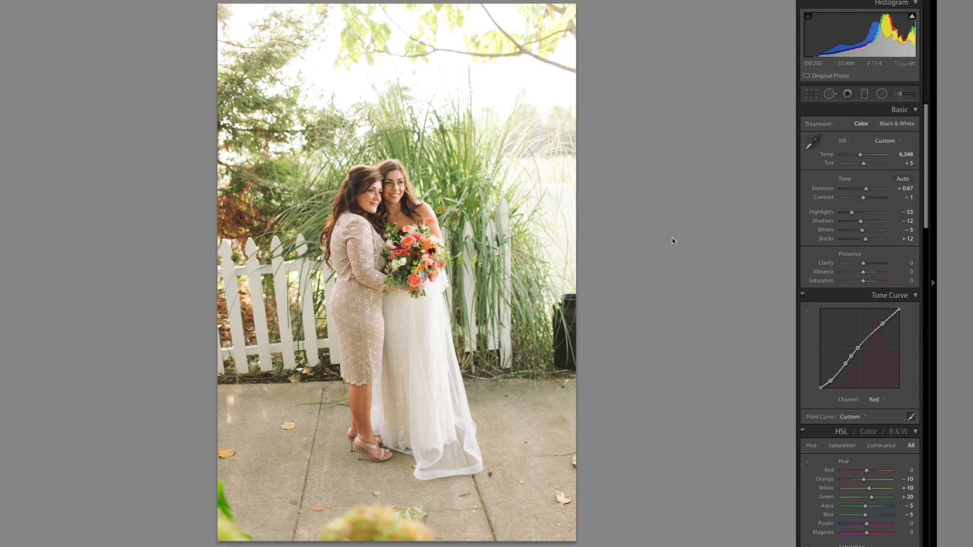
key(Right)
key(Right)
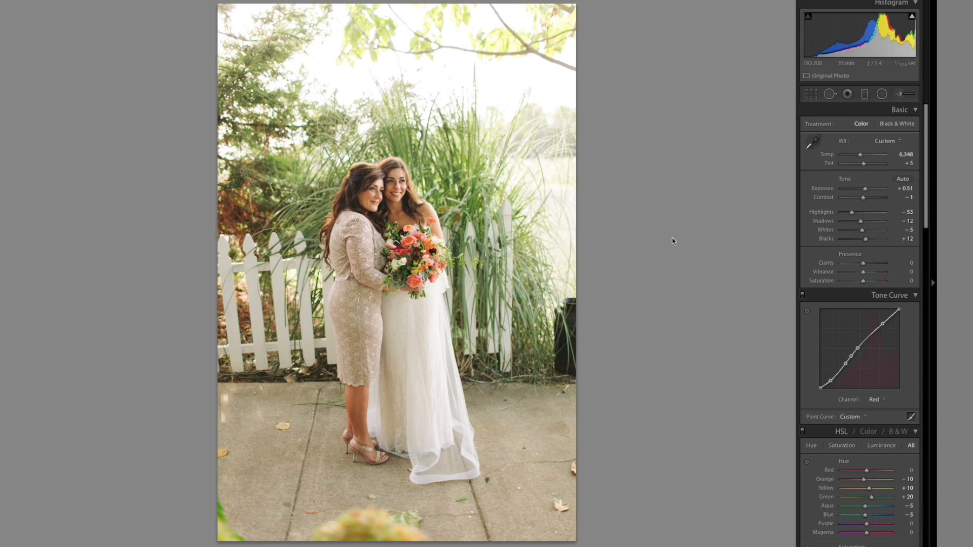
key(Right)
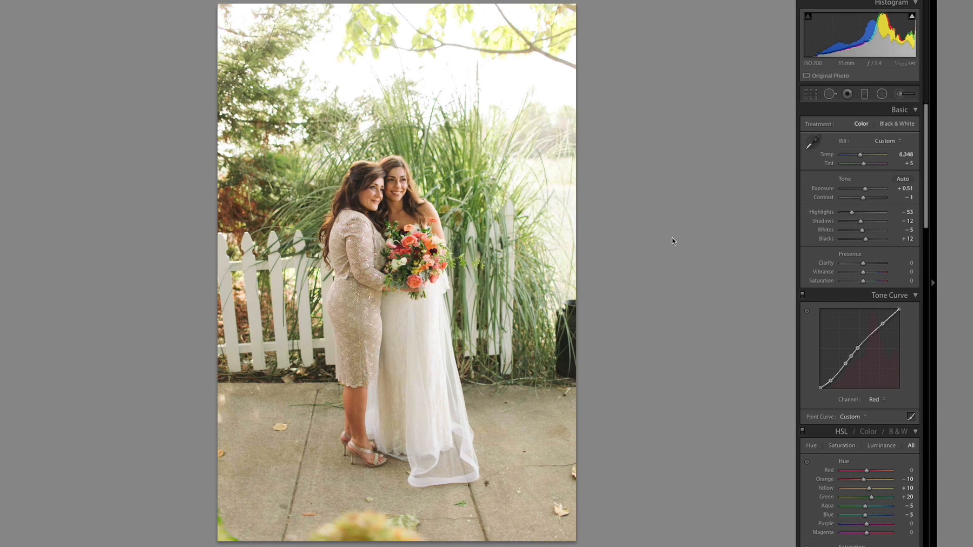
Go on to the photo of the woman kissing the bride's cheek and lower its exposure to +0.51.
key(Right)
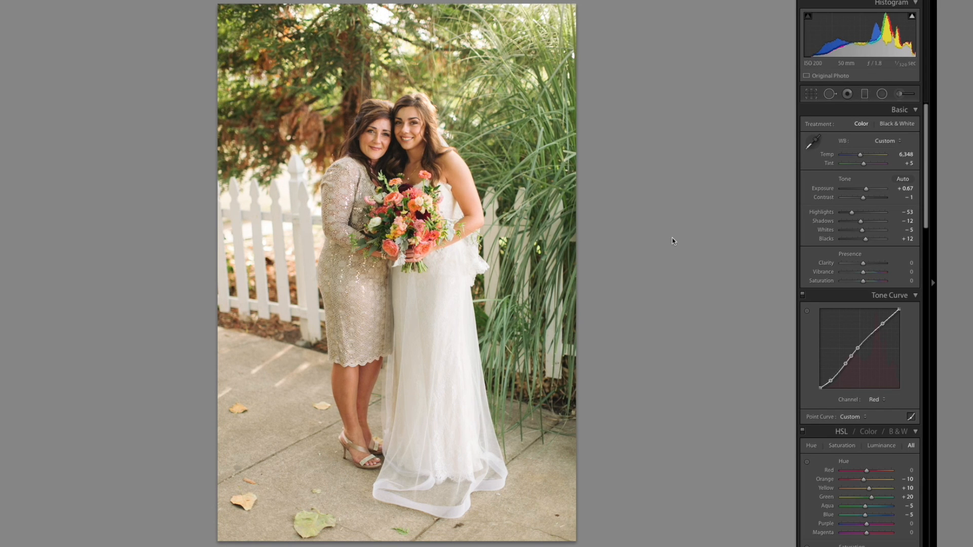
key(Right)
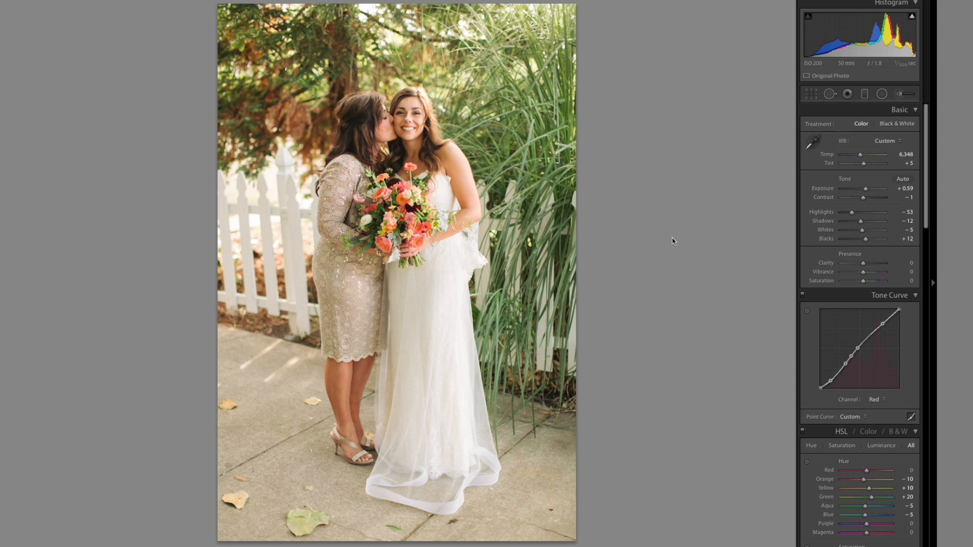
key(minus)
key(minus)
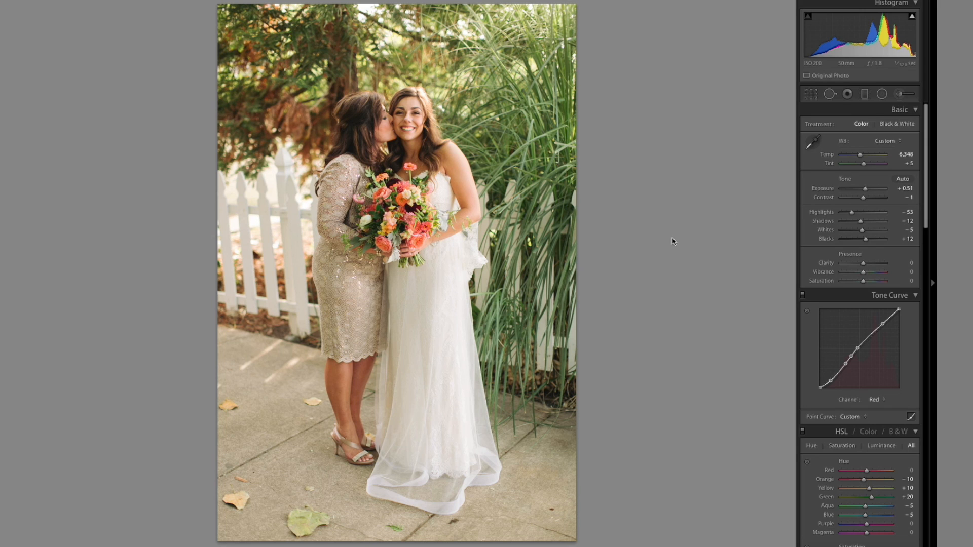
Go on to the second wide photo of the bride with the man in the black suit and lower its exposure to +0.20.
key(Right)
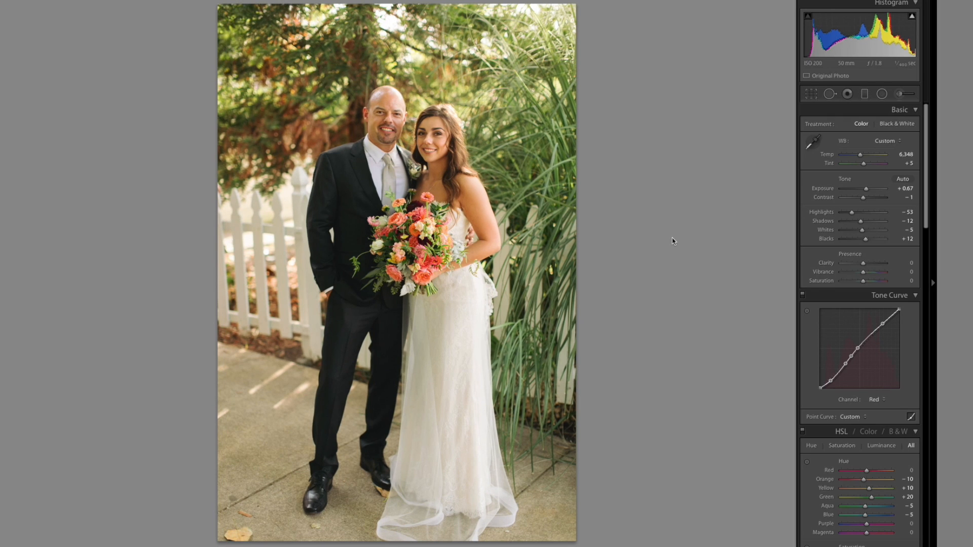
key(equal)
key(minus)
key(Right)
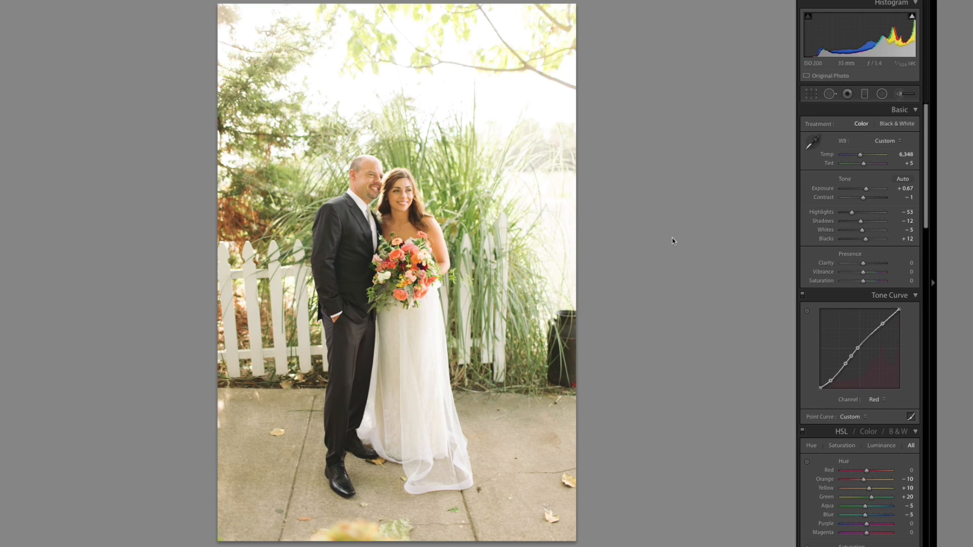
key(Right)
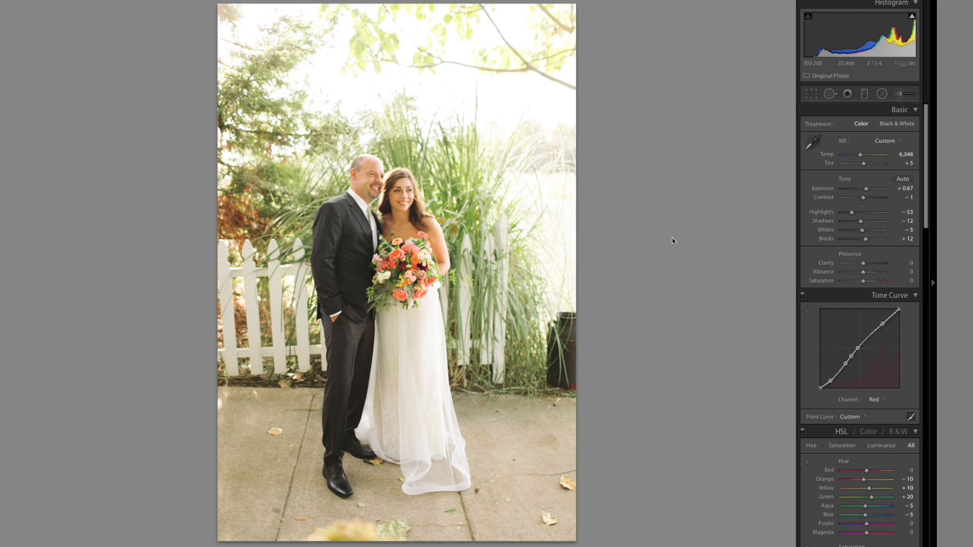
key(minus)
key(minus)
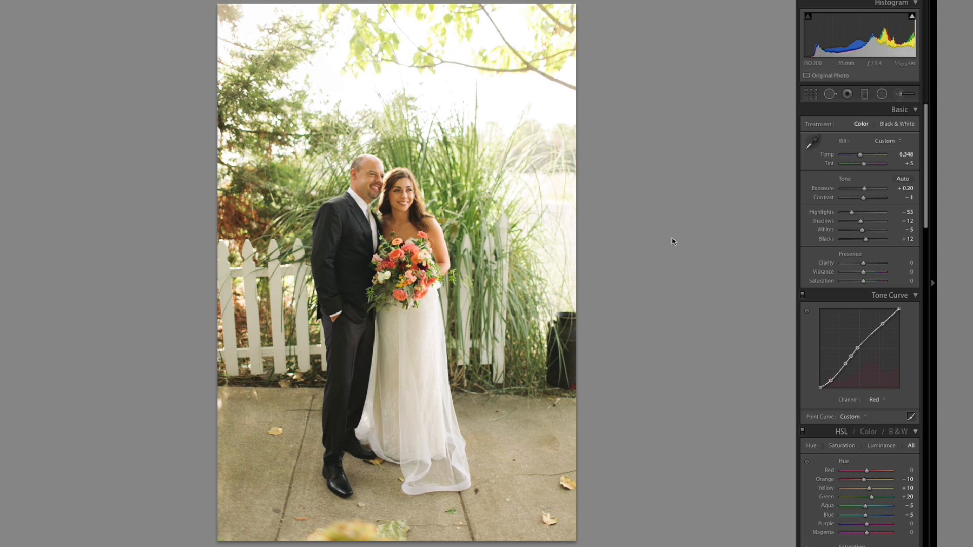
key(Delete)
key(Escape)
On the following closer photo of the bride and the black-suited man, raise exposure to +0.75 and set orange hue to -5.
key(Right)
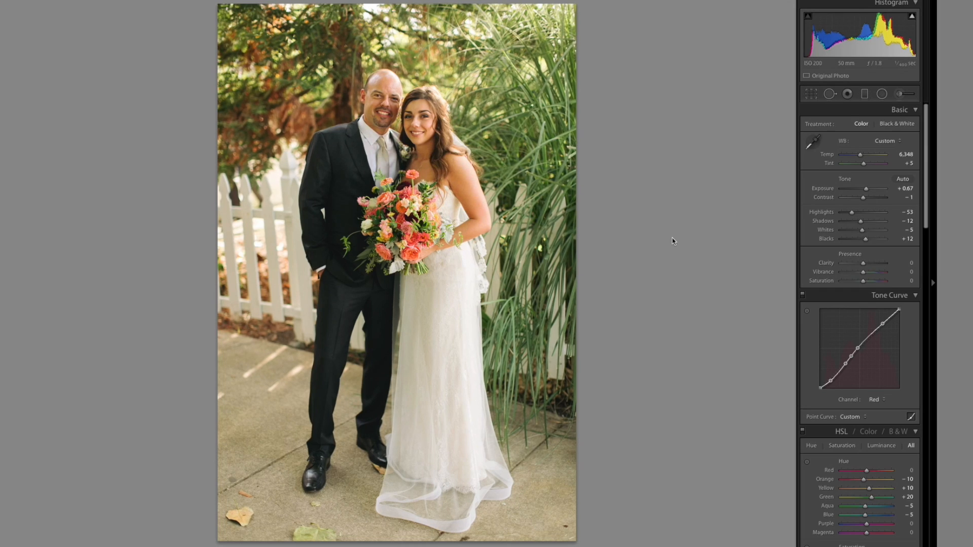
key(=)
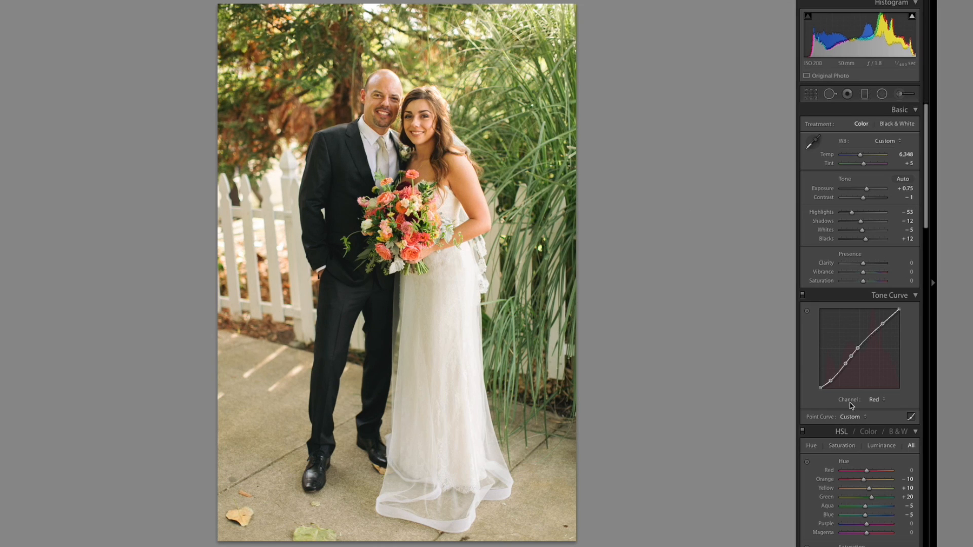
drag(863, 479, 865, 480)
scroll(868, 485, down, 2)
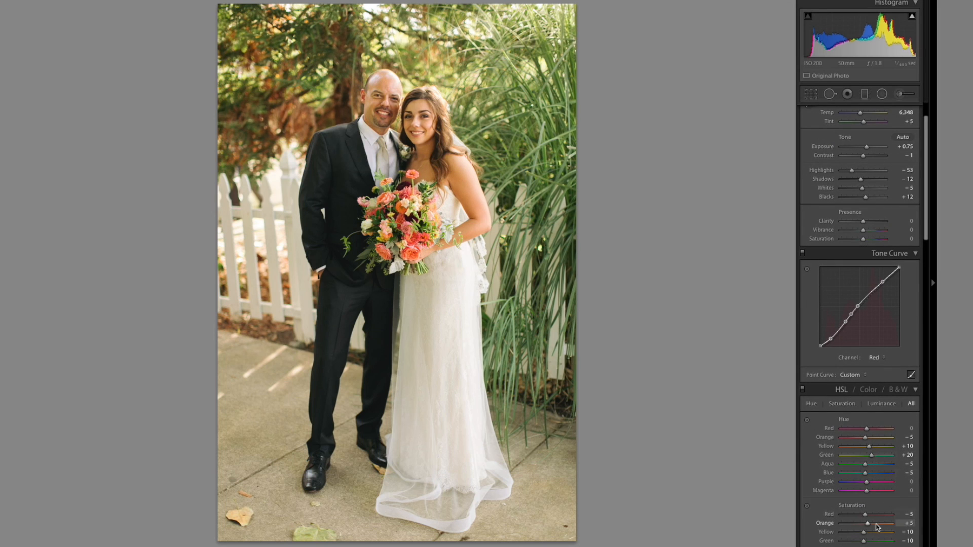
key(Up)
key(Up)
scroll(879, 527, up, 2)
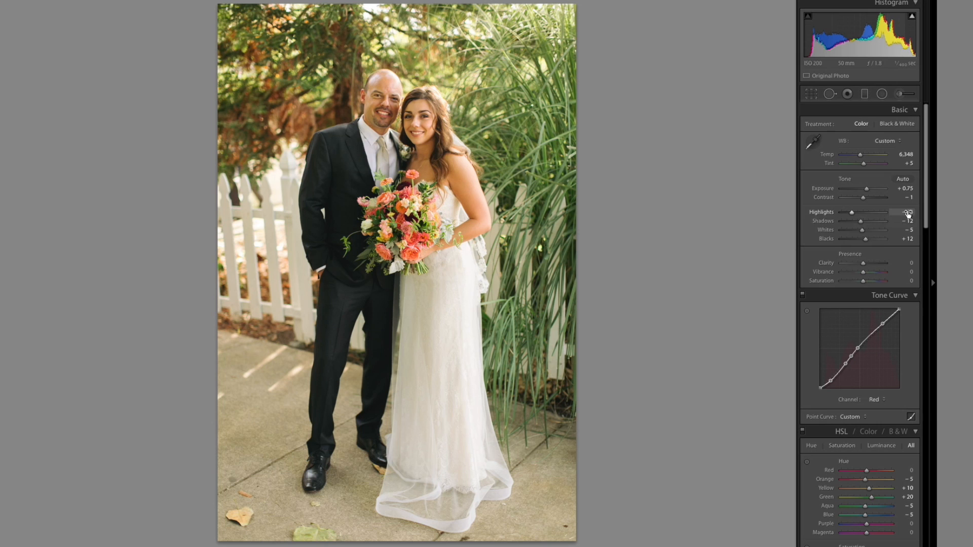
Cool the photo's temperature to 6,248 and check the couple's faces up close.
key(Down)
key(Down)
key(Down)
key(Down)
key(Down)
click(420, 97)
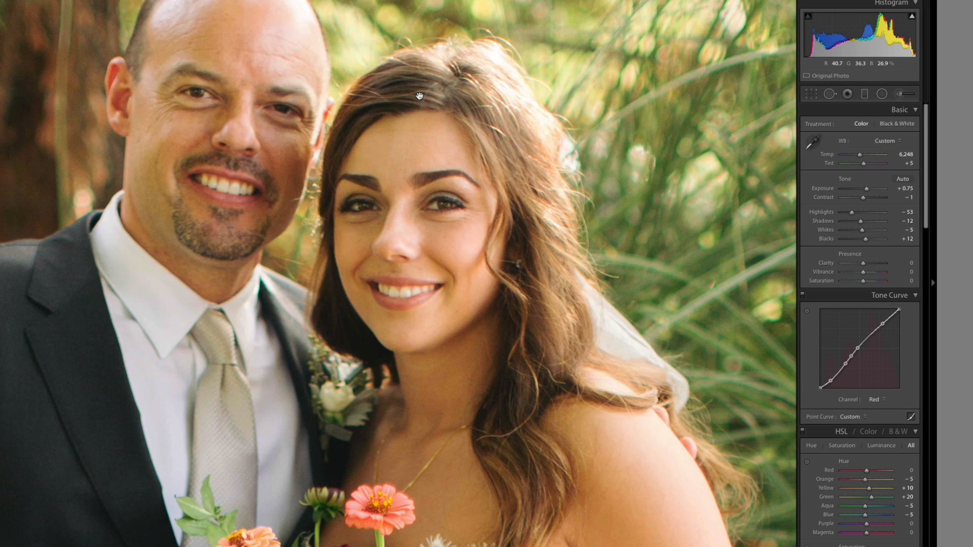
click(392, 149)
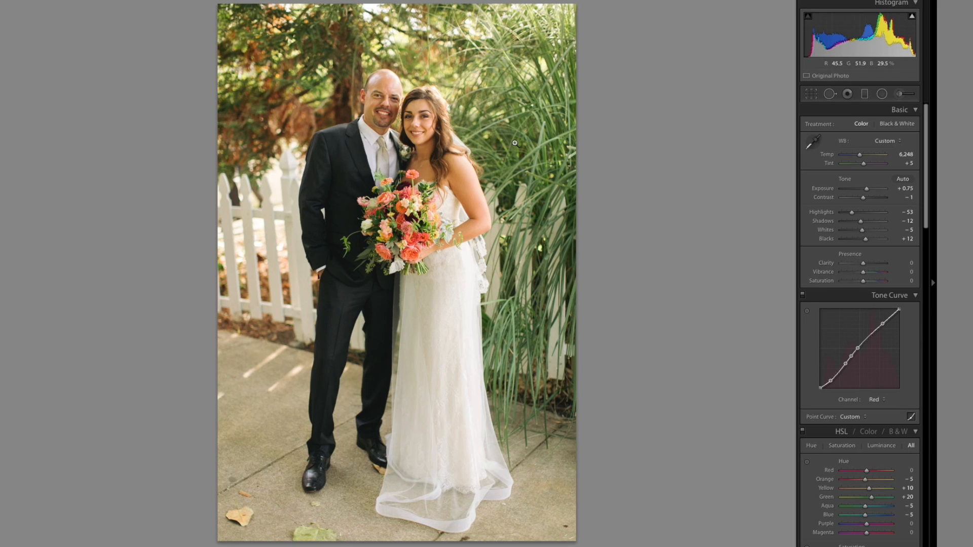
Go to the next, nearly identical photo of the bride and the black-suited man and set its yellow hue to 0.
key(Right)
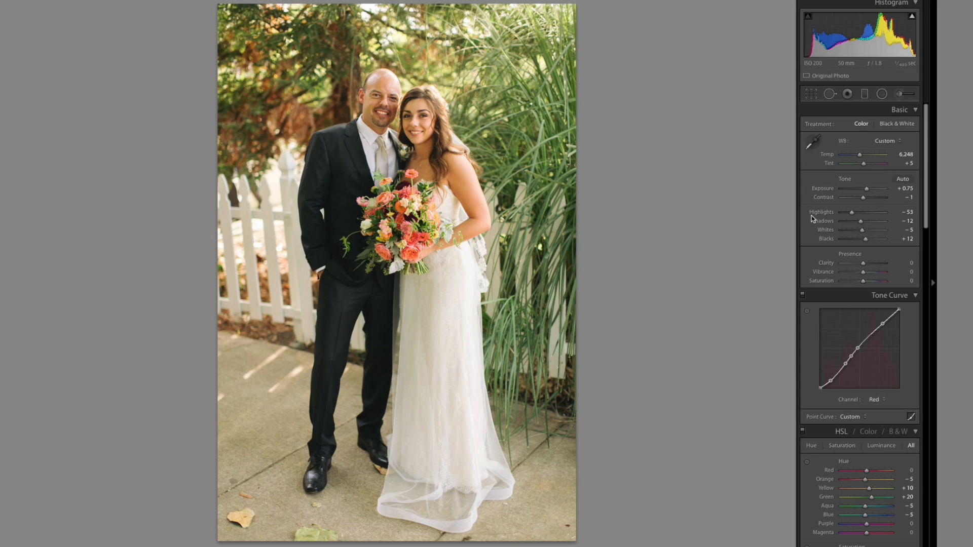
scroll(864, 410, down, 2)
scroll(863, 410, down, 5)
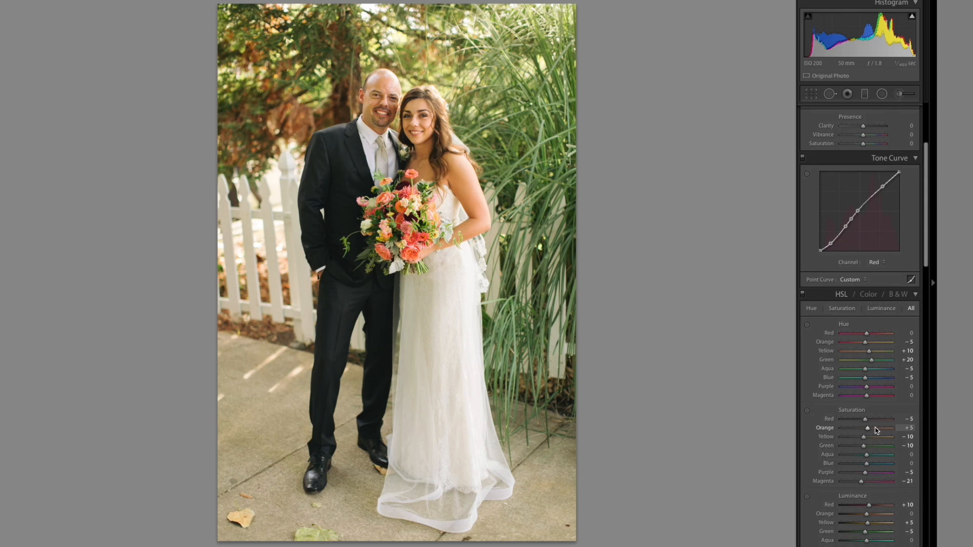
mouse_move(869, 352)
mouse_down()
mouse_move(878, 353)
mouse_move(861, 353)
mouse_move(873, 353)
mouse_up()
key(ctrl+z)
key(Down)
key(Down)
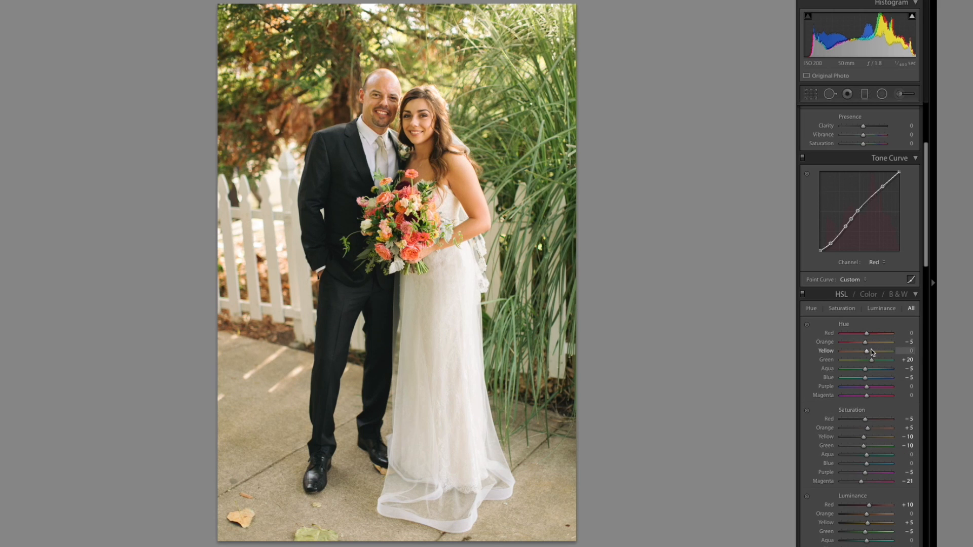
key(Down)
Cool the photo's temperature to 5,998, deepen its shadows to -22 and raise its exposure to +0.85.
scroll(884, 437, up, 5)
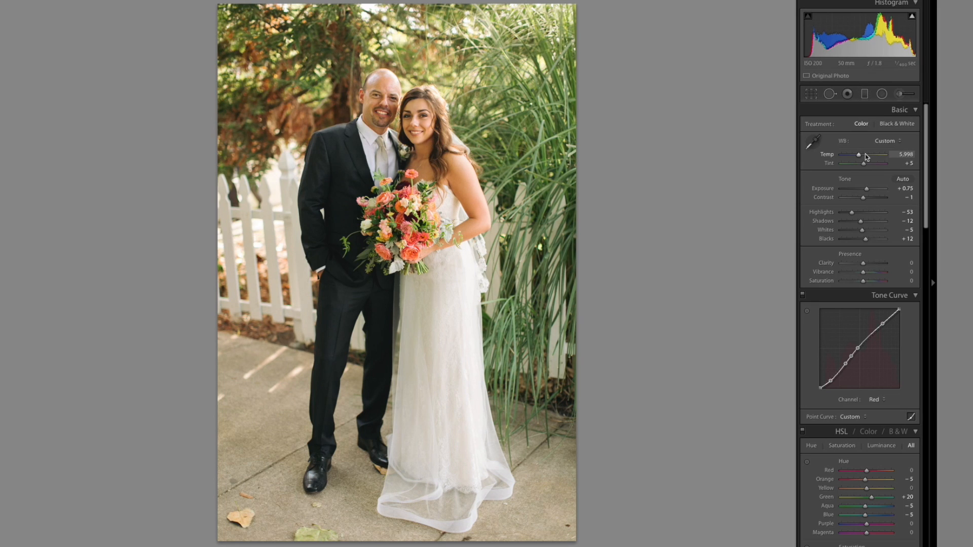
key(Down)
key(Down)
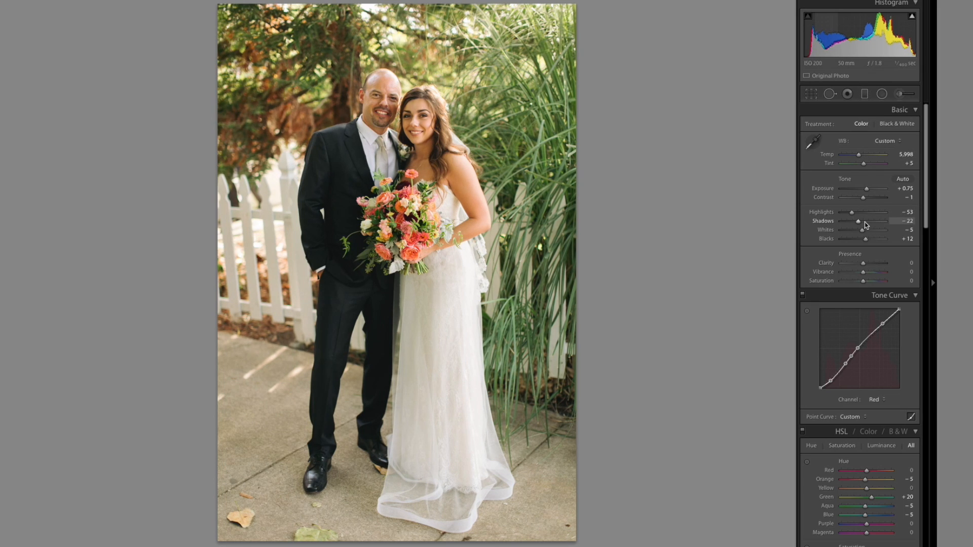
key(Up)
key(Up)
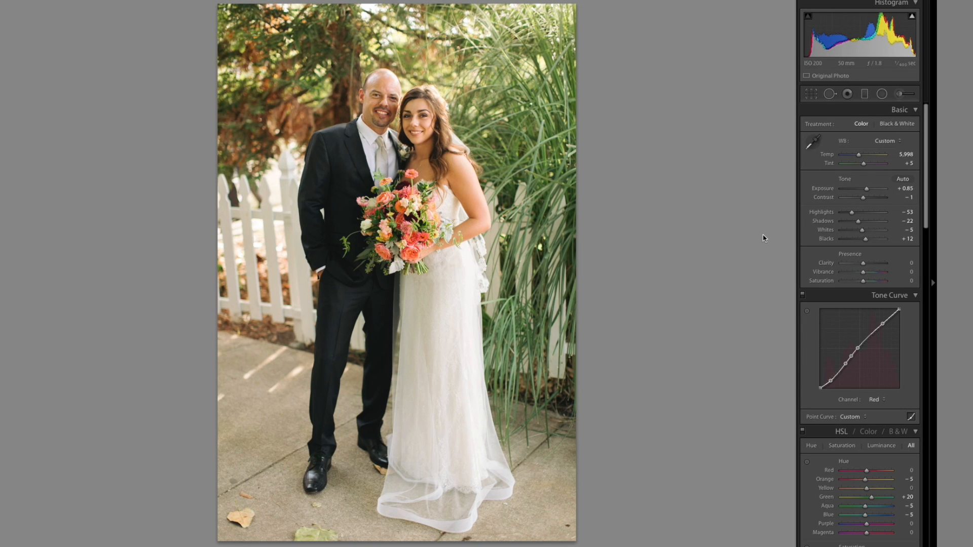
Copy this photo's develop settings and paste them onto the next photo of the bride with the black-suited man.
key(Right)
key(Left)
key(ctrl+shift+c)
key(Return)
key(Right)
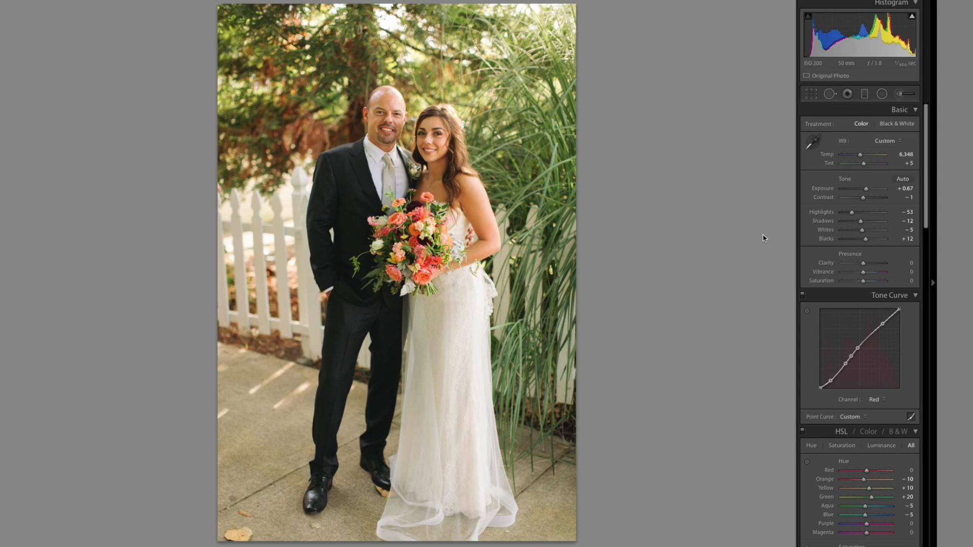
key(ctrl+shift+v)
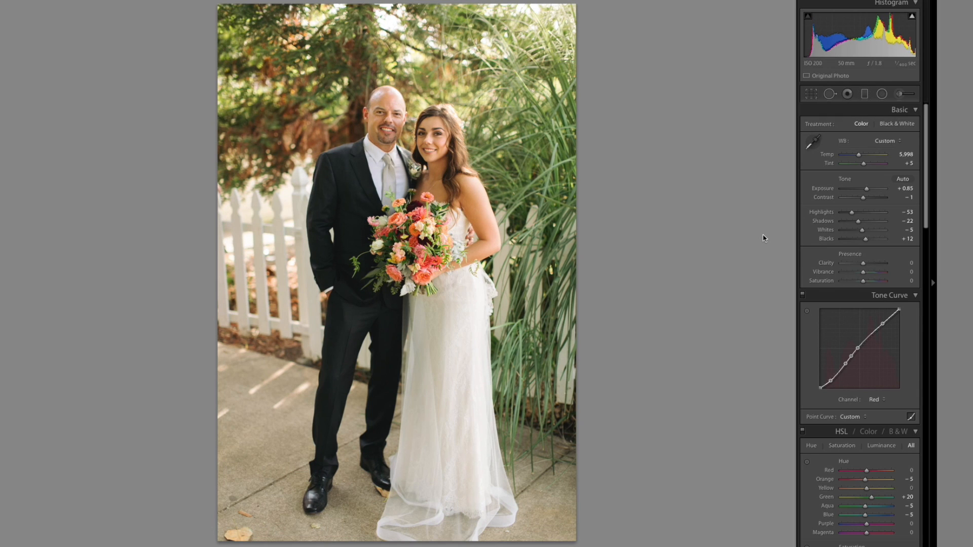
Paste the copied settings onto the photo of the bride with the navy-suited young man and lower its exposure to +0.59.
key(Right)
key(Right)
key(ctrl+shift+v)
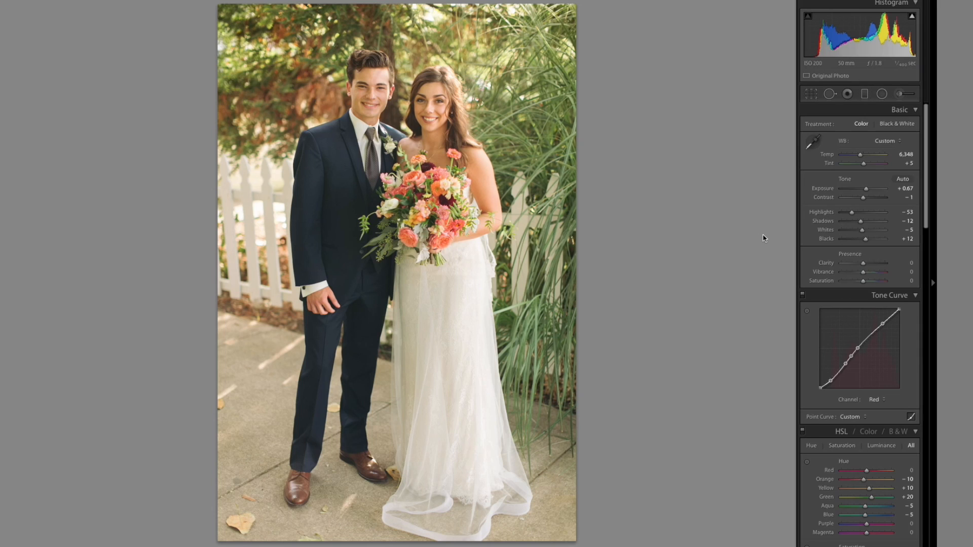
key(ctrl+shift+v)
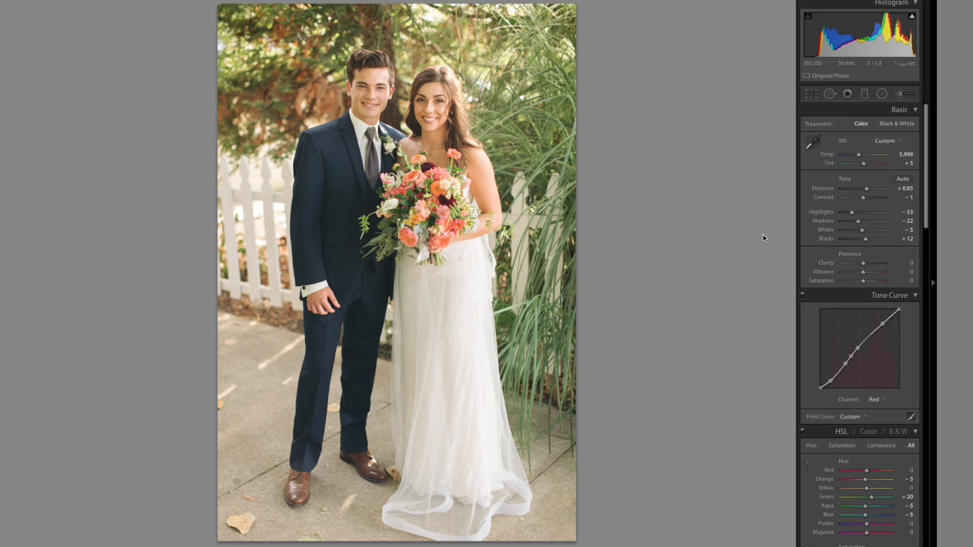
key(minus)
key(minus)
key(minus)
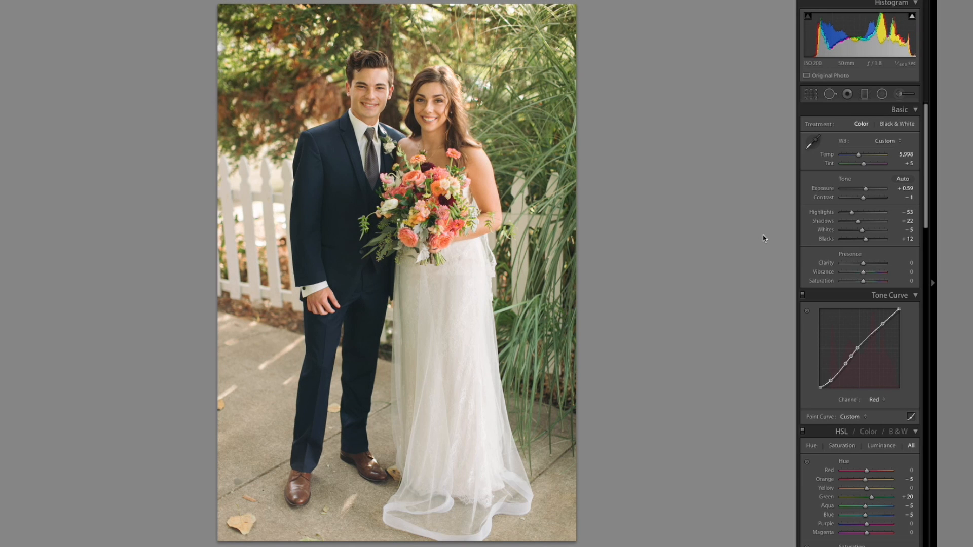
Go past the wide shot to the next closer photo of the navy-suited man and bride, applying the copied settings with exposure +0.67.
key(Right)
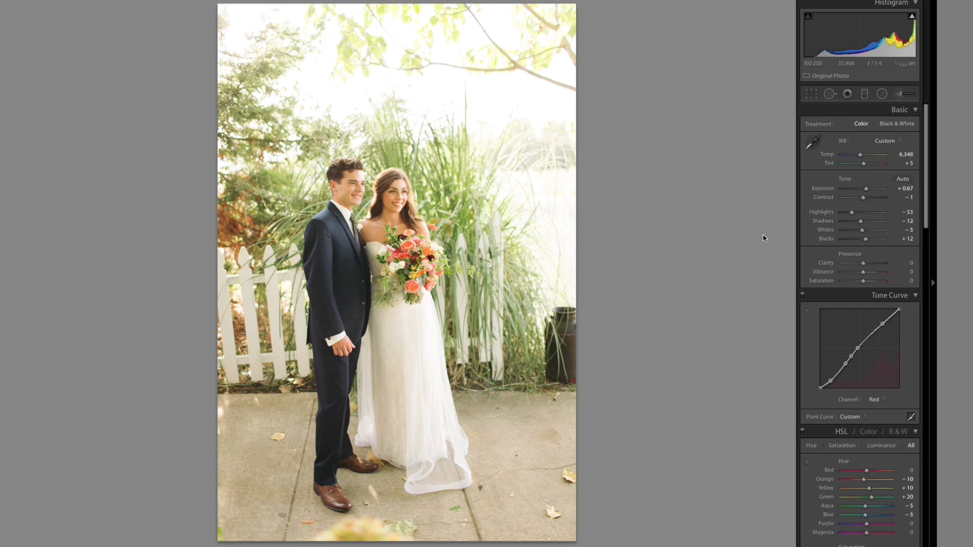
key(super+s)
key(Return)
key(Right)
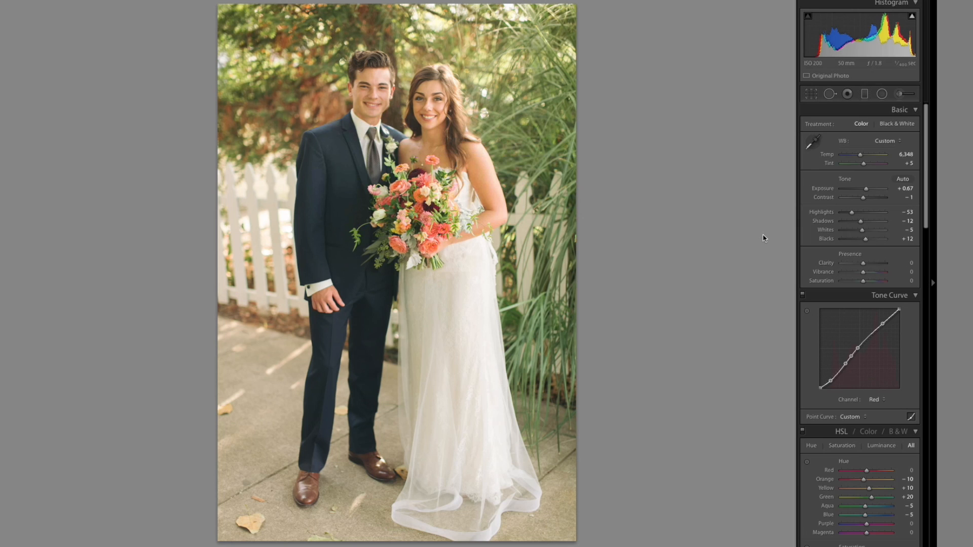
key(Right)
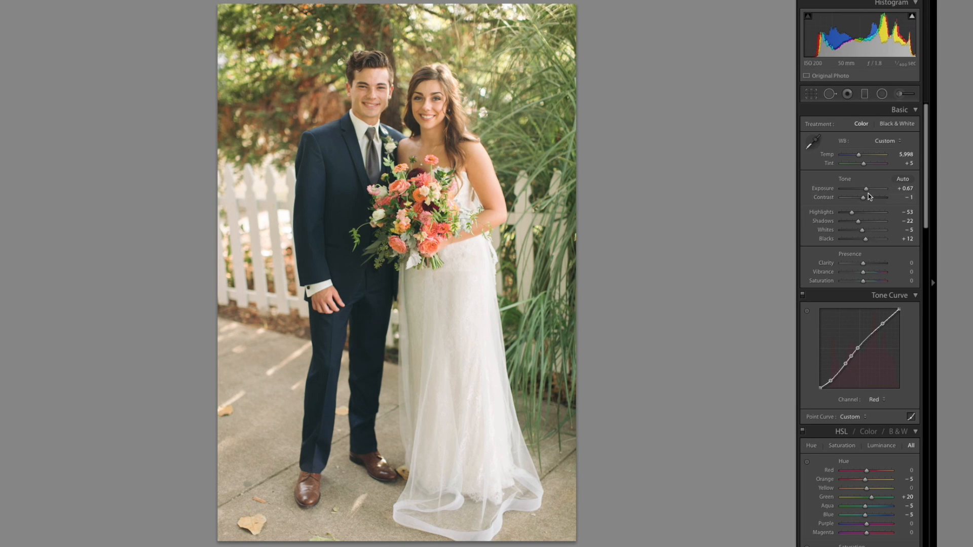
Lower this photo's exposure to +0.57, deepen its blacks to -26 and warm its temperature to 6,048.
drag(867, 189, 866, 189)
drag(865, 239, 863, 243)
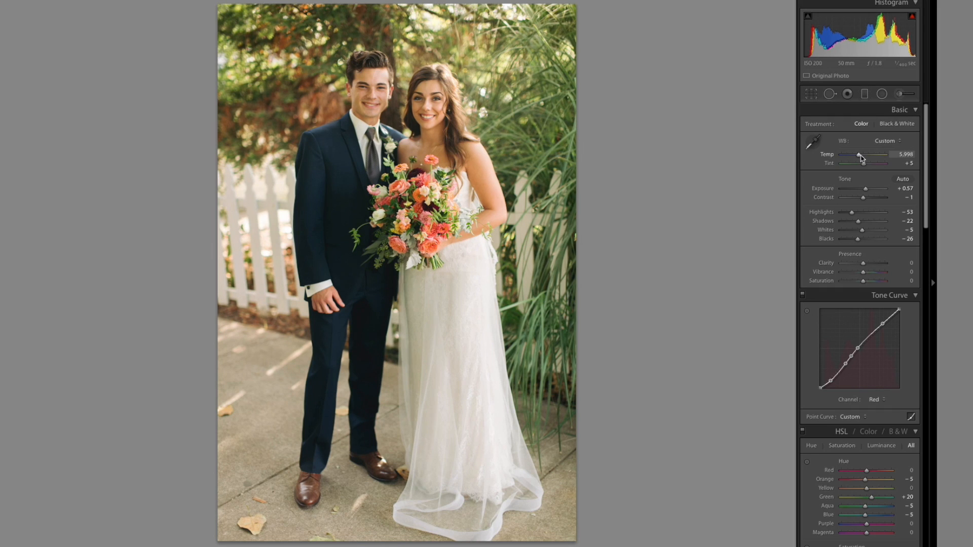
key(Up)
mouse_move(436, 531)
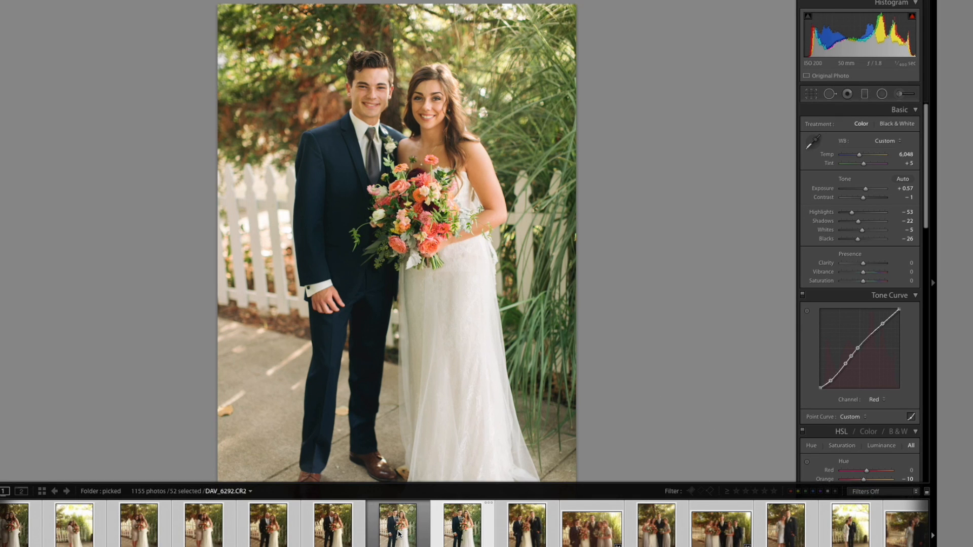
Remove the near-duplicate photo of the navy-suited man and bride that has exposure +0.59 and blacks +12.
click(454, 530)
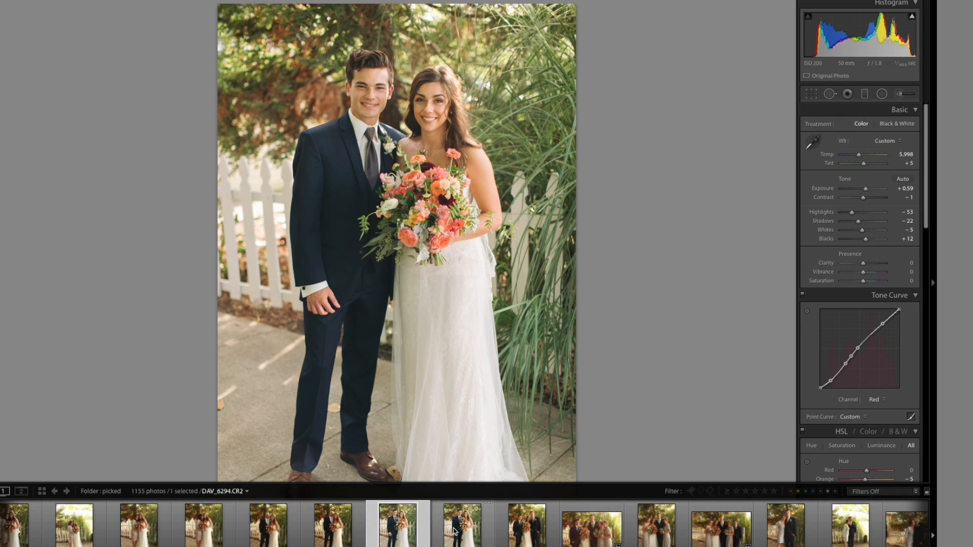
click(388, 534)
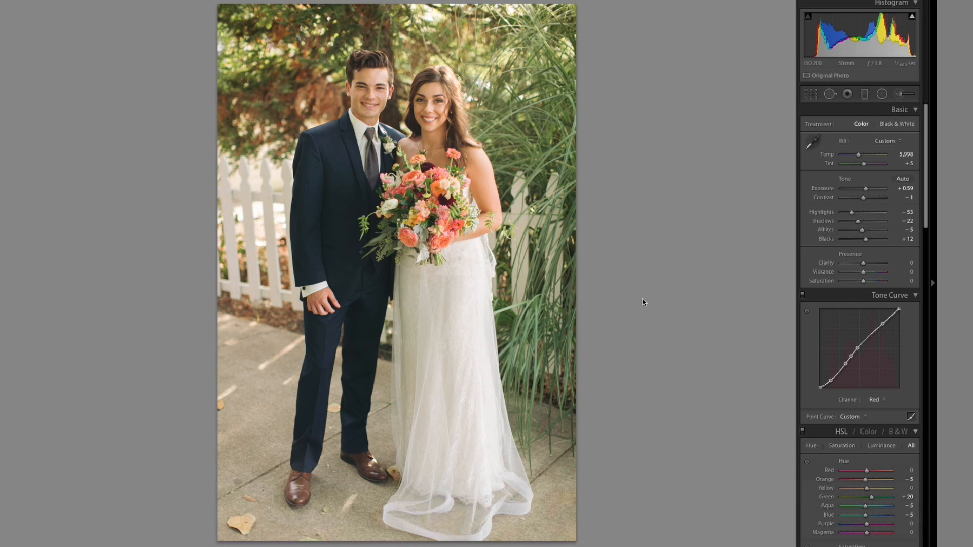
key(Delete)
key(Return)
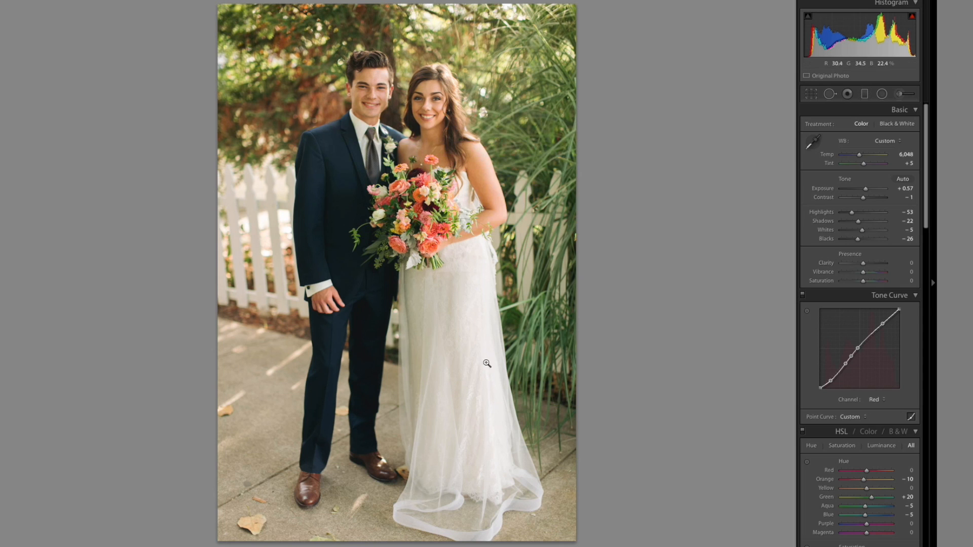
Synchronize this photo's develop settings across the following photos, up to the last outdoor portraits before the detail shots.
mouse_move(463, 542)
scroll(463, 533, down, 5)
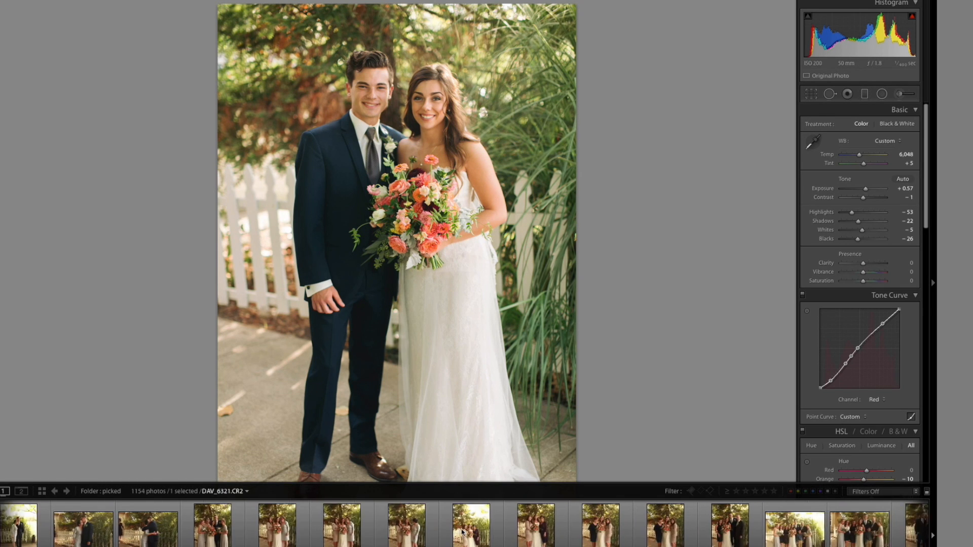
scroll(463, 532, down, 10)
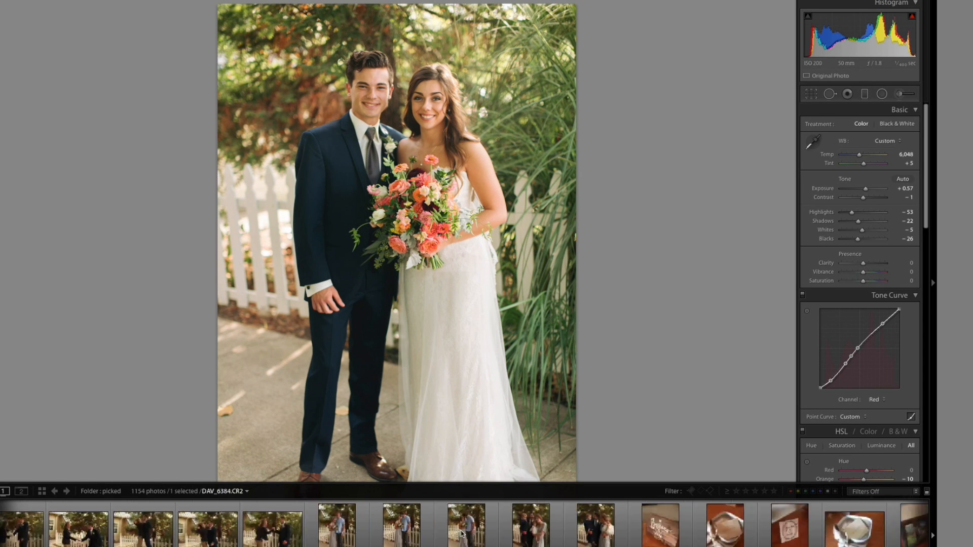
scroll(461, 534, down, 1)
shift+click(536, 524)
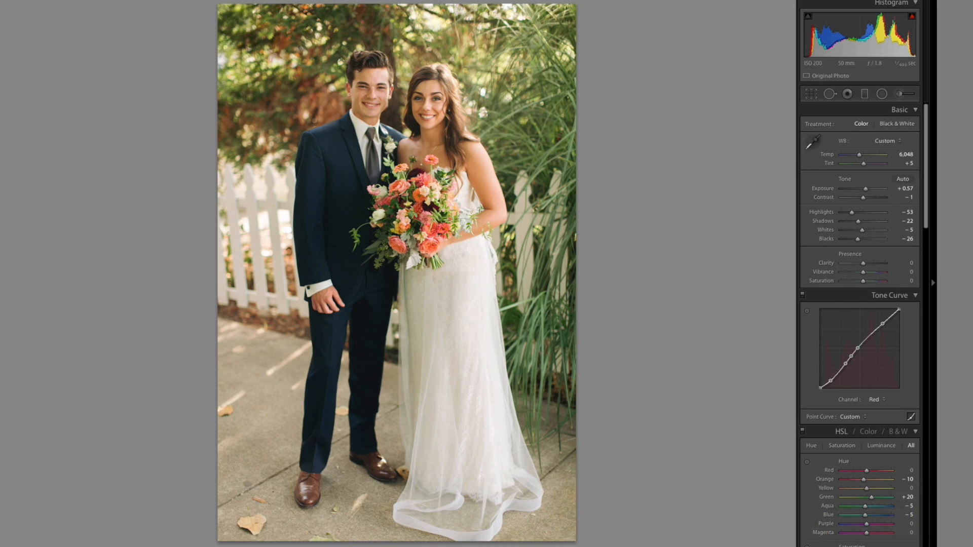
key(ctrl+shift+s)
key(Return)
Compare the three-person portrait with the preceding photo, and set its blacks to +16 and exposure to +0.55.
key(Right)
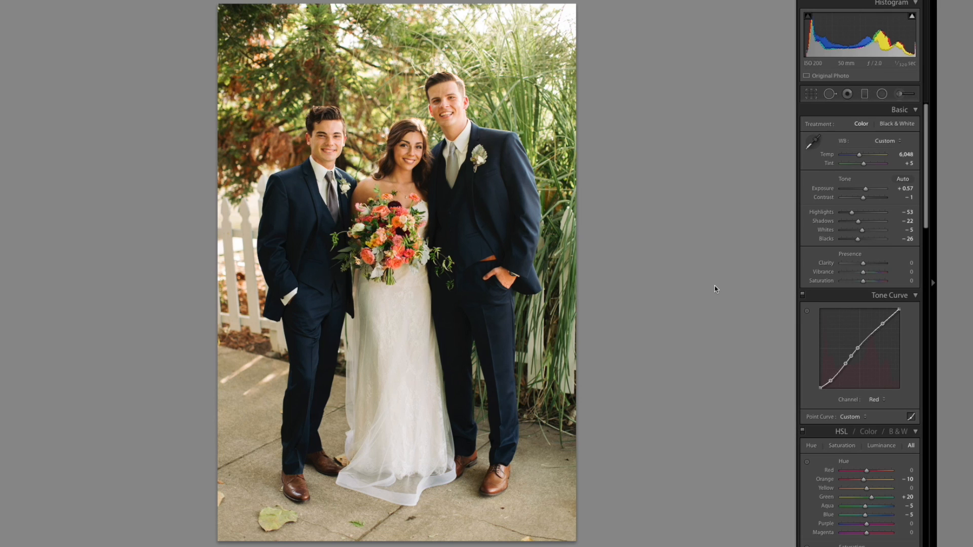
key(Right)
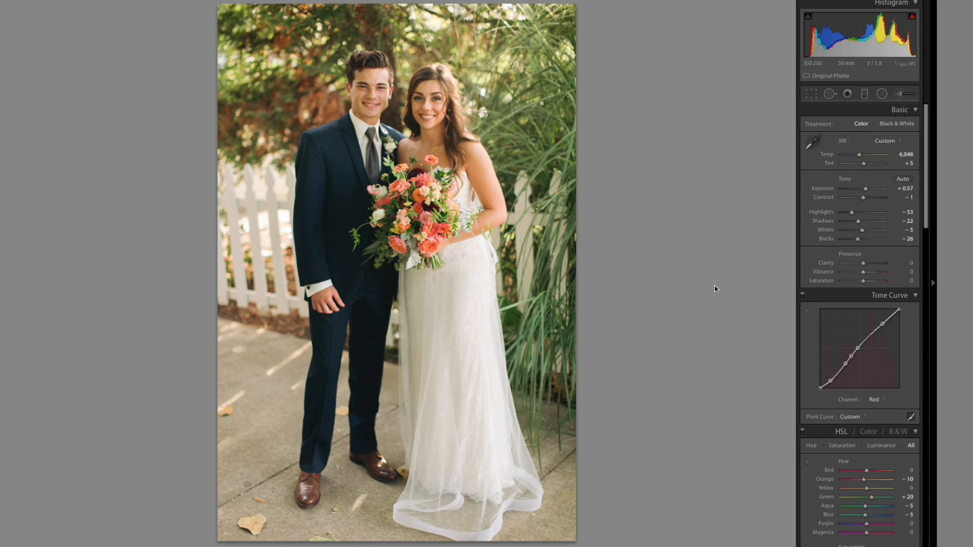
key(Right)
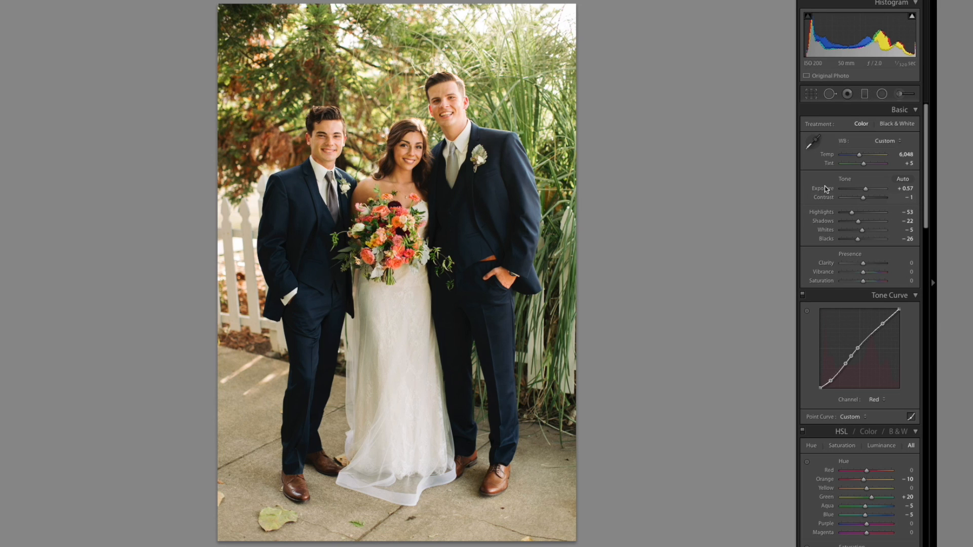
key(Right)
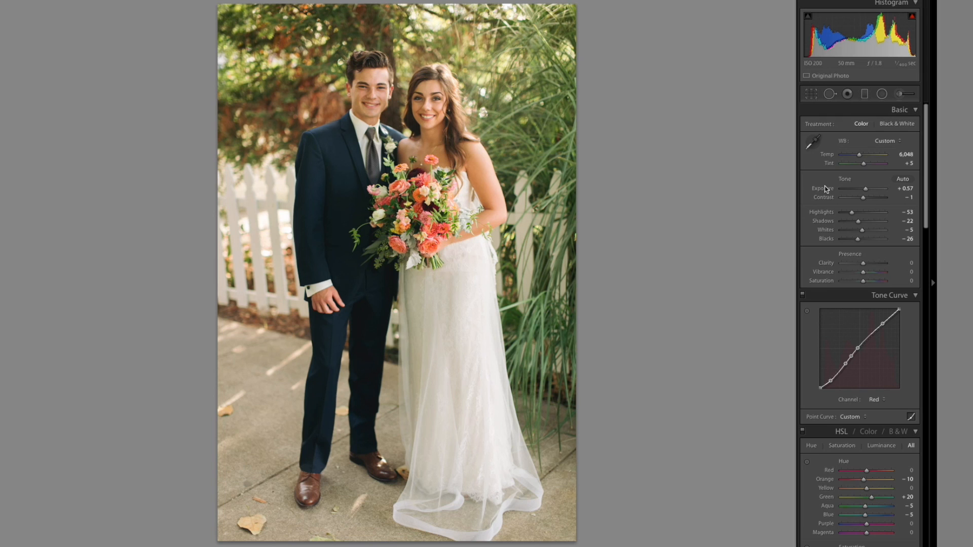
key(Right)
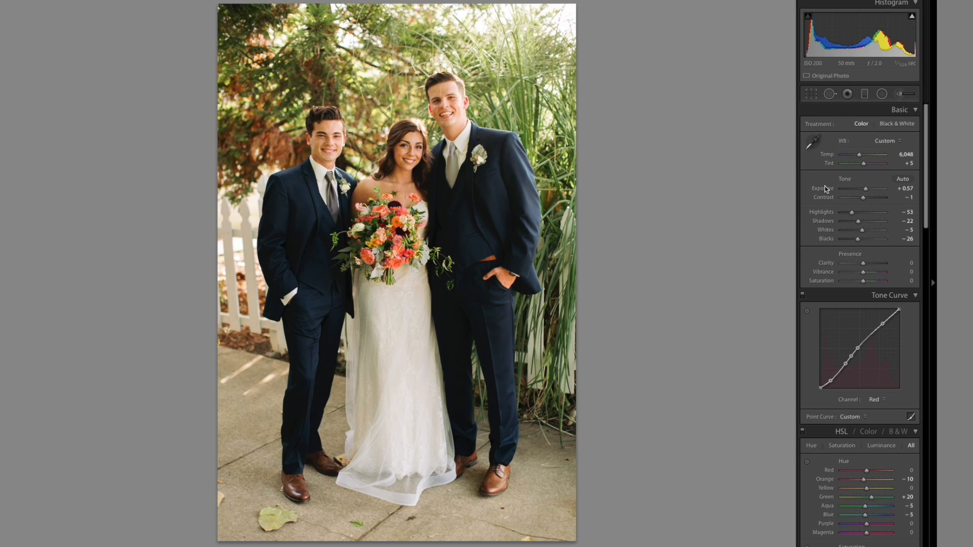
key(Up)
key(Up)
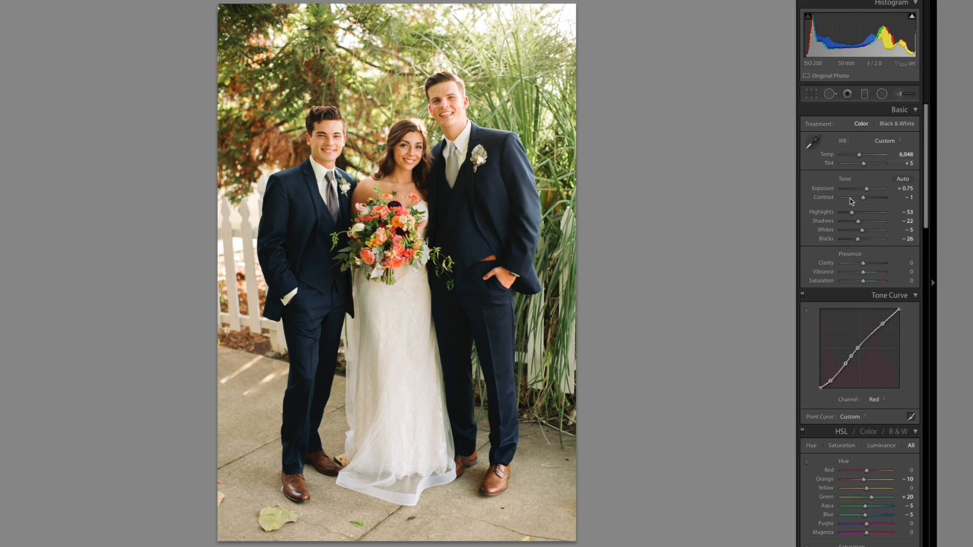
drag(858, 240, 867, 240)
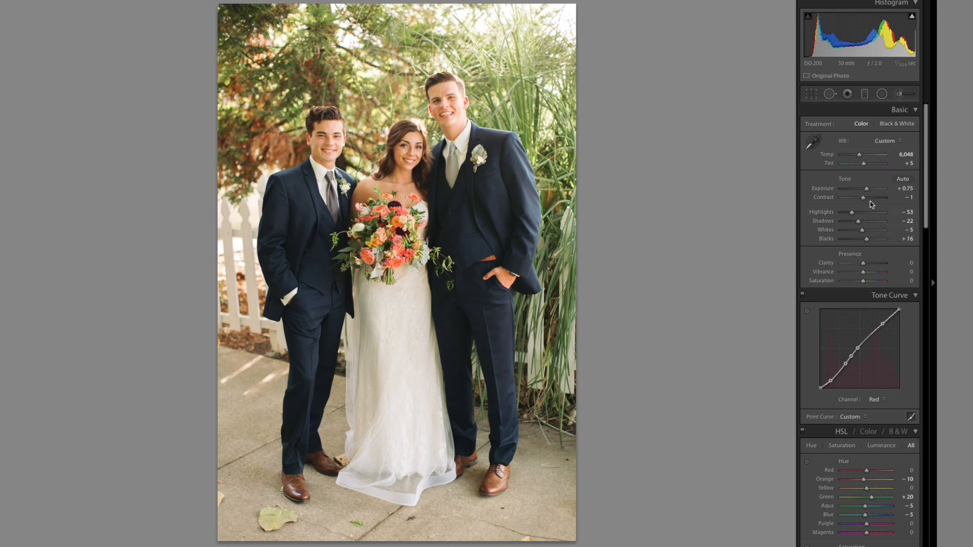
key(Down)
key(Down)
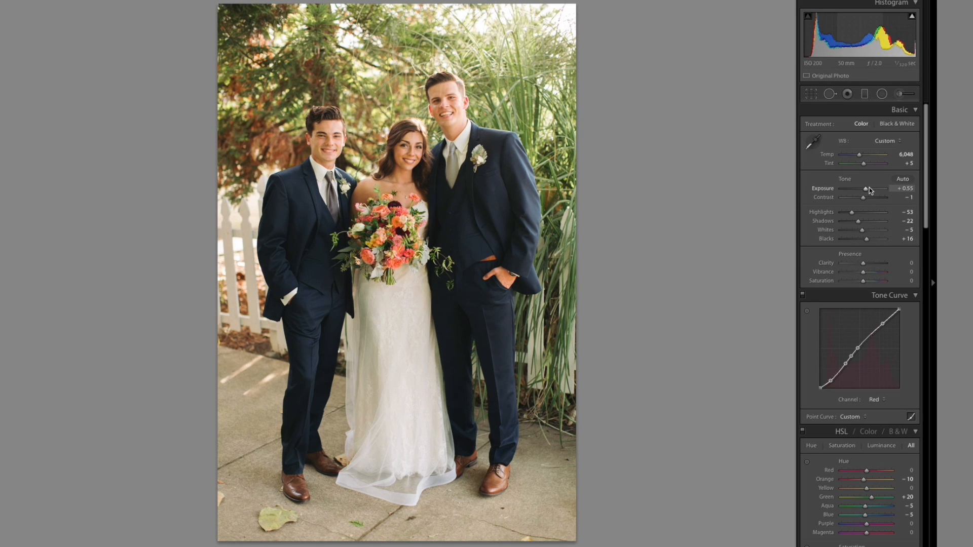
Try to copy this photo's develop settings onto the next group photo of the bride with two men and two bridesmaids.
key(ctrl+shift+c)
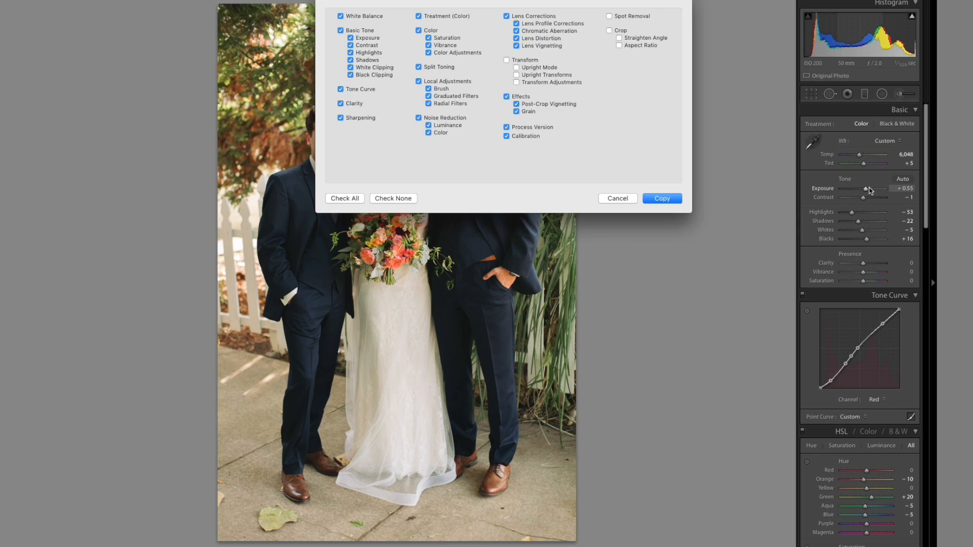
key(Return)
key(Right)
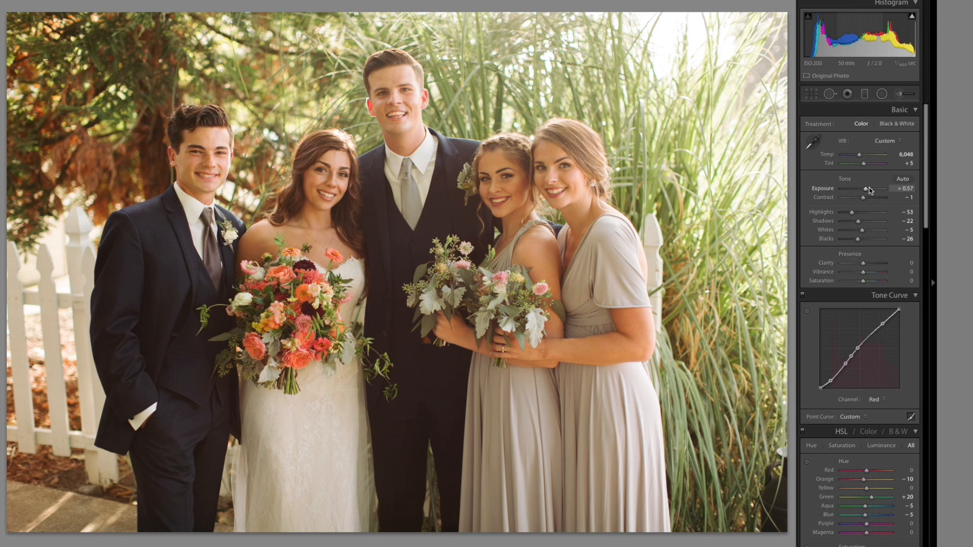
key(ctrl+shift+v)
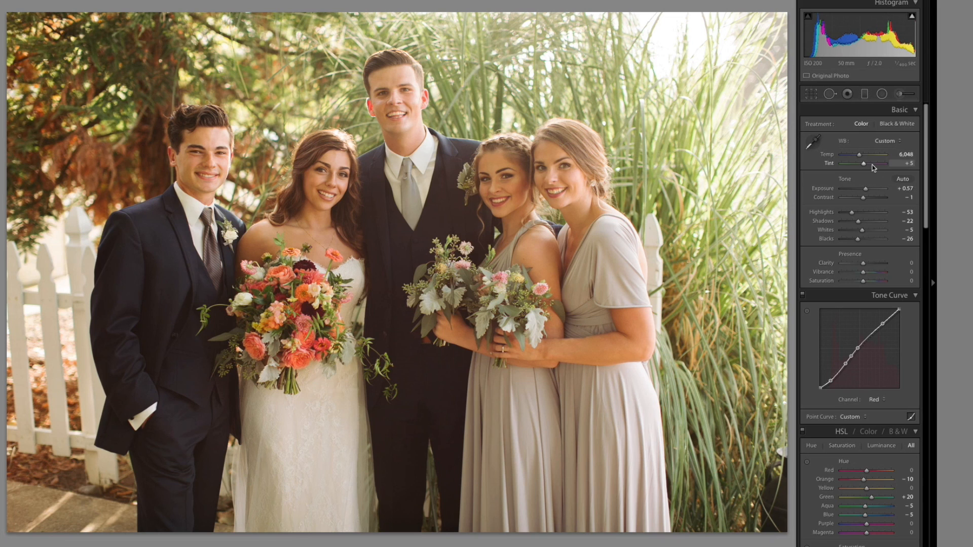
Set the five-person photo's orange hue to -5 and cool its temperature to 5,748.
scroll(874, 193, down, 3)
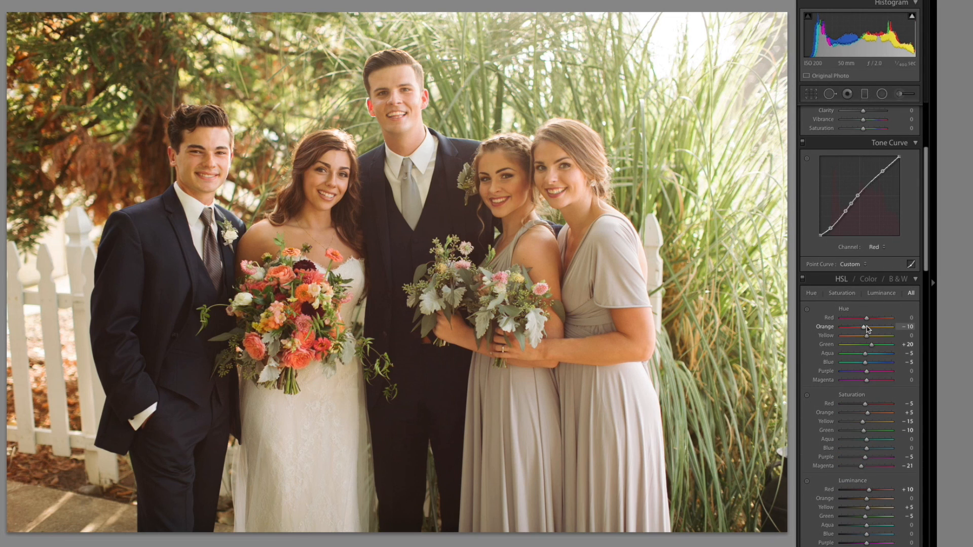
drag(866, 328, 869, 329)
scroll(870, 283, up, 3)
key(Down)
key(Down)
key(Down)
key(Down)
key(Down)
key(Down)
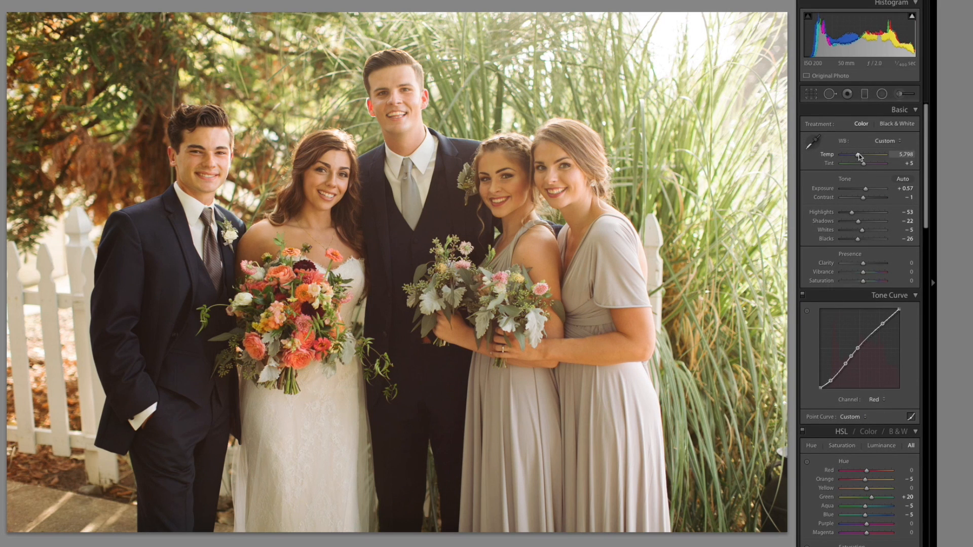
Raise the five-person photo's exposure to +0.67 and deepen its blacks to -41.
key(Up)
key(Up)
key(Up)
key(Down)
key(Down)
key(Down)
key(Down)
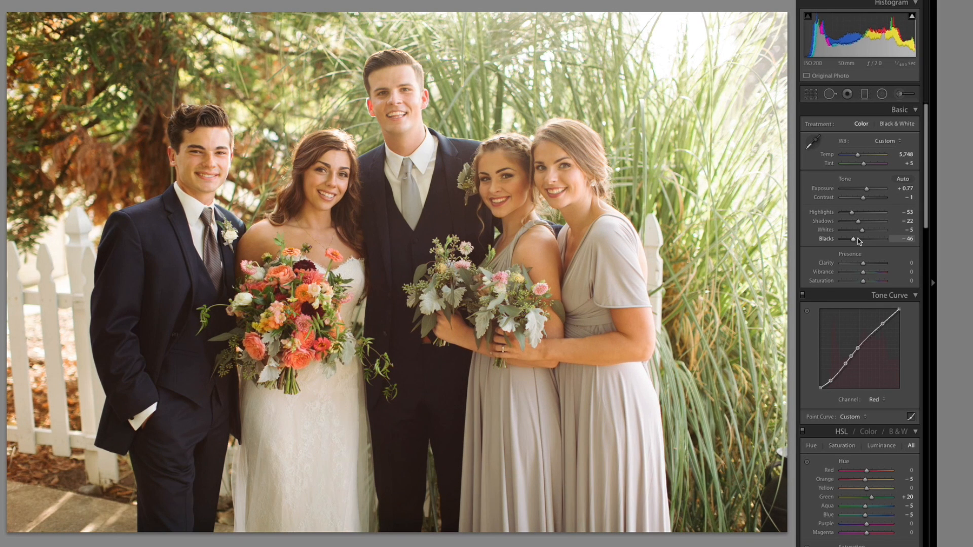
key(Up)
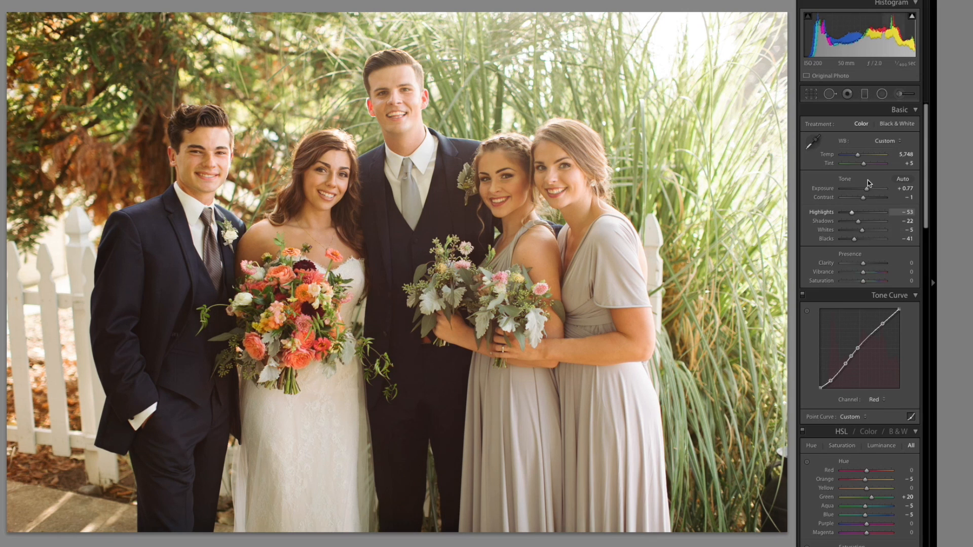
key(Down)
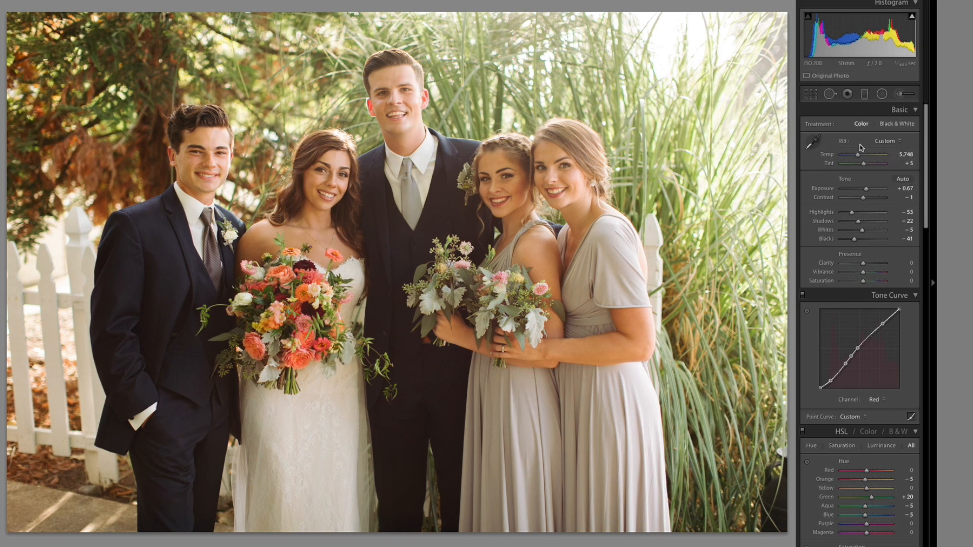
Warm the photo's temperature to 5,898 and compare the edit with its before version.
key(Up)
key(Up)
key(Up)
key(backslash)
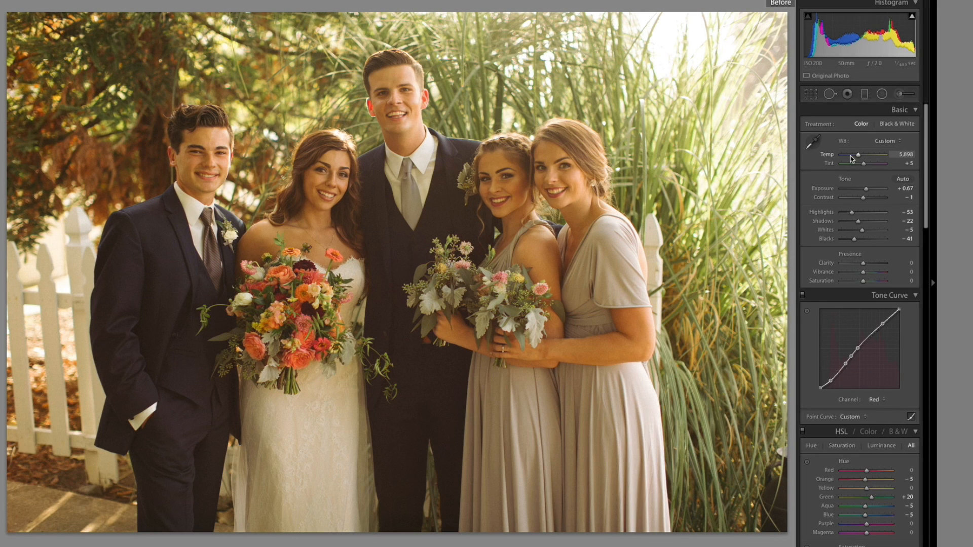
key(backslash)
key(backslash)
key(backslash)
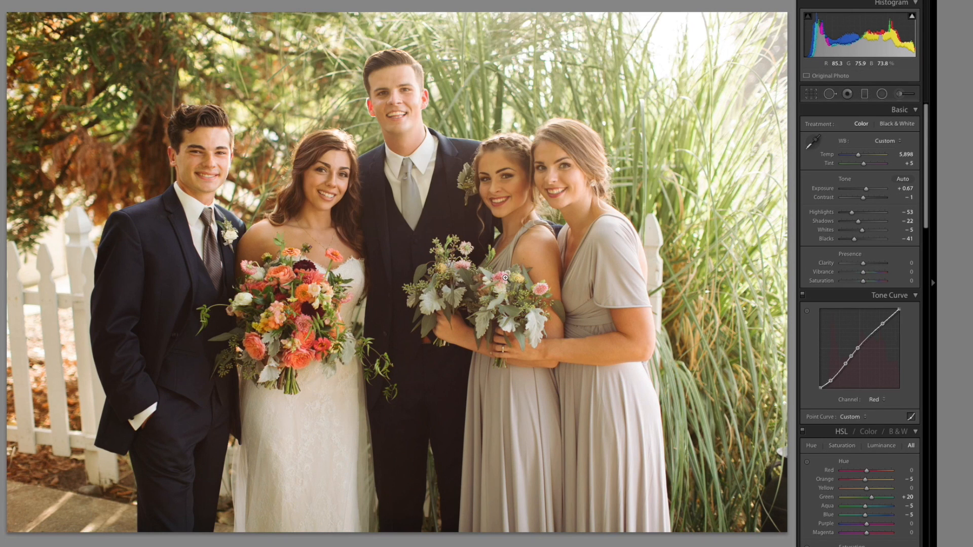
Apply the previous photo's settings to the next four-person photo with exposure +0.75 and blacks -15, and collapse the Tone Curve section.
key(Right)
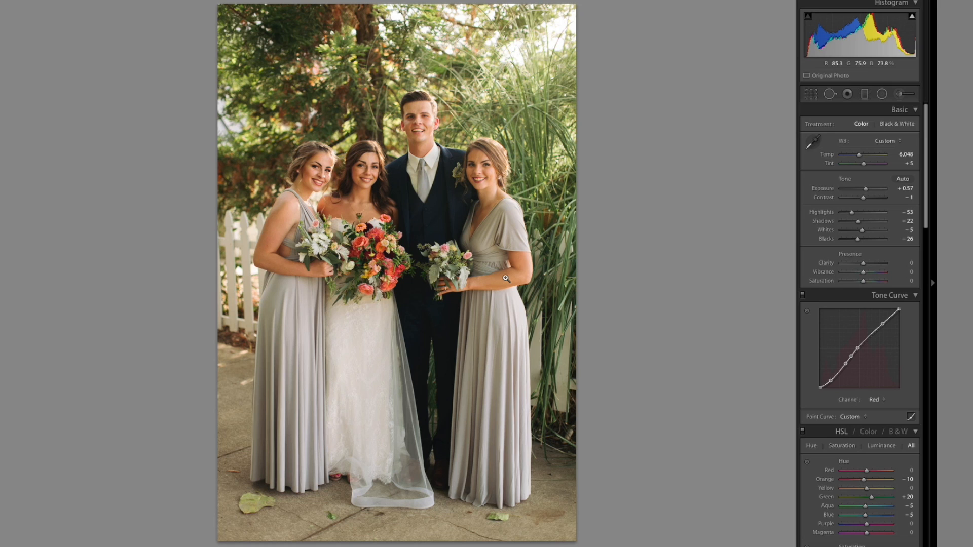
key(ctrl+shift+v)
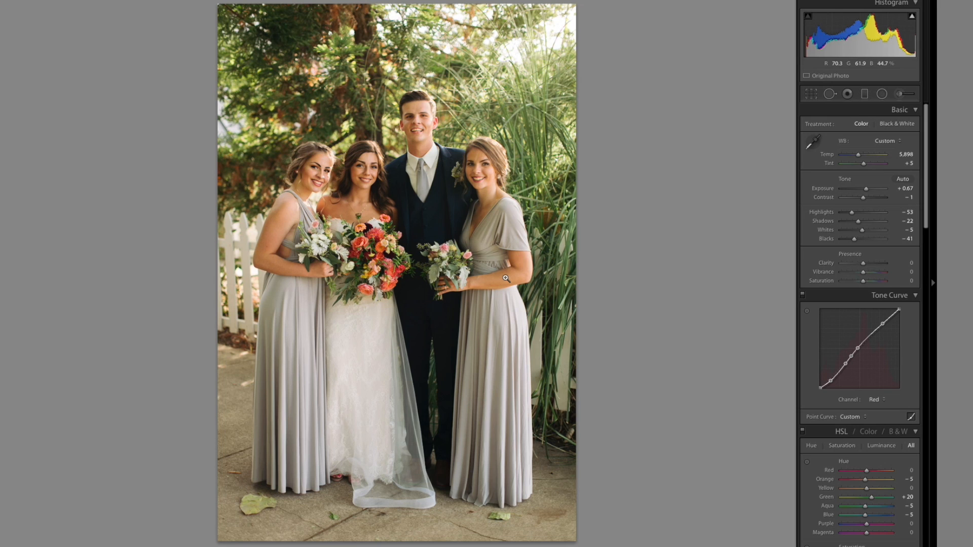
key(equal)
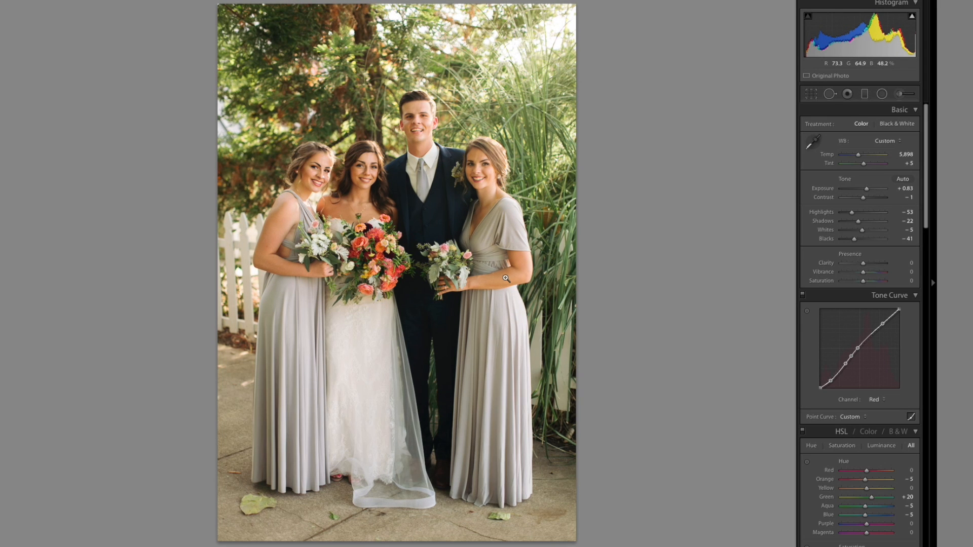
key(minus)
drag(855, 239, 862, 242)
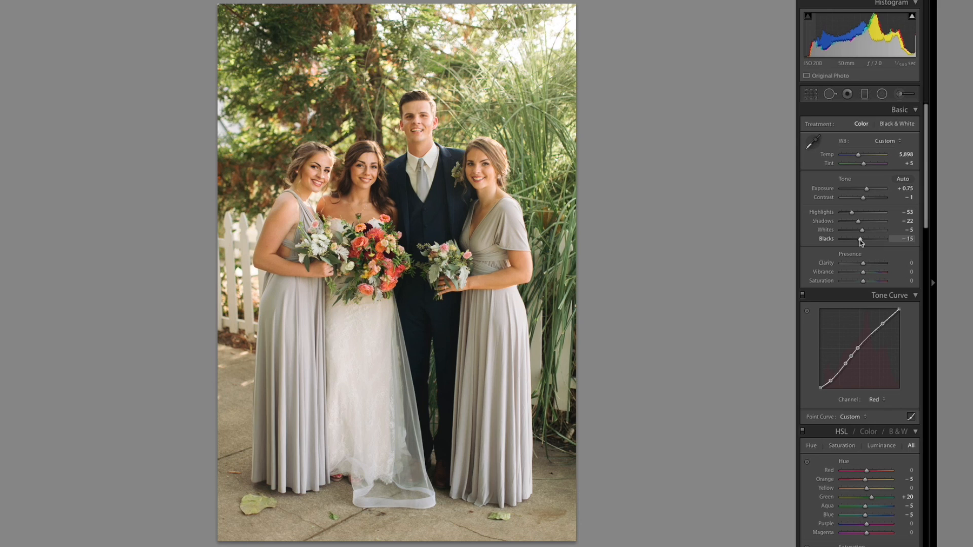
click(888, 294)
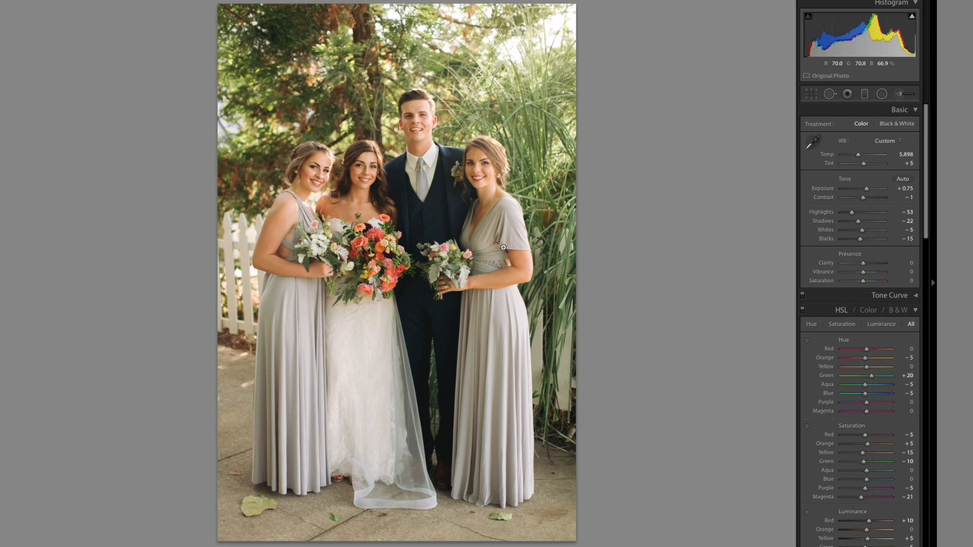
Look through the horizontal five-person photos and compare their tone and colour with the edited four-person portrait.
key(Right)
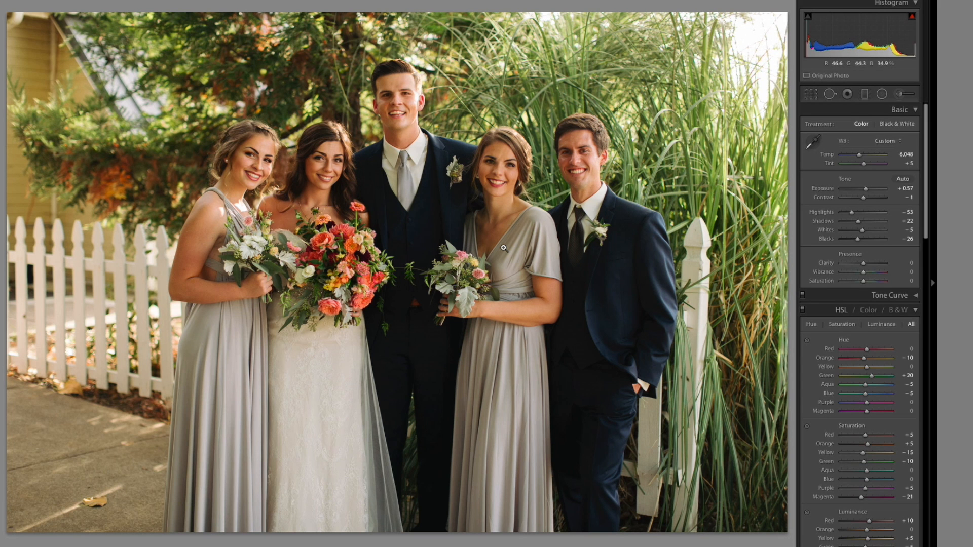
key(Right)
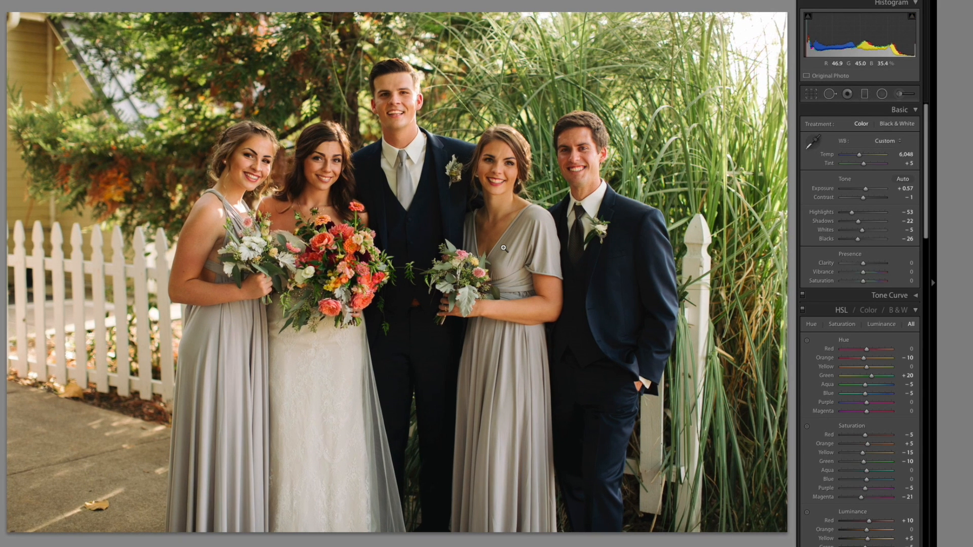
key(Right)
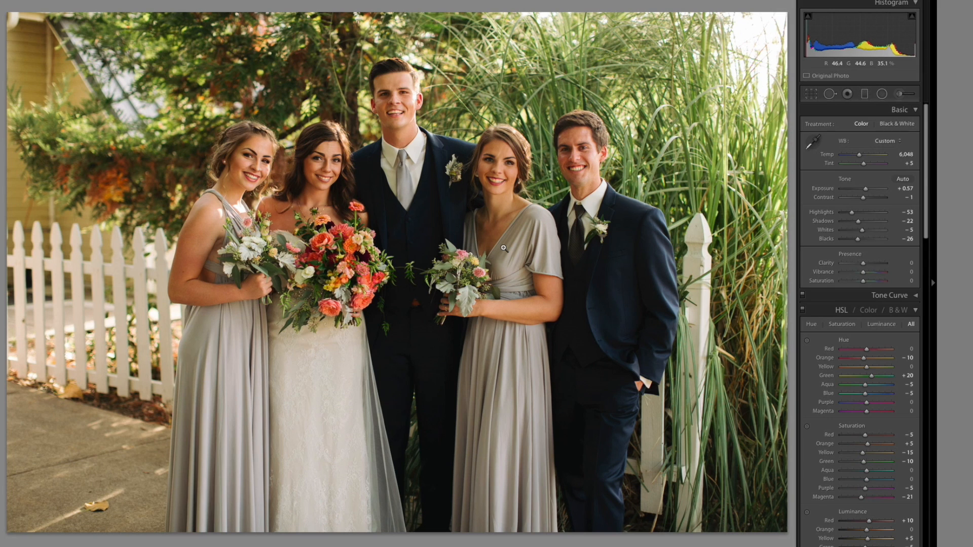
key(Right)
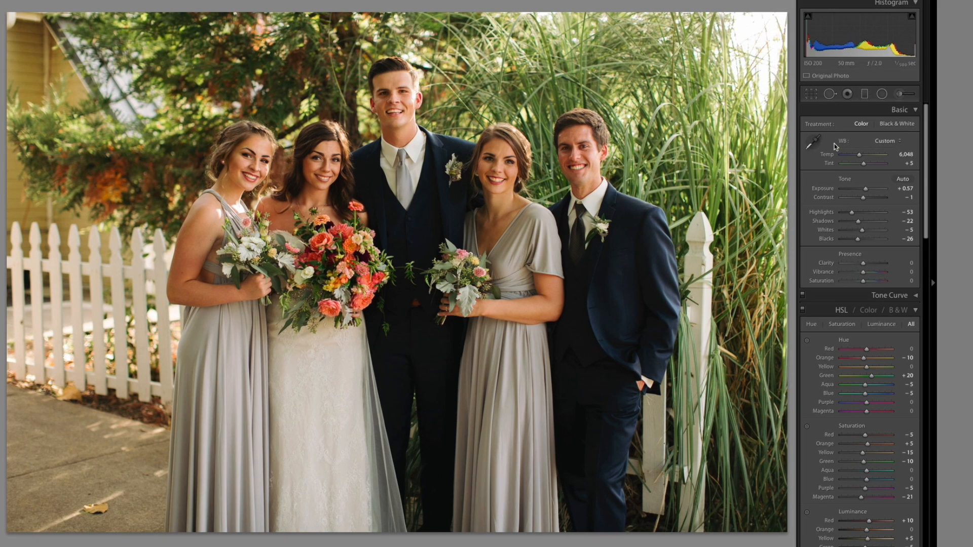
key(Right)
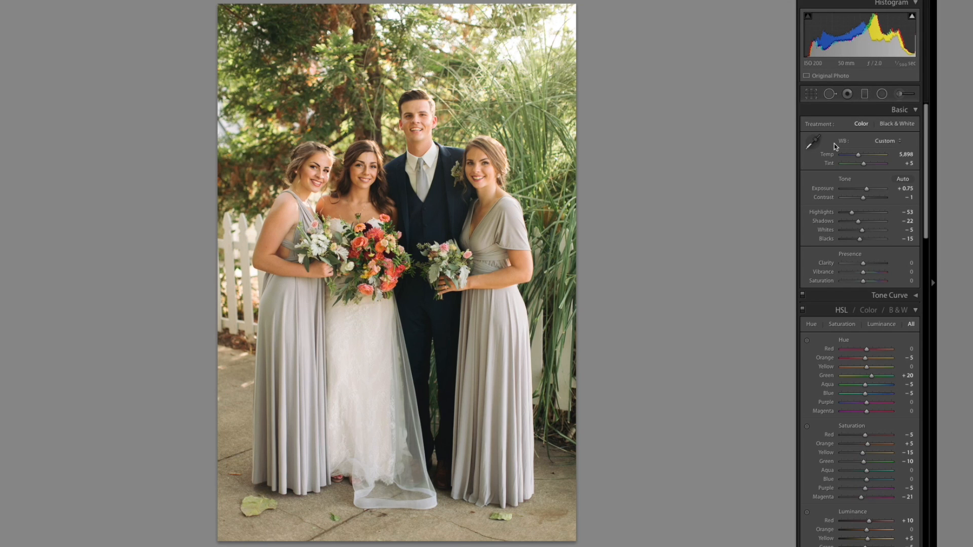
key(Right)
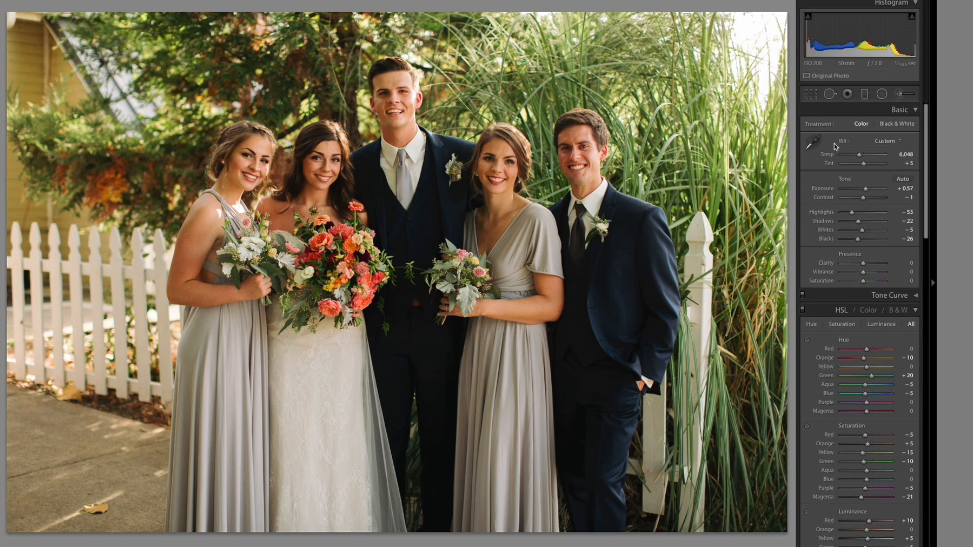
Compare the horizontal five-person photos, give the last one the copied look with exposure +0.83, and reset its blacks to 0.
key(Left)
key(Right)
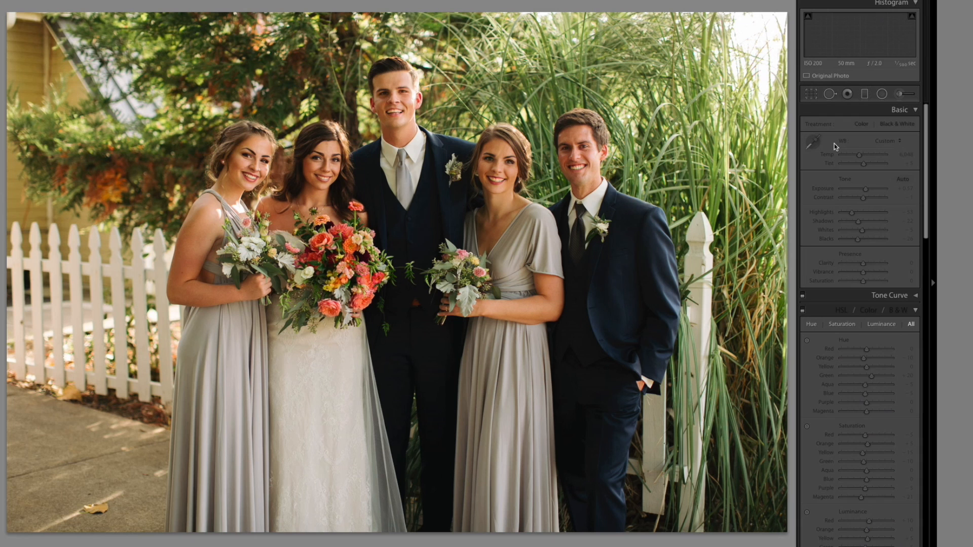
key(Right)
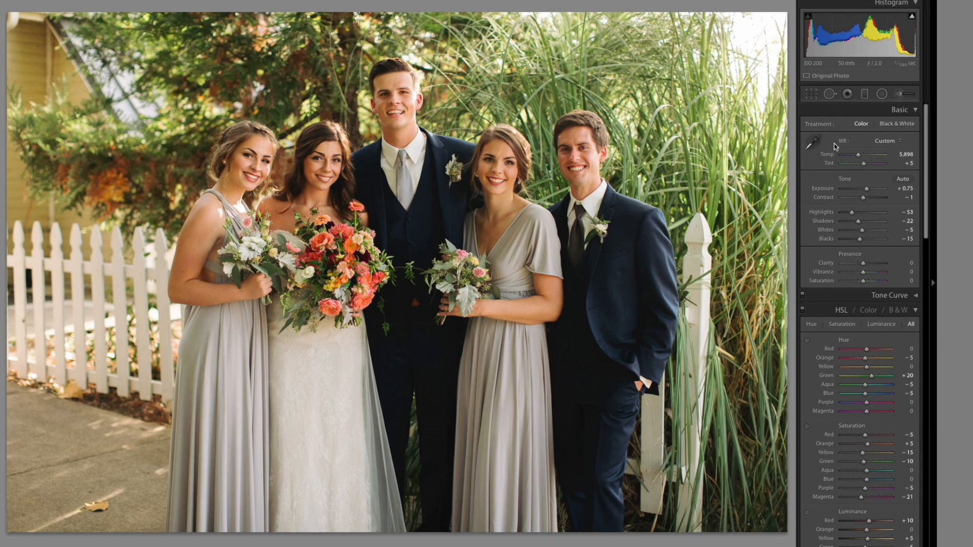
key(Right)
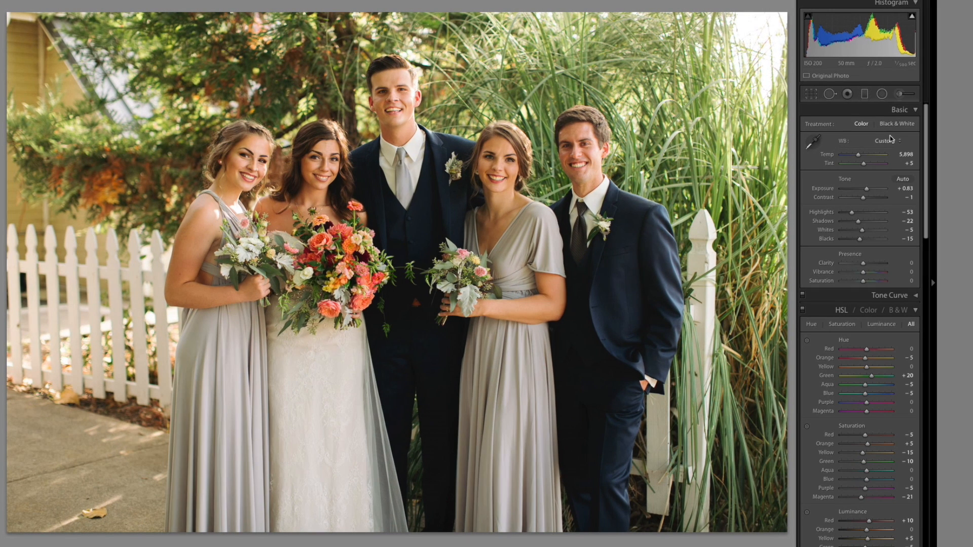
drag(859, 238, 866, 242)
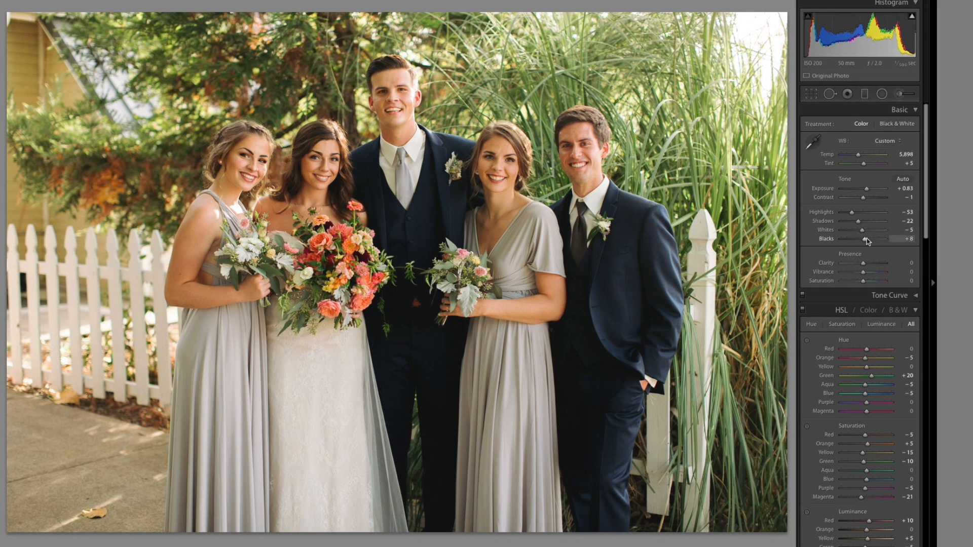
double_click(865, 240)
Add film grain with an amount of 37 to the five-person photo, judging it close up on the faces.
click(527, 106)
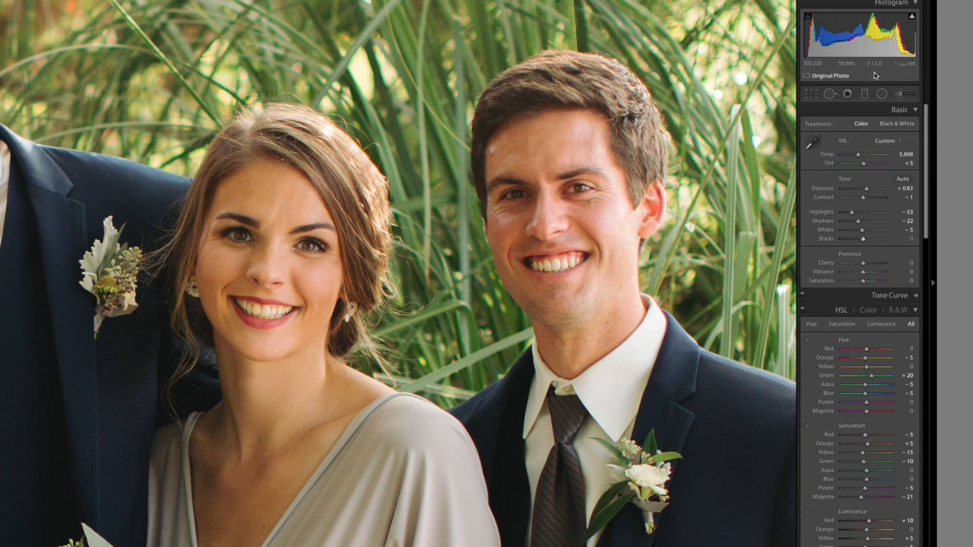
scroll(862, 254, down, 10)
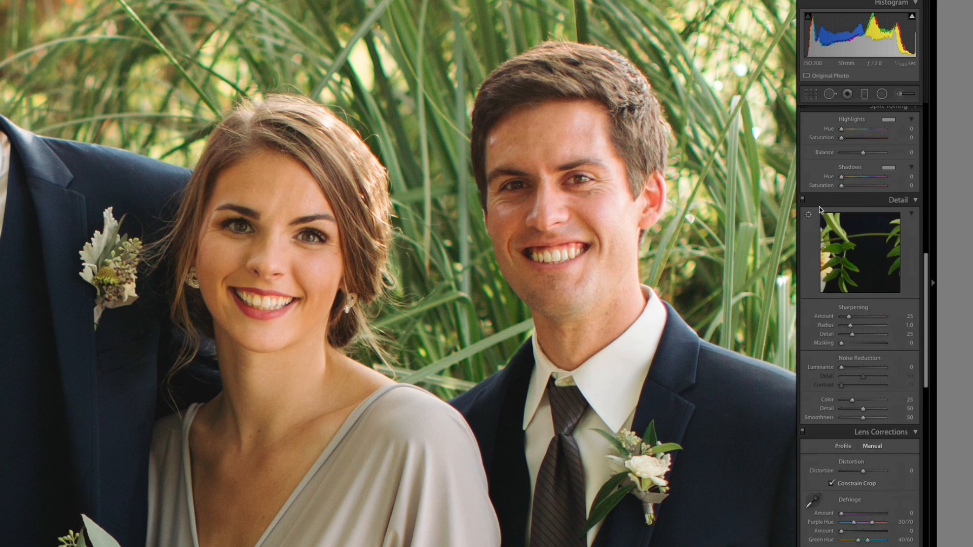
scroll(821, 211, down, 5)
click(849, 354)
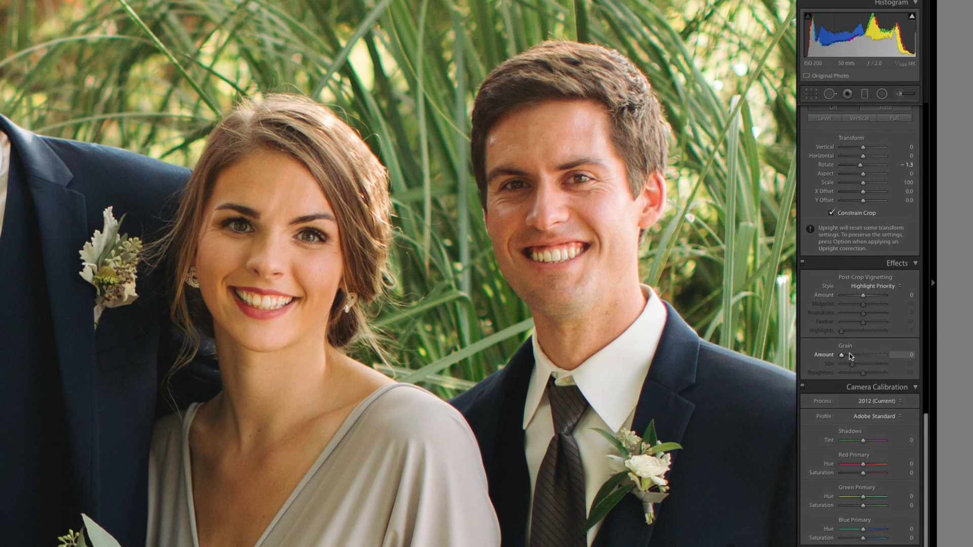
drag(849, 354, 858, 355)
click(714, 337)
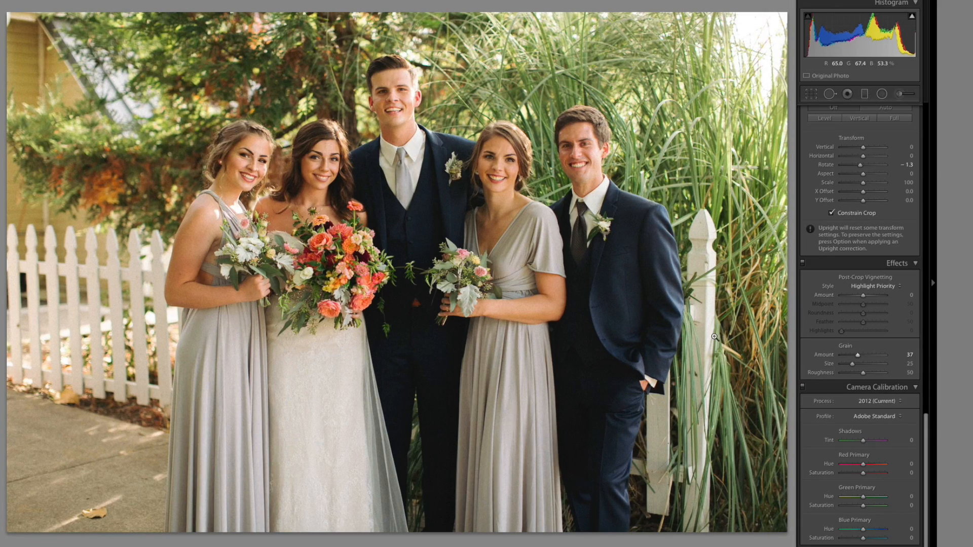
Copy the five-person photo's develop settings and paste them onto the next portrait of the groom with the woman in the silver dress.
key(super+shift+c)
key(Return)
key(Right)
key(super+shift+v)
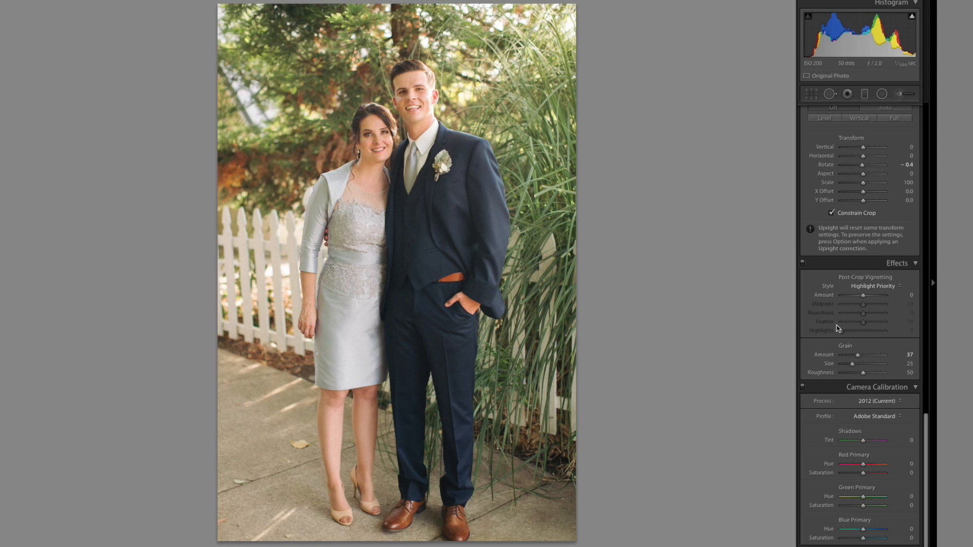
Lower the two-person portrait's exposure to +0.59 and deepen its blacks to -15.
scroll(835, 337, up, 15)
key(minus)
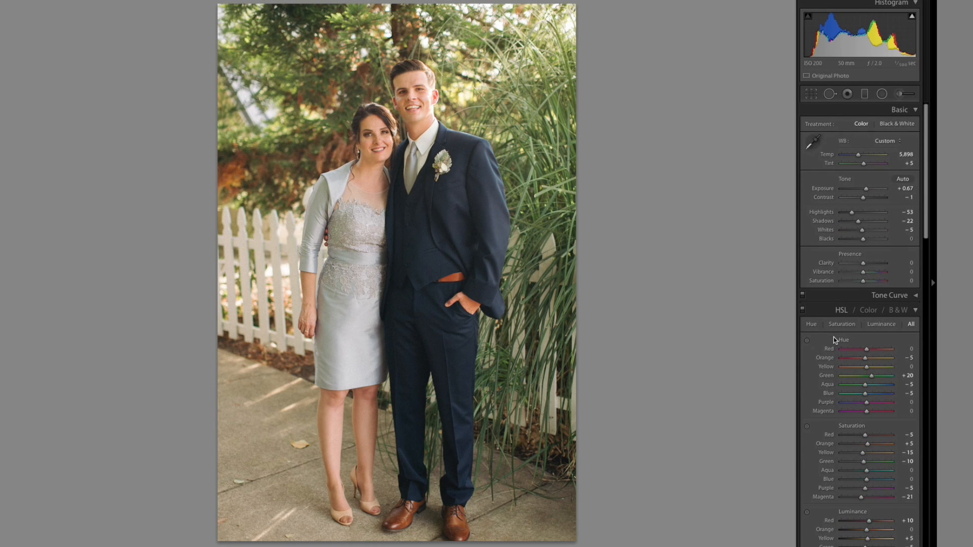
drag(864, 238, 860, 239)
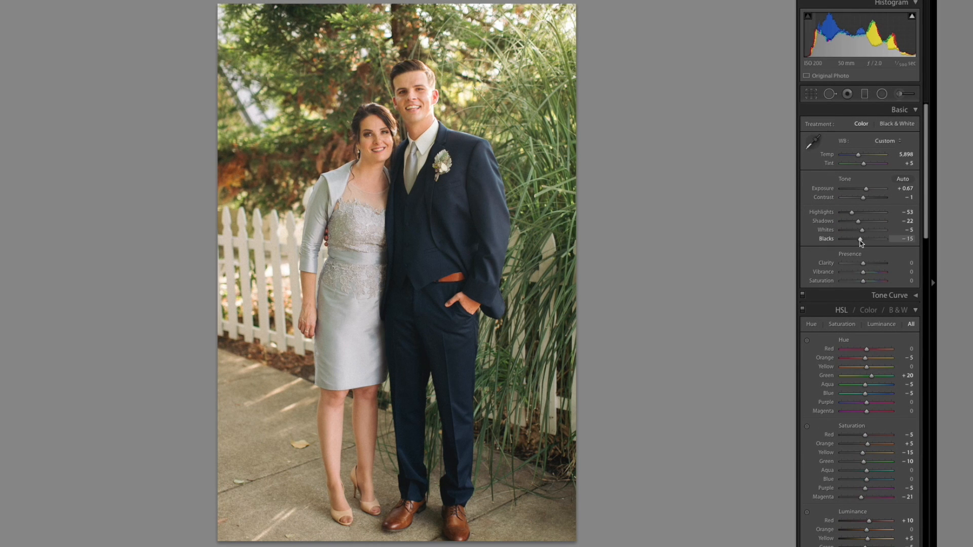
key(minus)
Select the edited two-person portrait with the run of photos after it and synchronize its settings, excluding Transform, Spot Removal and Crop.
mouse_move(564, 546)
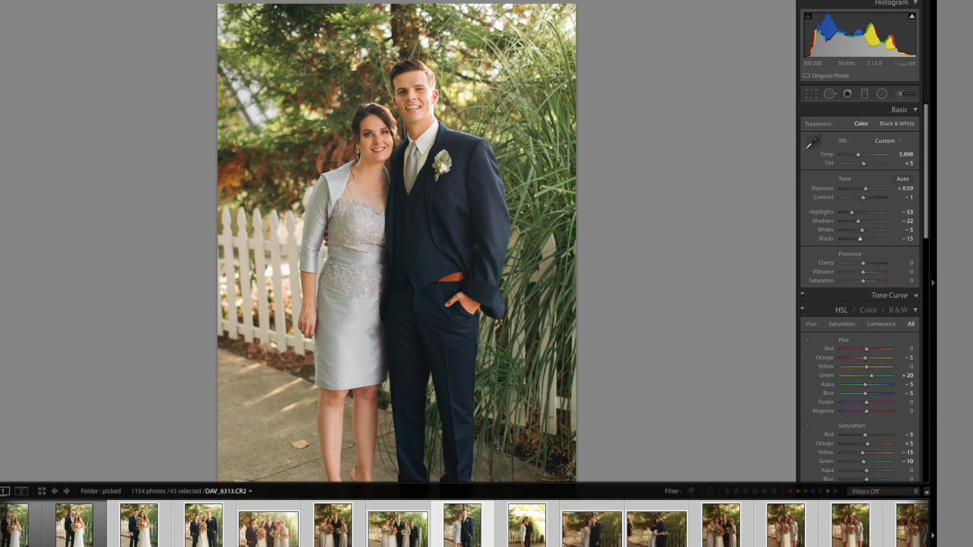
super+click(457, 537)
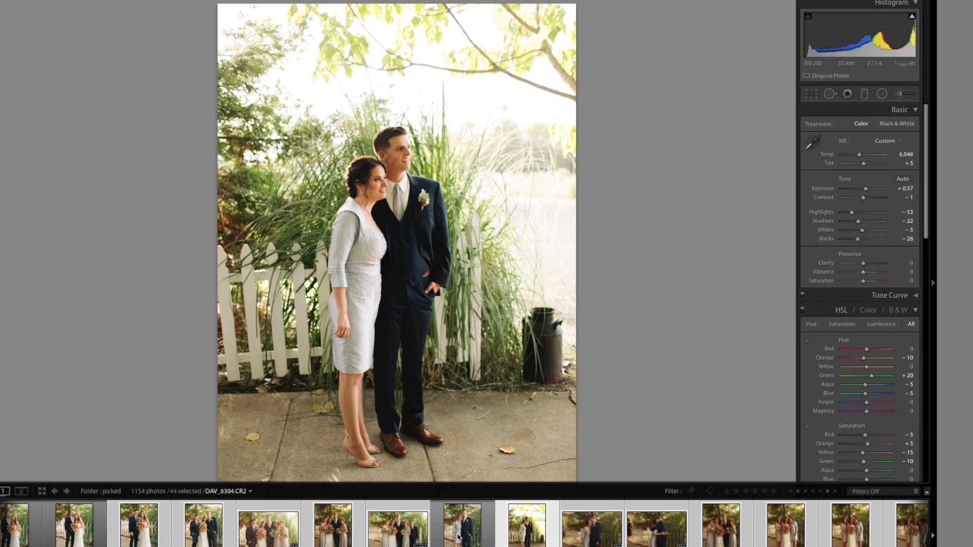
click(458, 536)
scroll(458, 535, right, 6)
scroll(458, 536, right, 10)
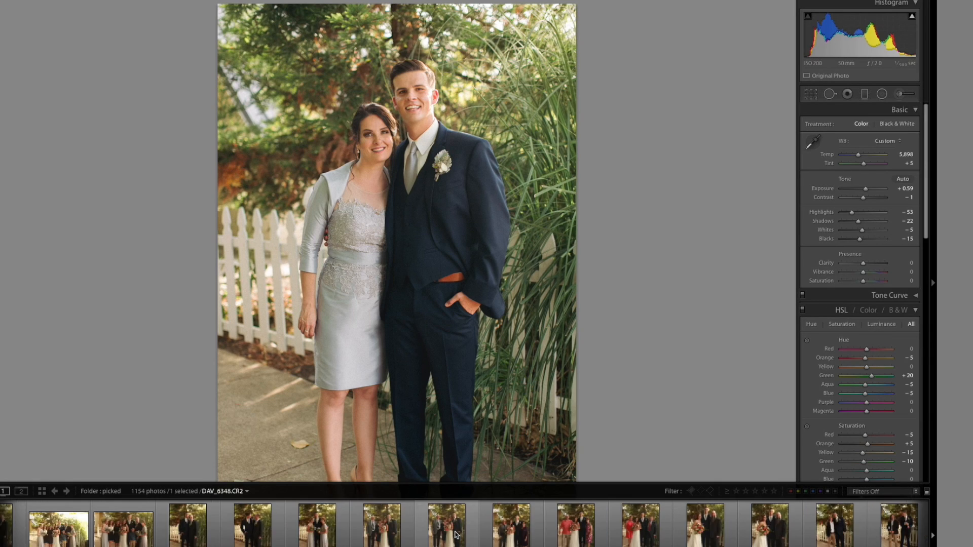
scroll(453, 534, right, 4)
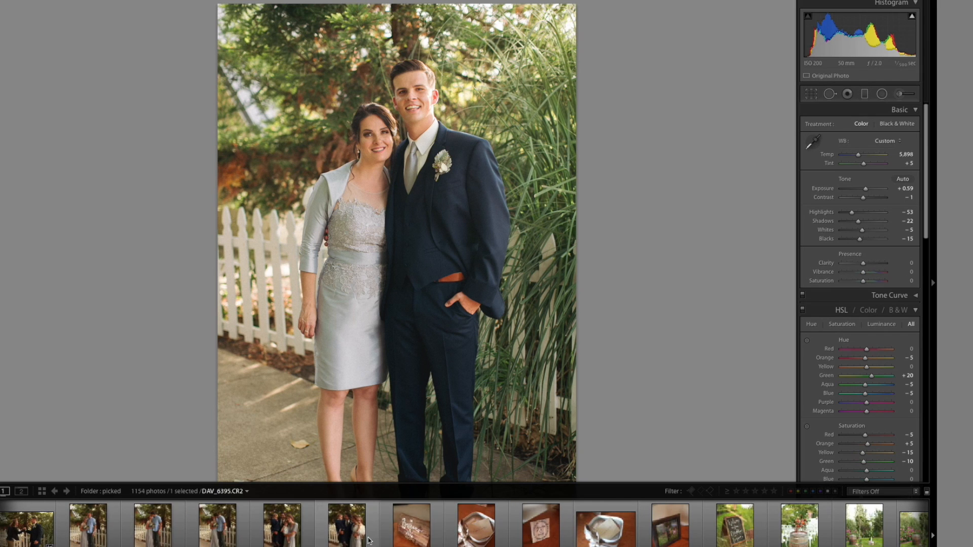
click(828, 545)
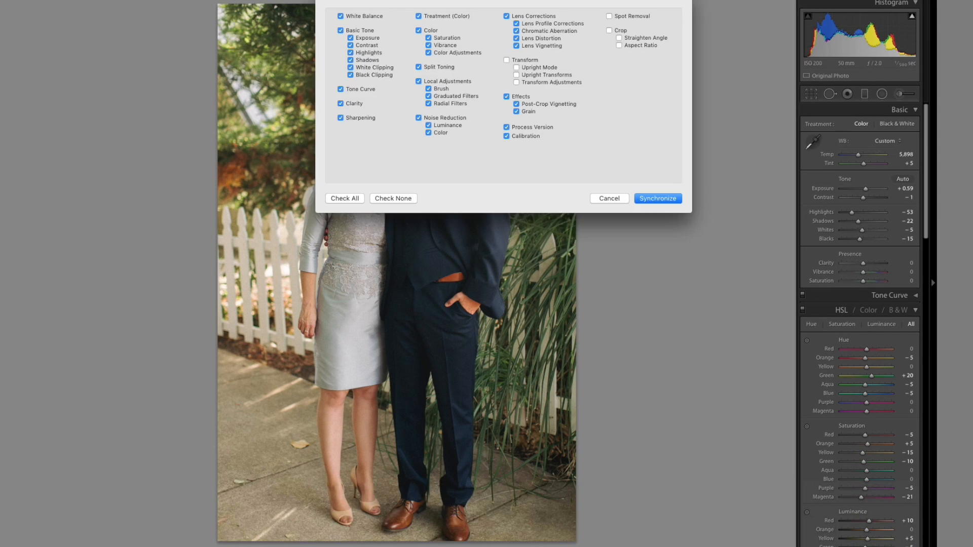
key(Return)
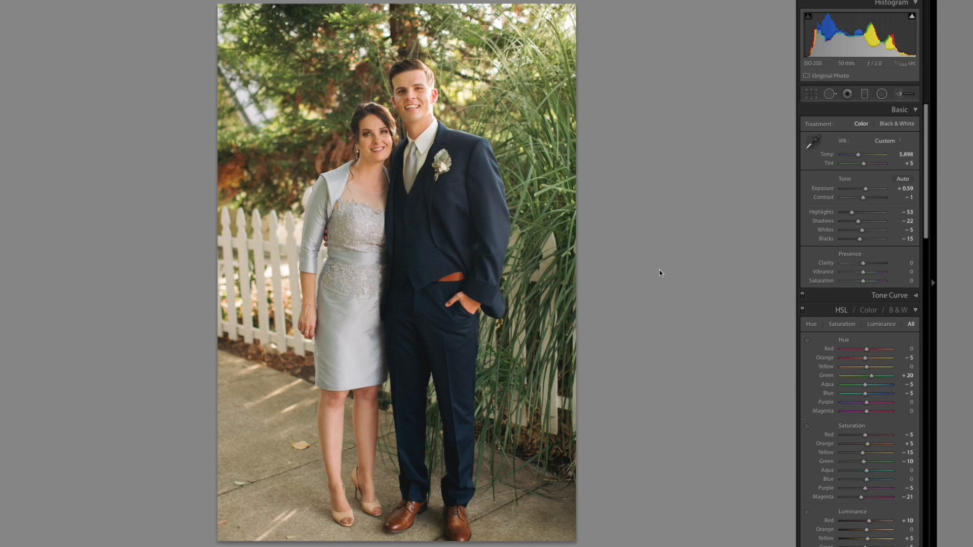
Review the synchronized photos, then set the temperature to 6,098 and blacks to -20 on the photo of the groom kissing the woman's forehead.
key(Right)
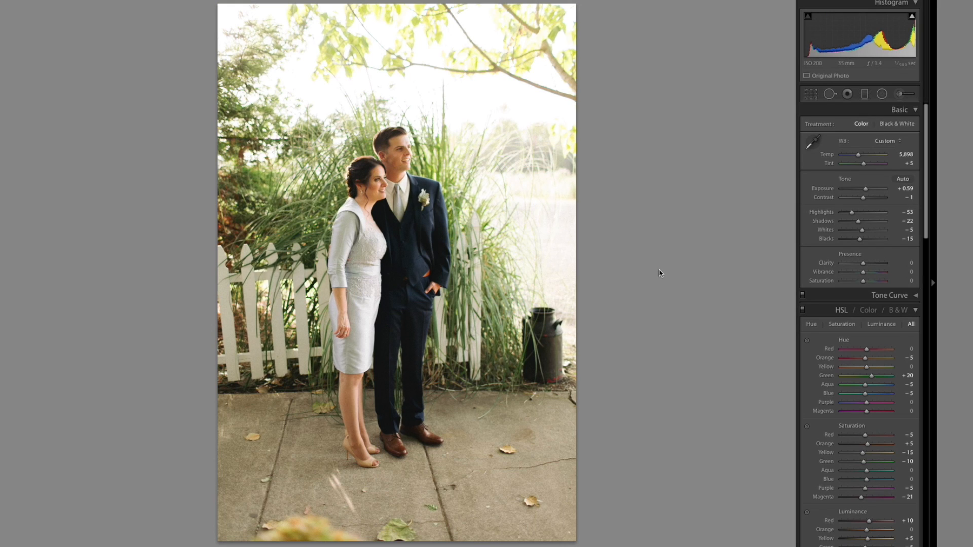
key(Right)
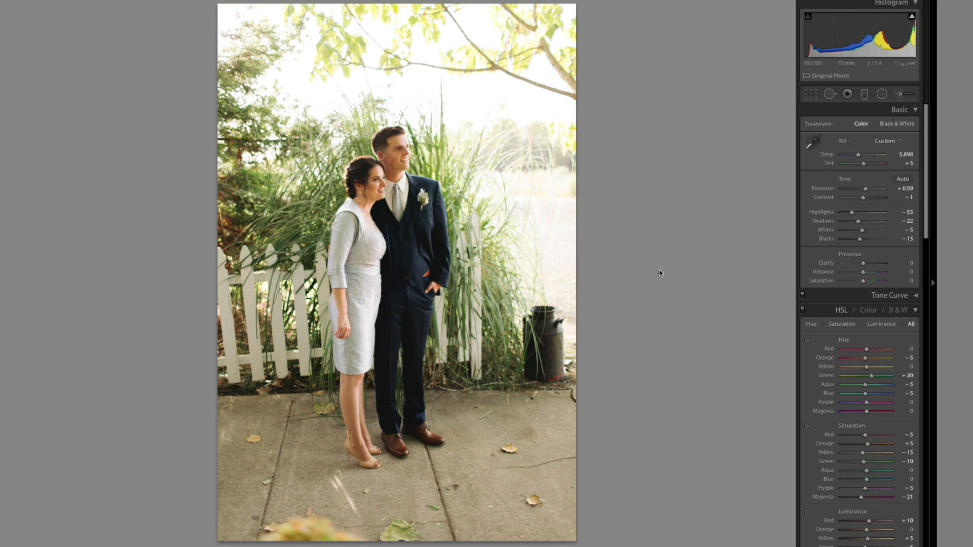
key(Right)
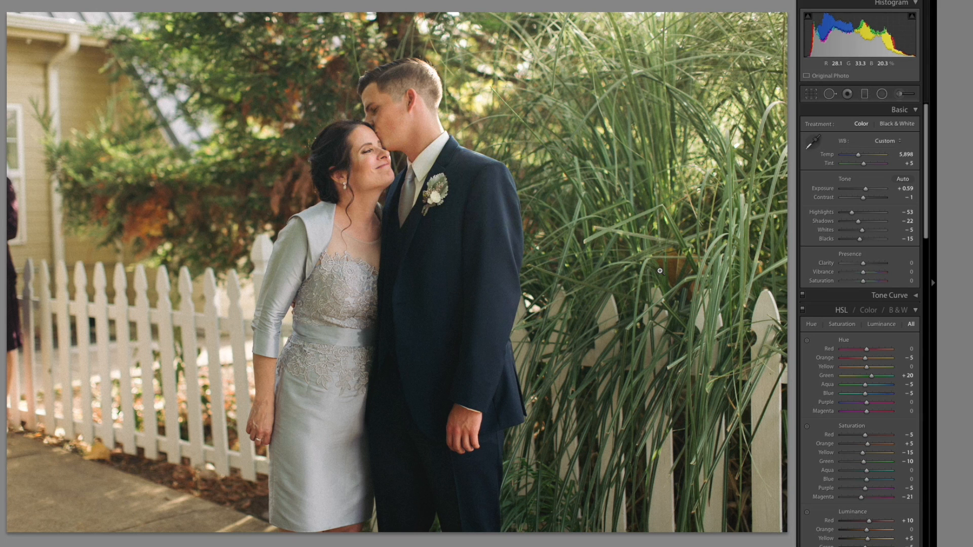
key(Right)
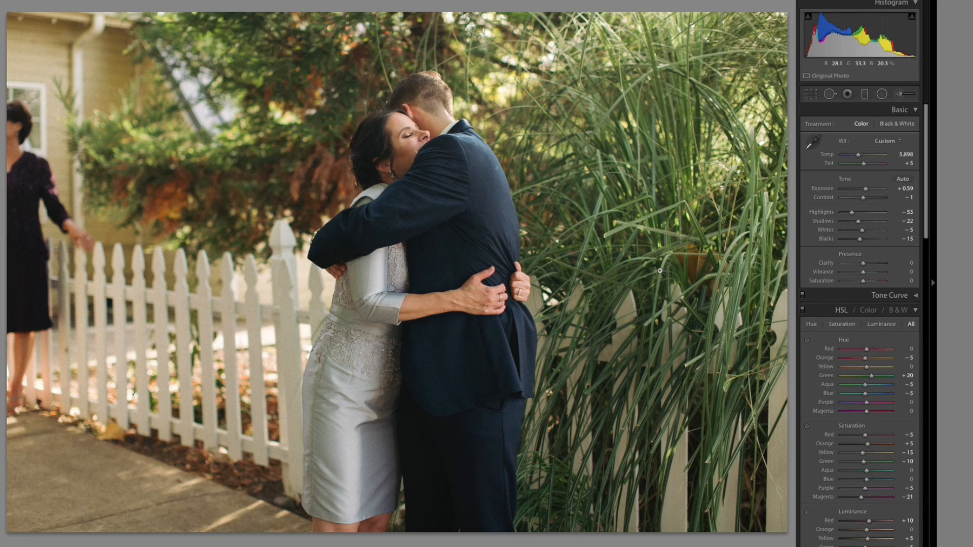
key(Left)
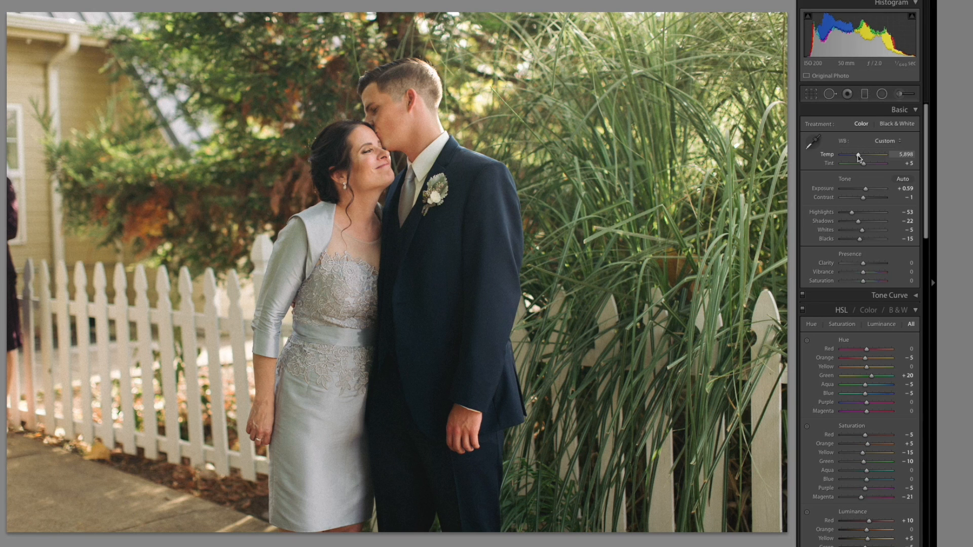
drag(858, 157, 863, 158)
drag(865, 237, 865, 239)
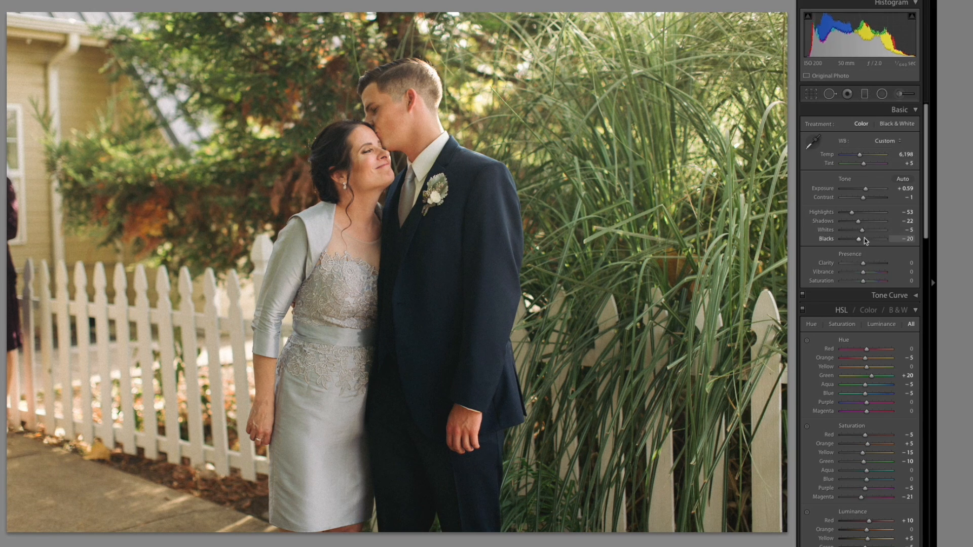
key(Down)
key(Down)
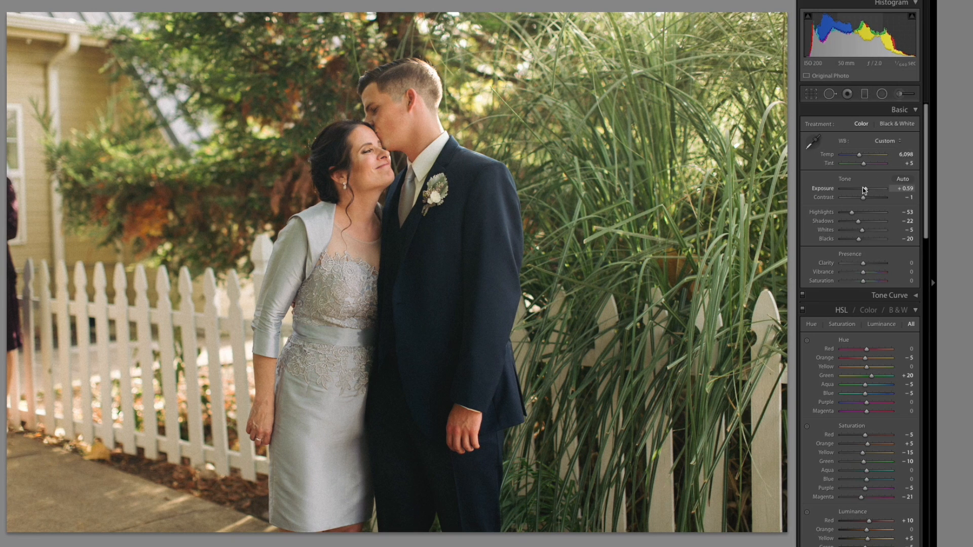
Lift the blacks to +6 and the shadows to +5 on the vertical five-person portrait with the bride.
key(Right)
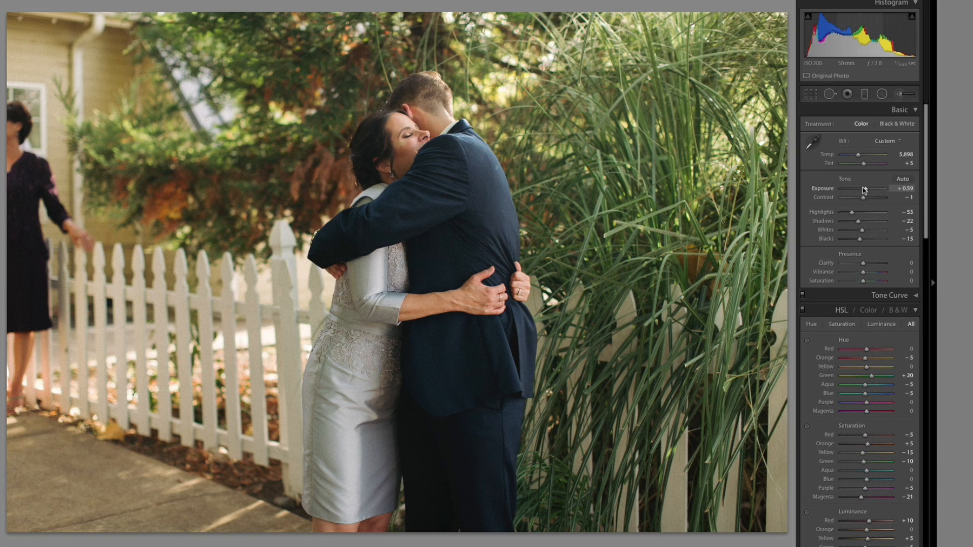
key(Right)
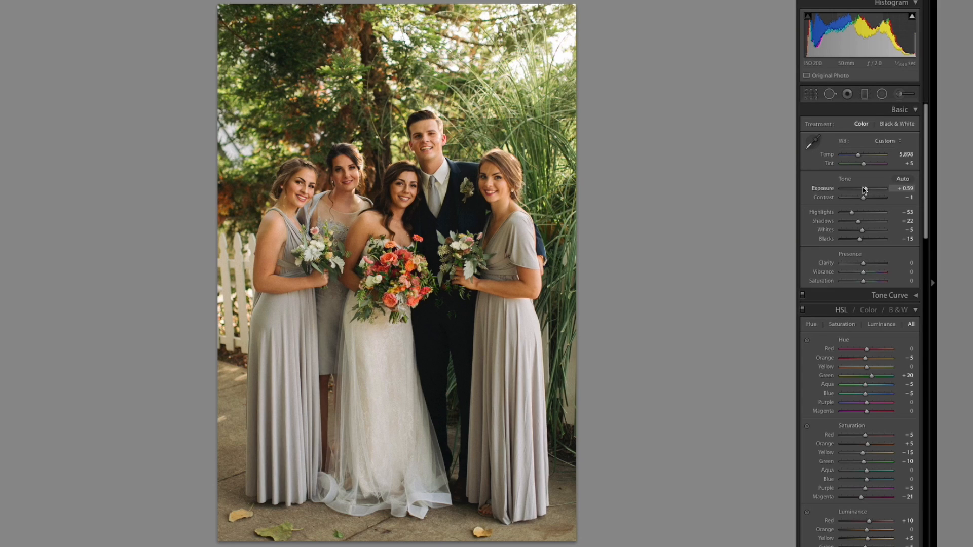
drag(862, 239, 865, 239)
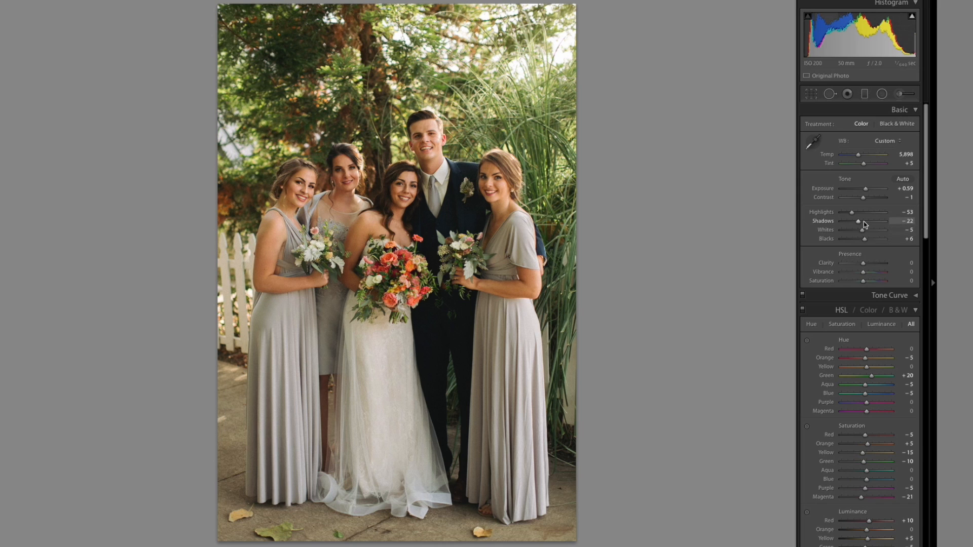
click(864, 221)
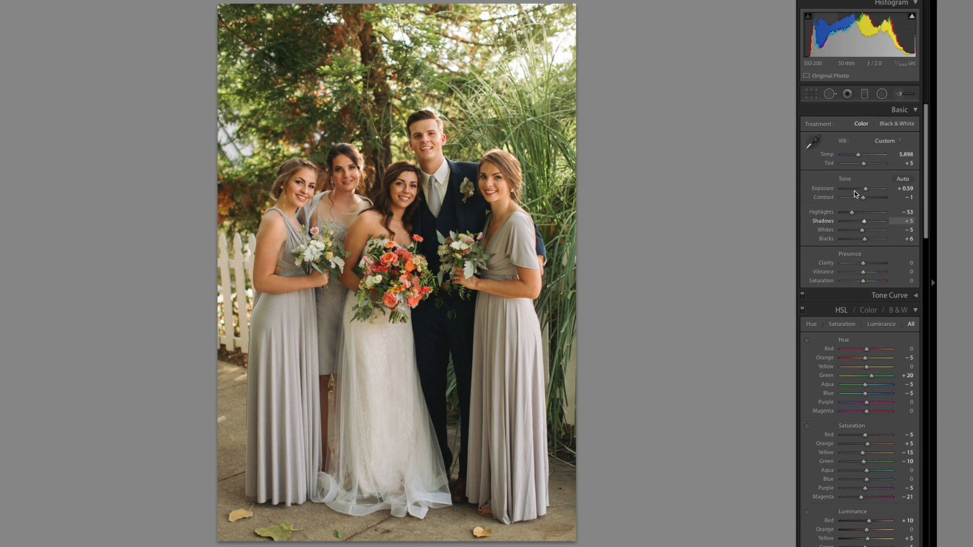
Cool the five-person portrait's temperature to 5,598 and raise its exposure to +0.69.
key(Down)
key(Down)
key(Down)
key(Down)
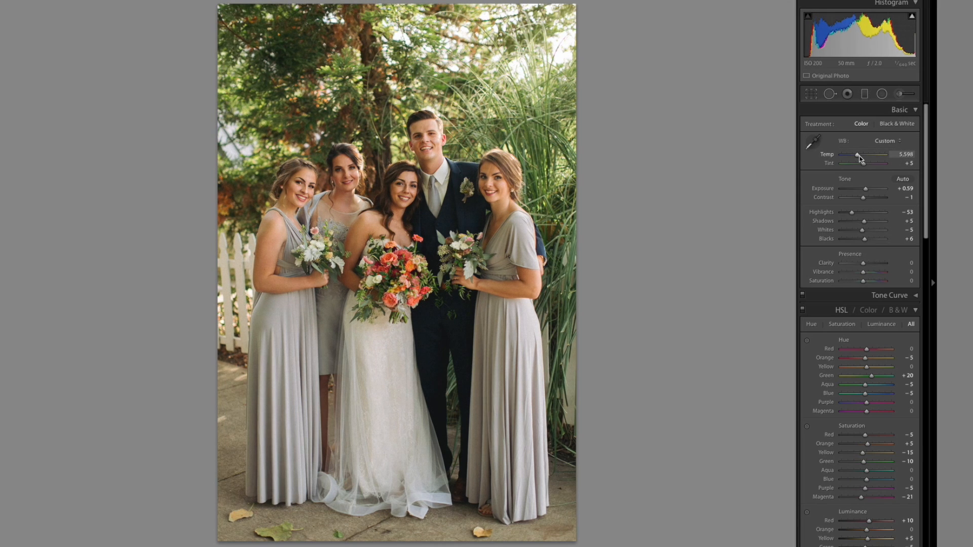
key(Down)
key(Up)
key(Up)
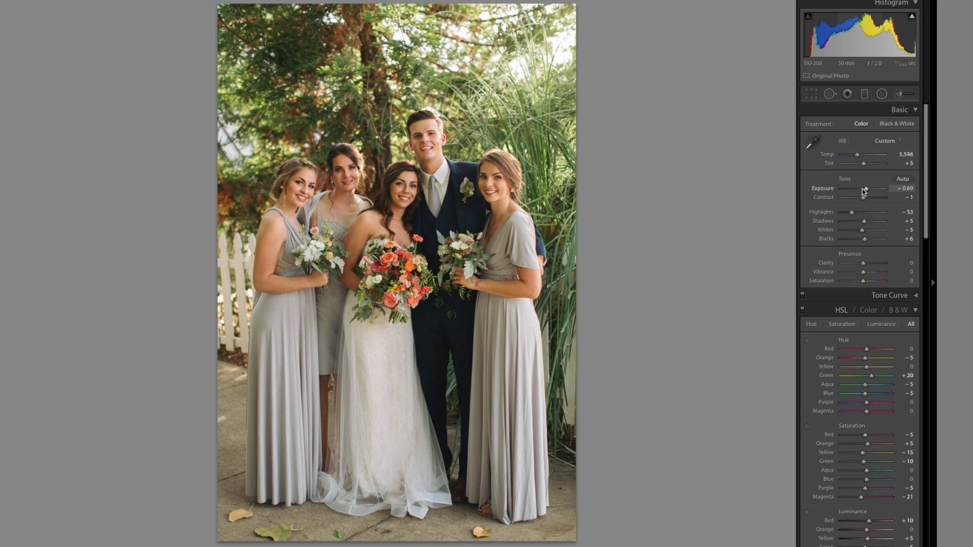
Copy the five-person portrait's develop settings and paste them onto the next photo of the bride with two women.
key(super+shift+c)
key(Return)
key(Right)
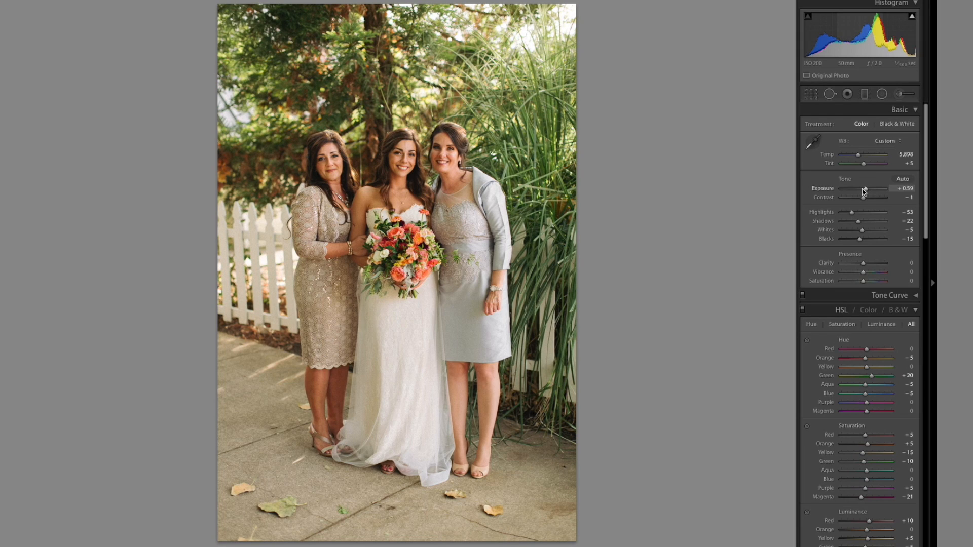
key(super+shift+v)
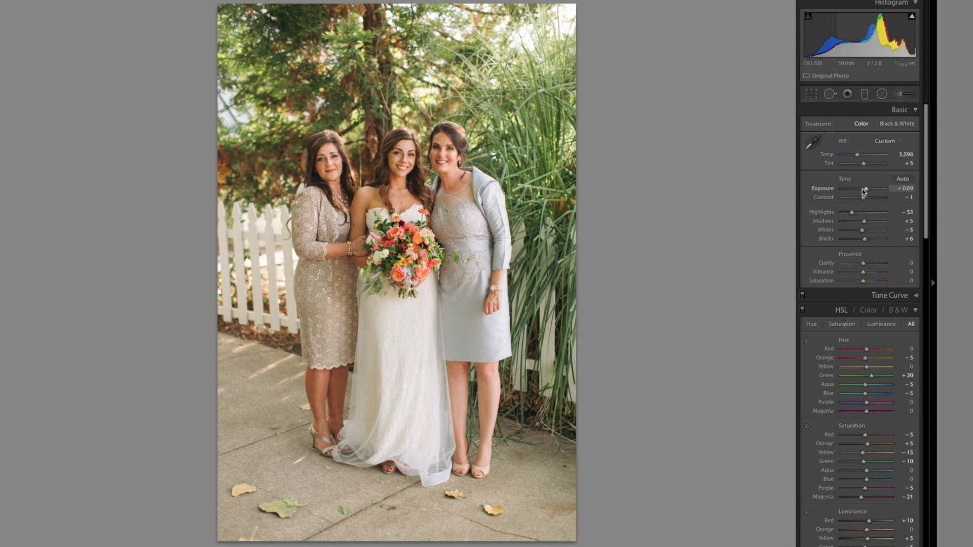
Set the three-woman photo's exposure to +0.43 and orange hue to 0, and carry these settings over to the next similar photo.
key(Down)
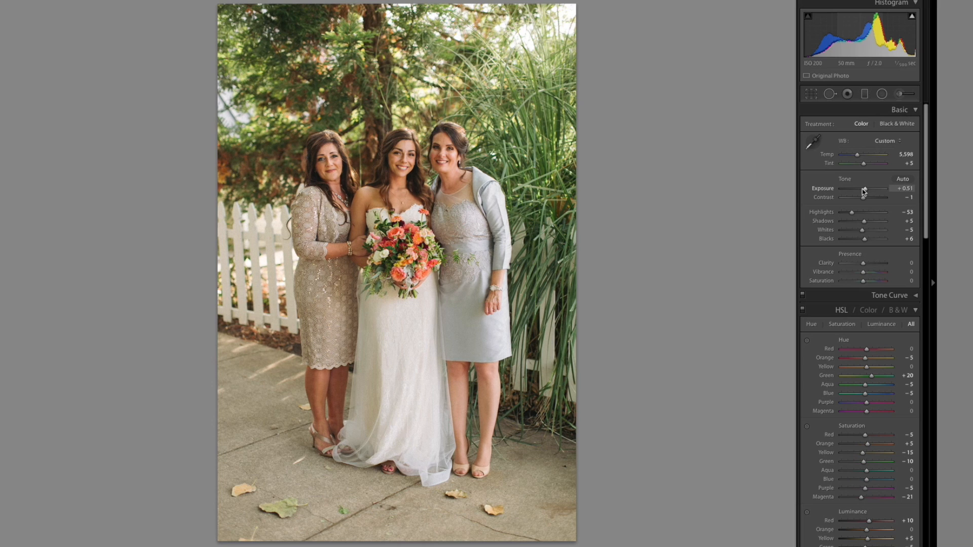
drag(864, 189, 864, 189)
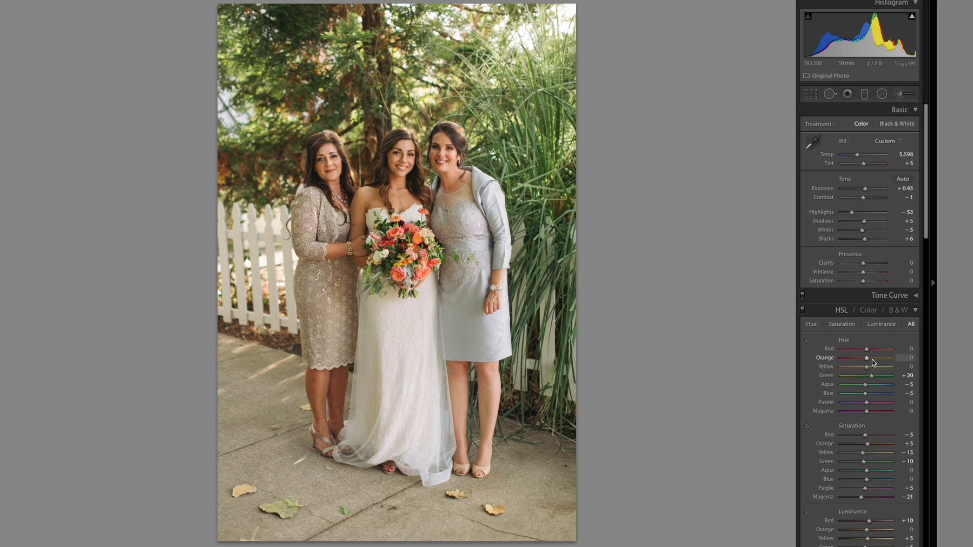
key(Right)
key(Right)
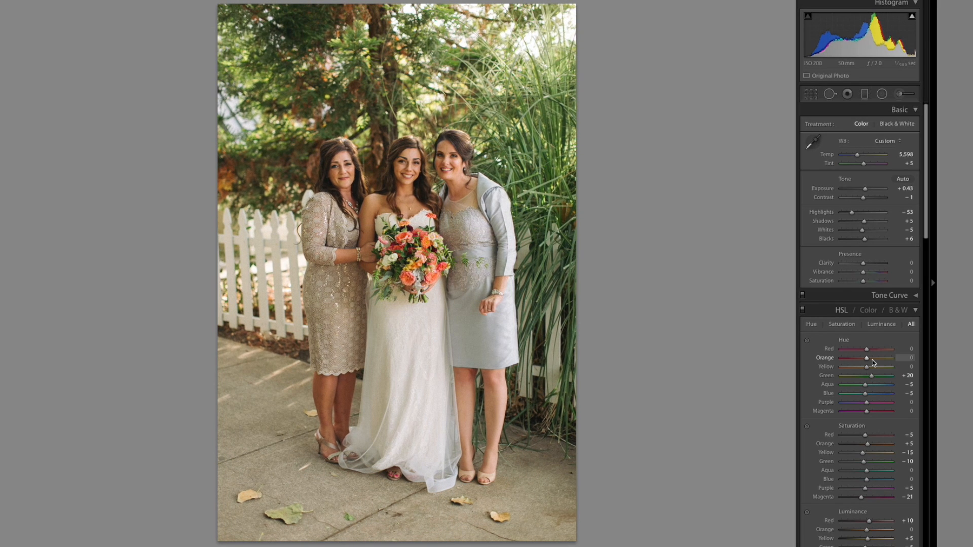
Raise the three-woman photo's exposure to +0.51 and carry its develop settings over to the next photo, where both women look at the bride.
key(equal)
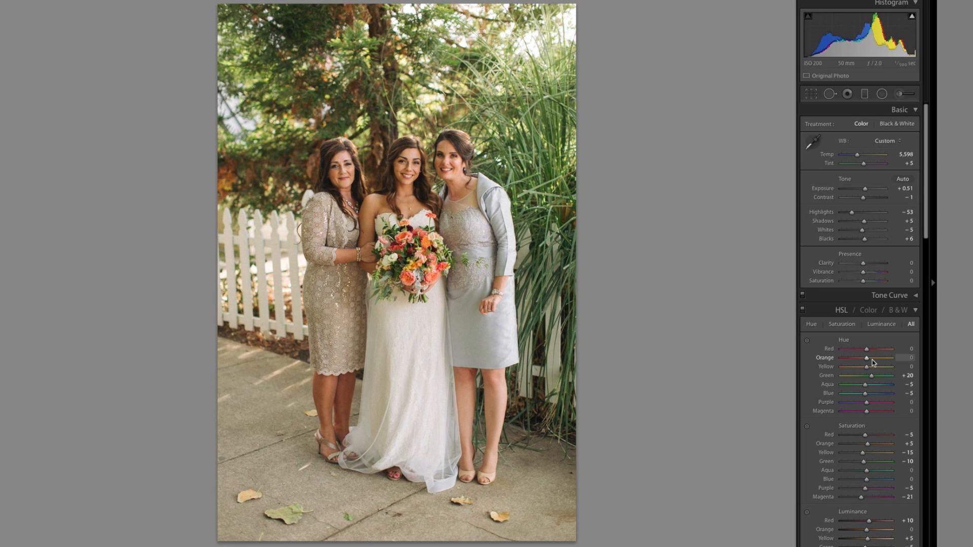
key(ctrl+shift+s)
key(Return)
key(Right)
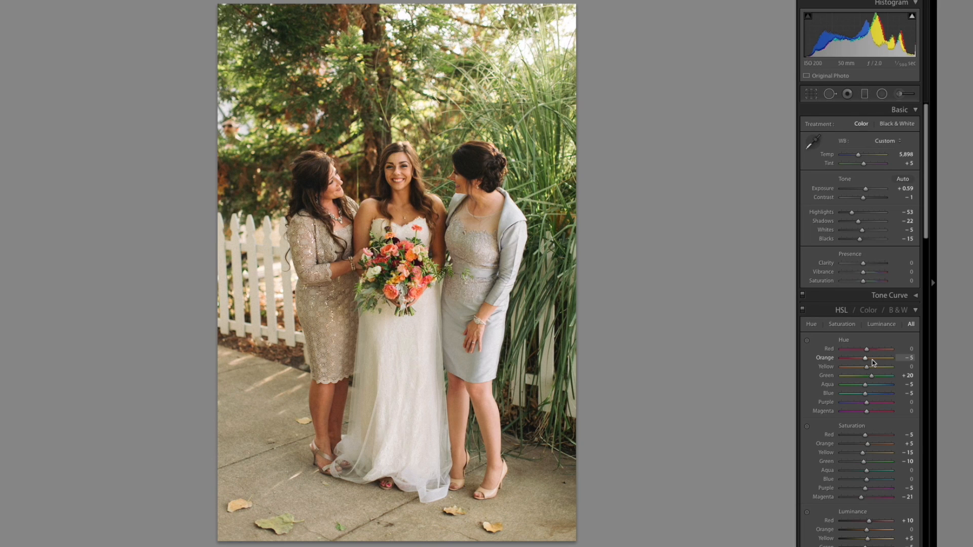
key(Left)
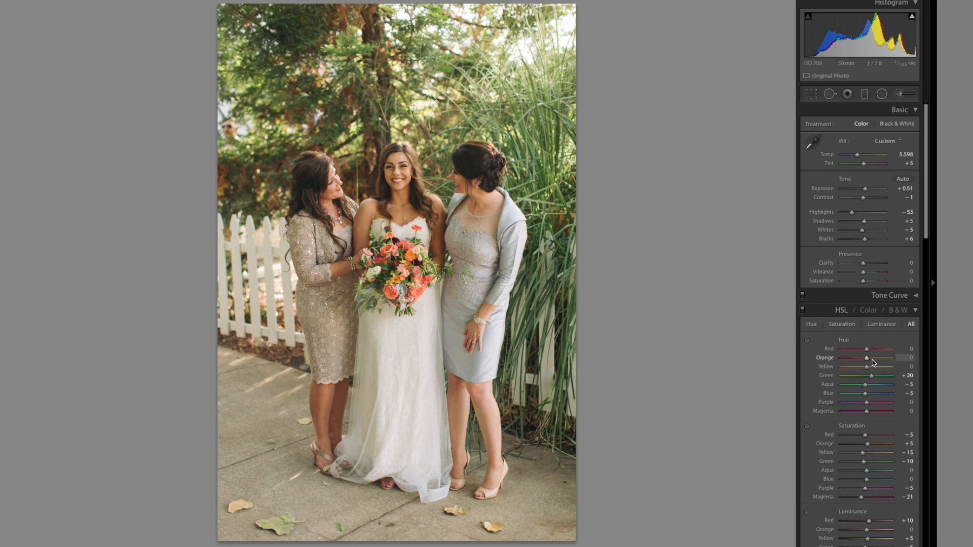
Set shadows to -17, orange hue to -5 and orange saturation to +15 on the photo of the two women looking at the bride.
key(equal)
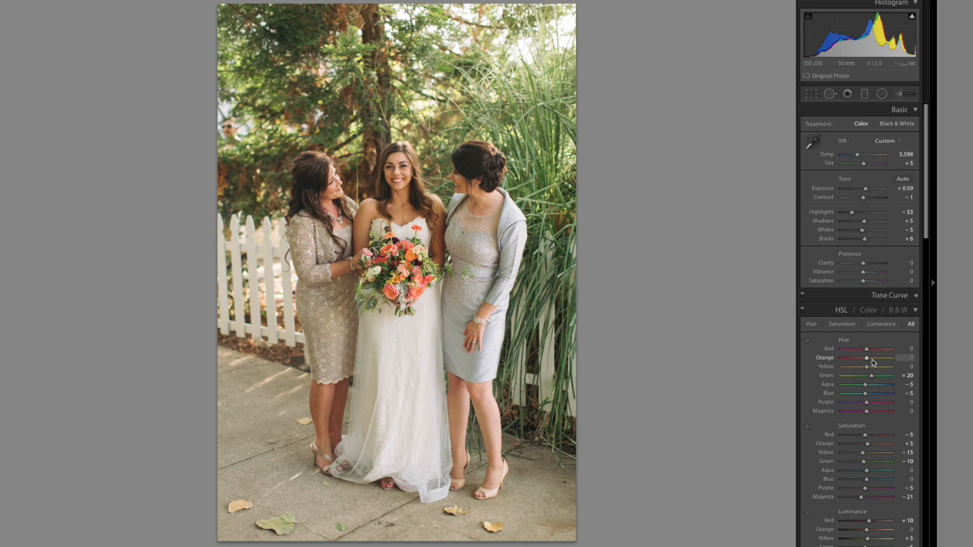
key(minus)
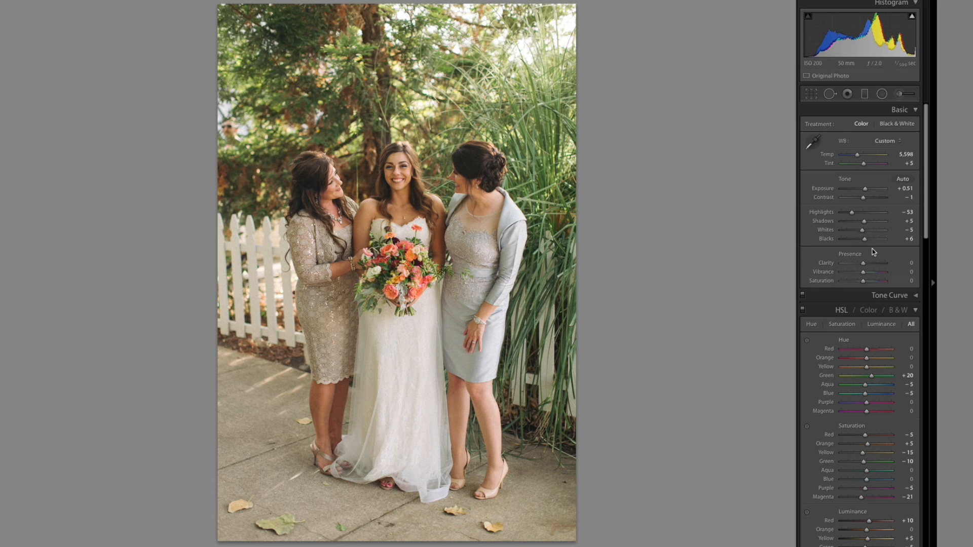
drag(864, 222, 860, 223)
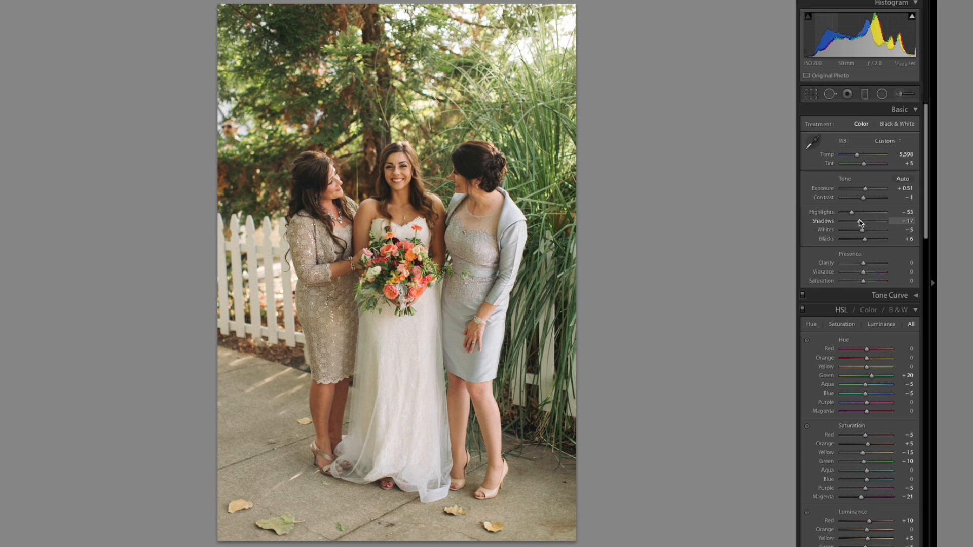
key(Down)
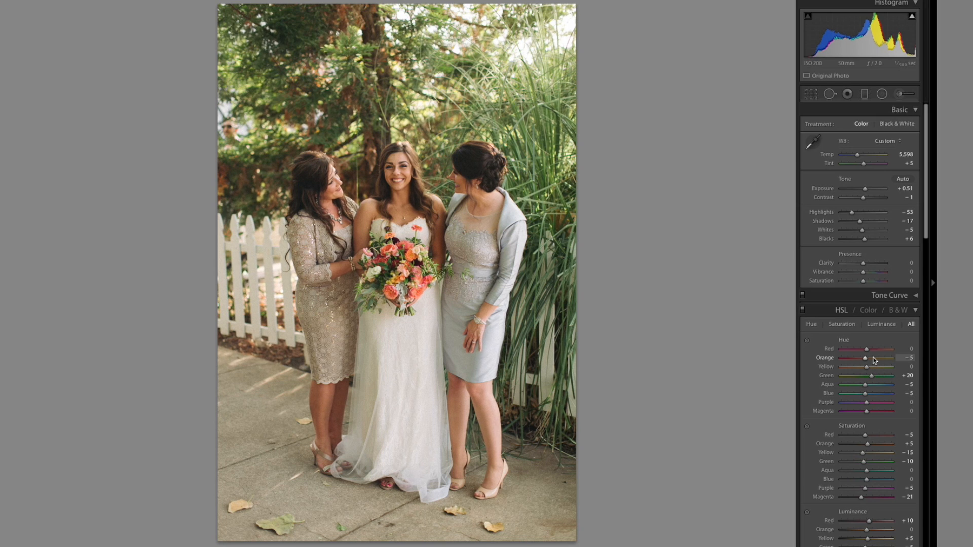
key(Up)
Copy these settings onto the wide photo of the bride with the woman in purple and set its exposure to +0.04.
key(ctrl+shift+c)
key(Return)
key(Right)
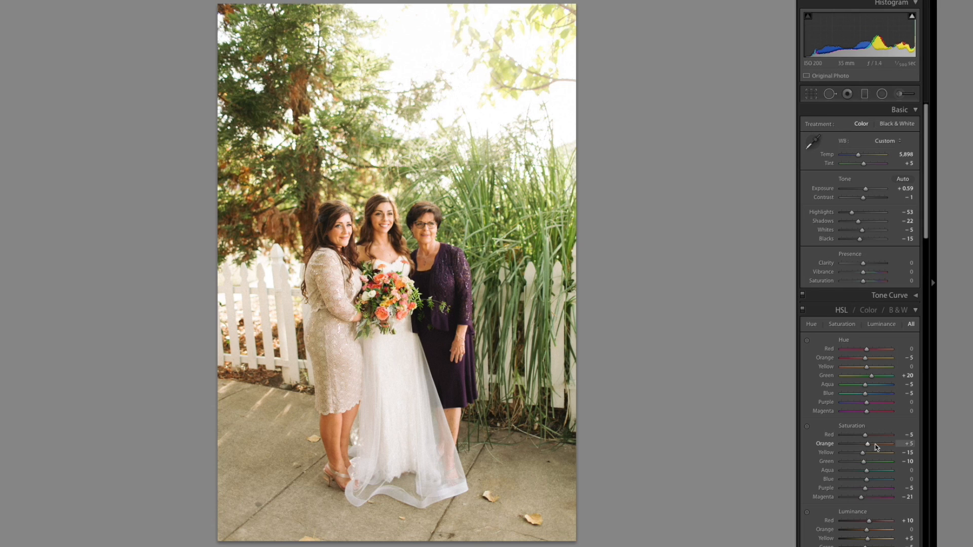
key(ctrl+shift+v)
key(minus)
key(minus)
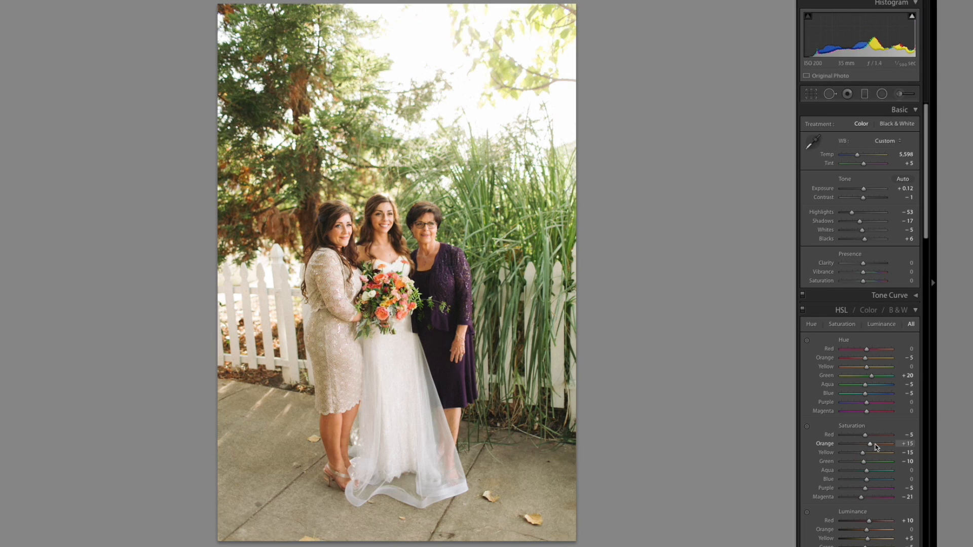
key(minus)
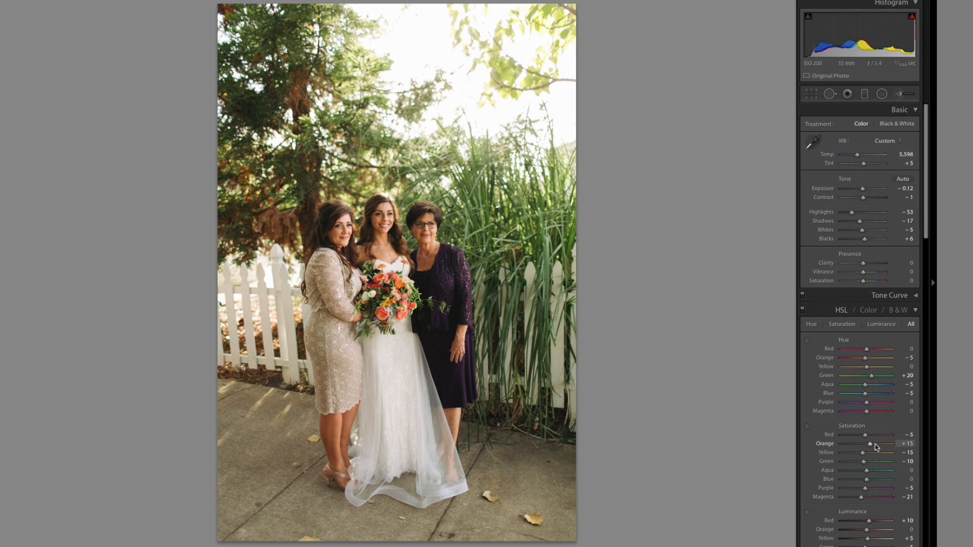
key(equal)
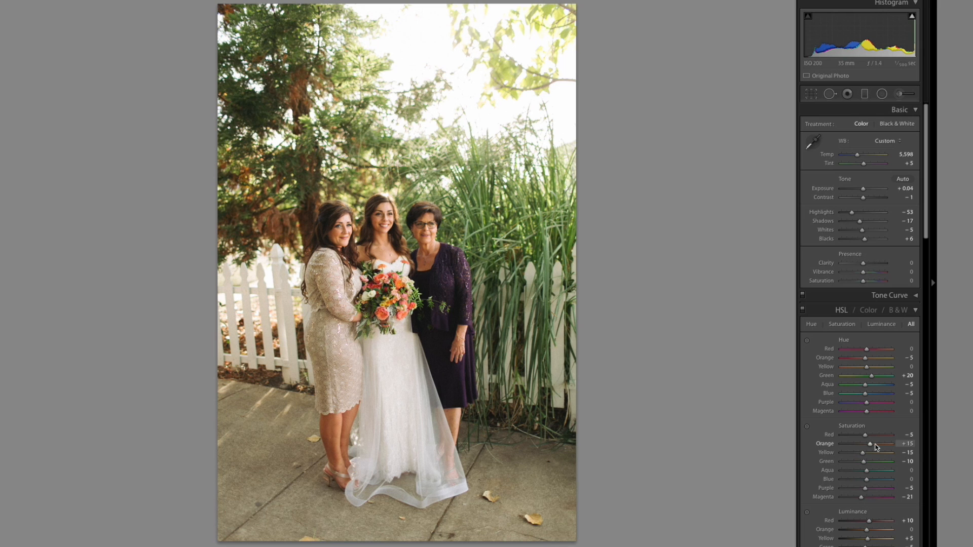
Paste the copied settings onto the closer photo with the woman in purple and the first photo with the woman in navy.
key(Right)
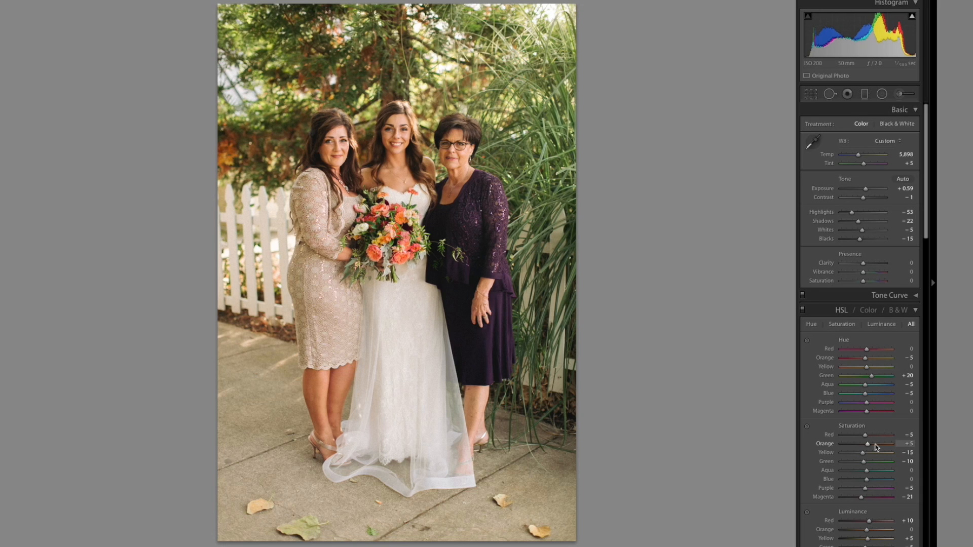
key(Right)
key(alt+super+v)
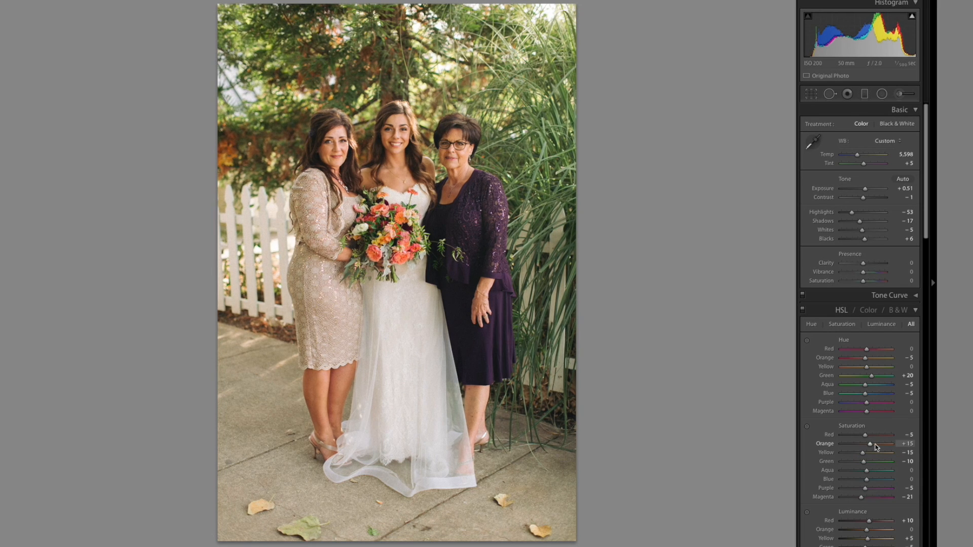
key(Right)
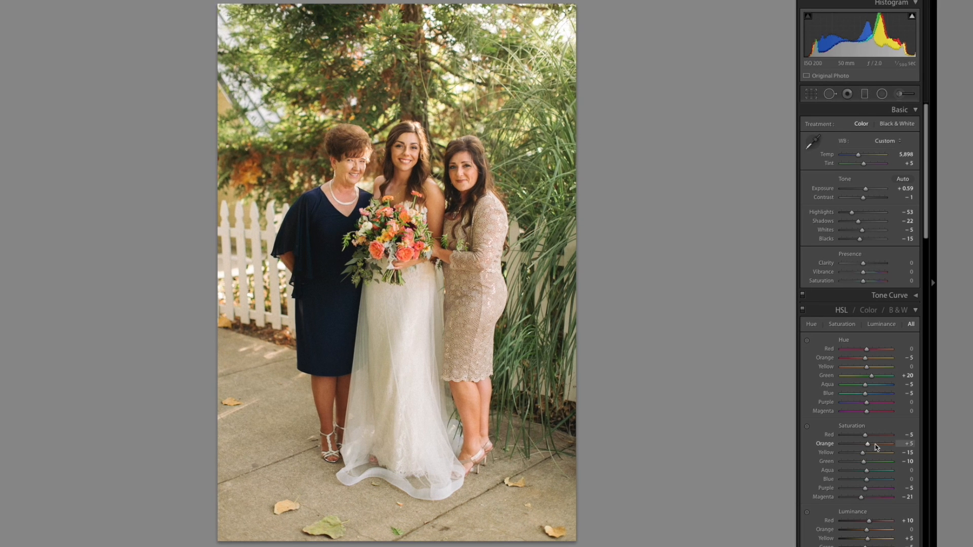
key(Right)
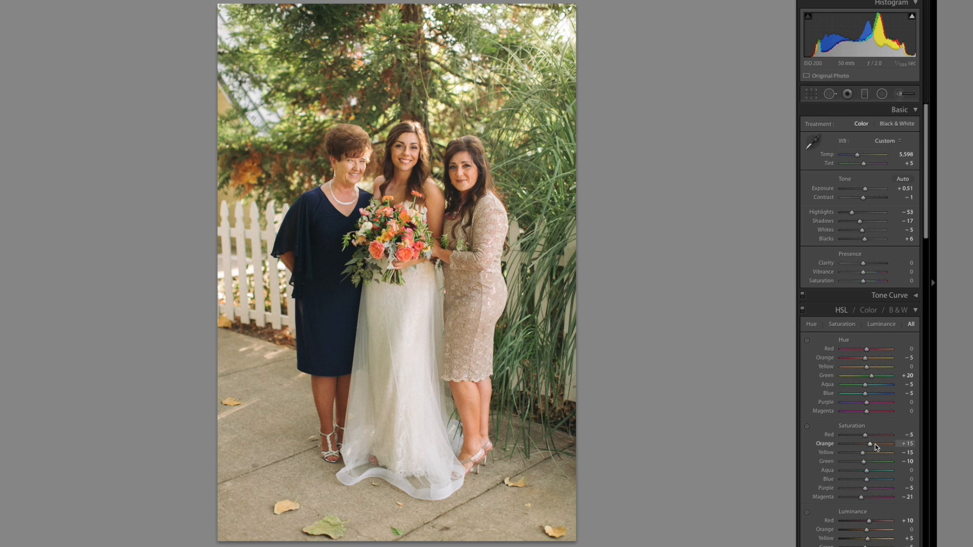
Paste the settings onto the second photo with the woman in navy and match its brightness to the previous photo with exposure +0.75.
key(Right)
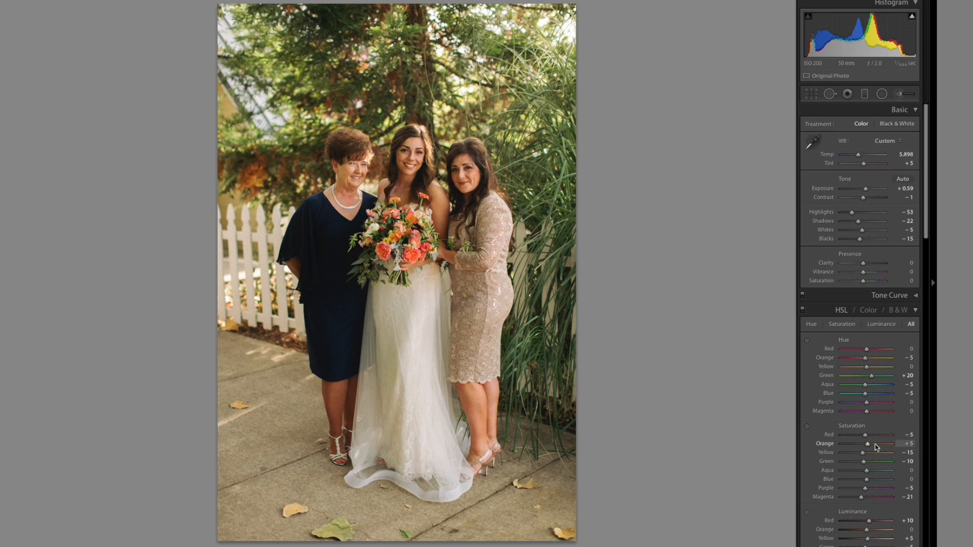
key(Left)
key(equal)
key(equal)
key(equal)
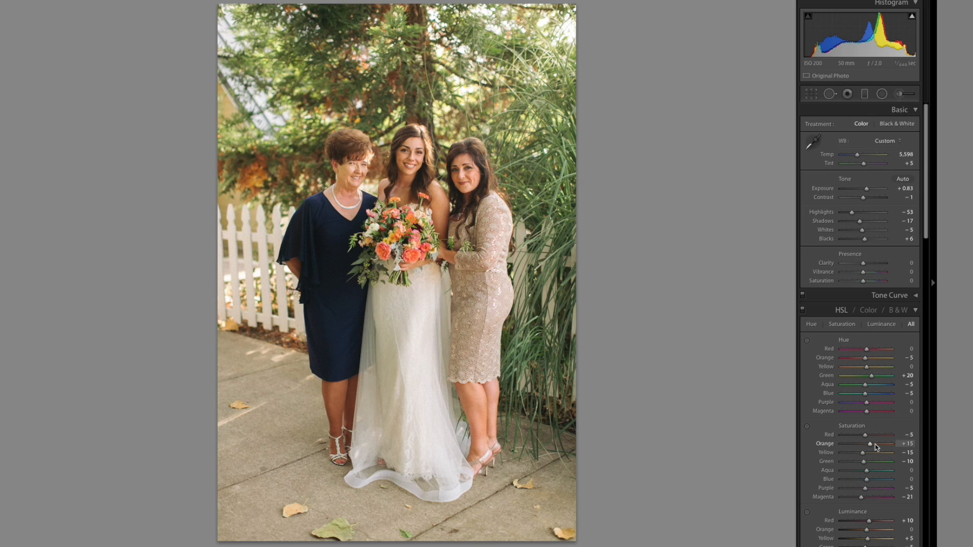
key(Left)
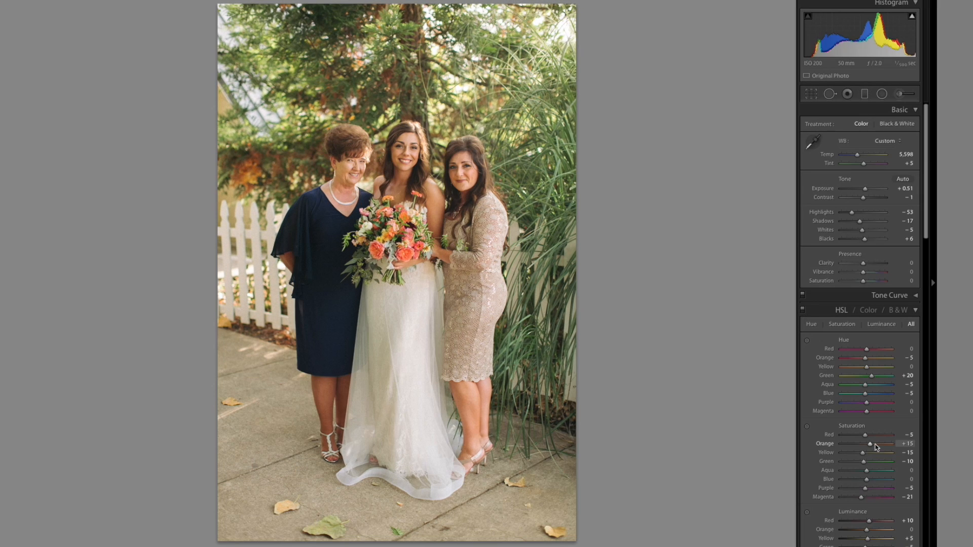
key(Right)
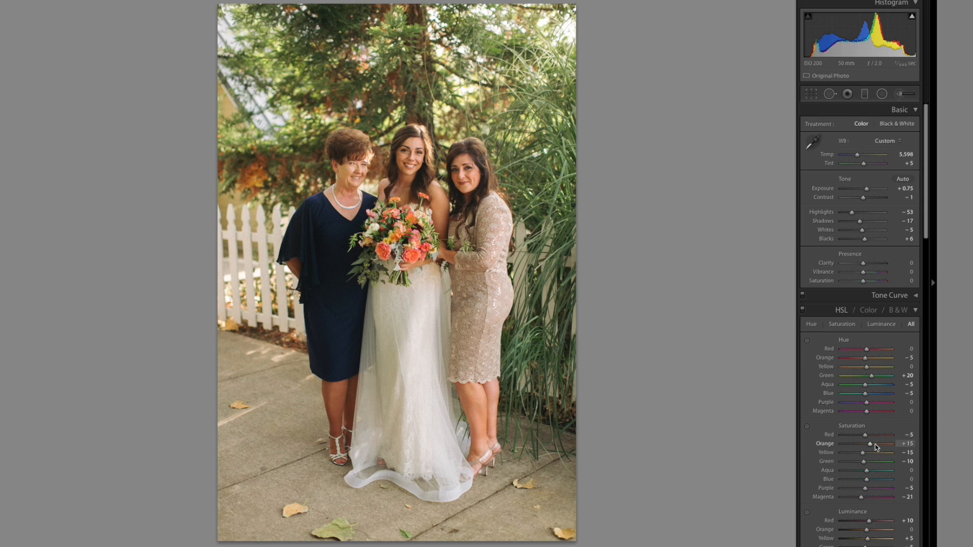
Apply the same settings to the four-person portrait with the woman in red shoes and raise its exposure to +0.83.
key(Right)
key(ctrl+shift+v)
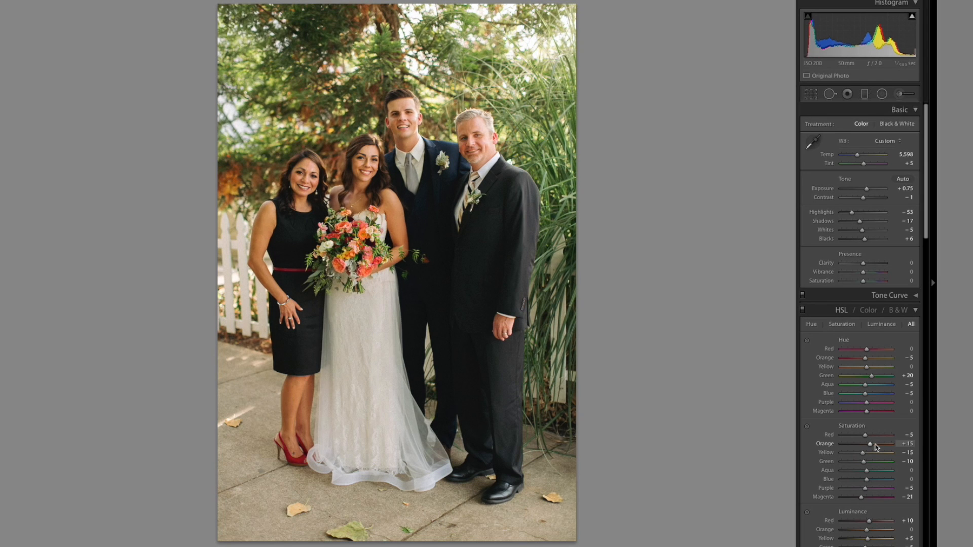
key(=)
key(=)
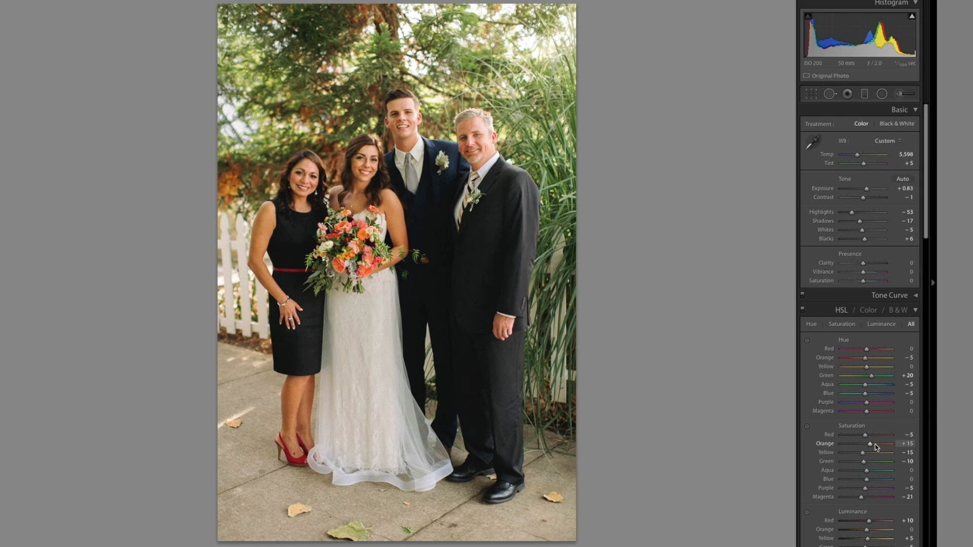
Carry the settings over to the wide eight-person group photo and lower its exposure to +0.20.
key(Right)
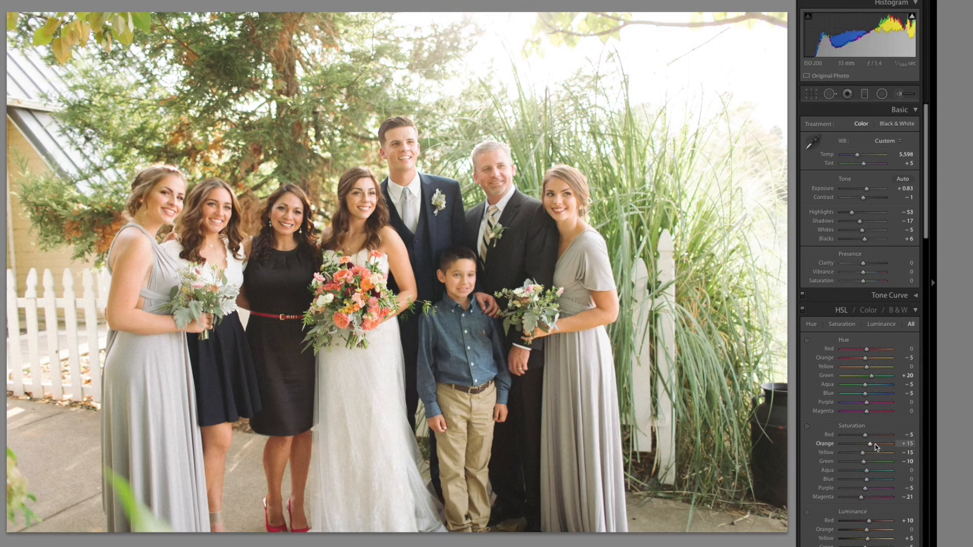
key(ctrl+shift+v)
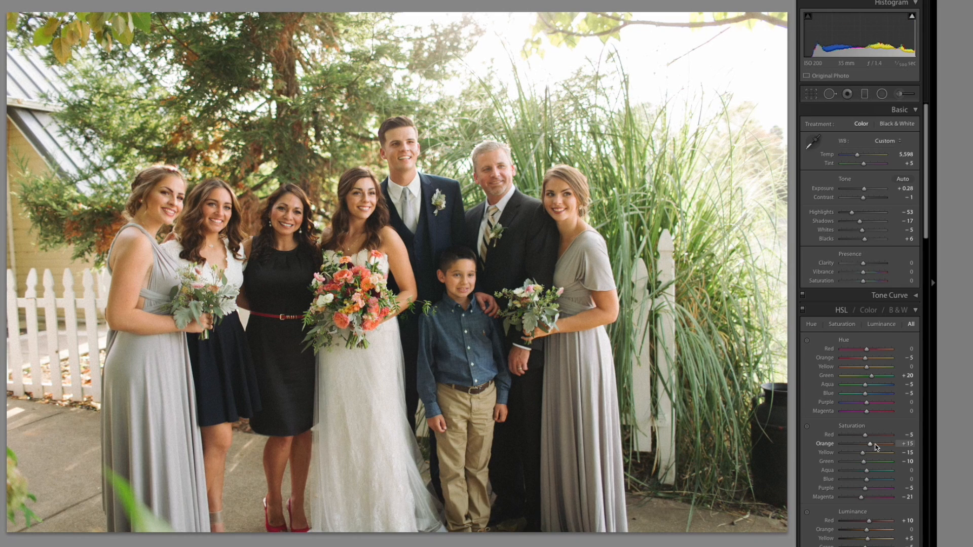
key(Right)
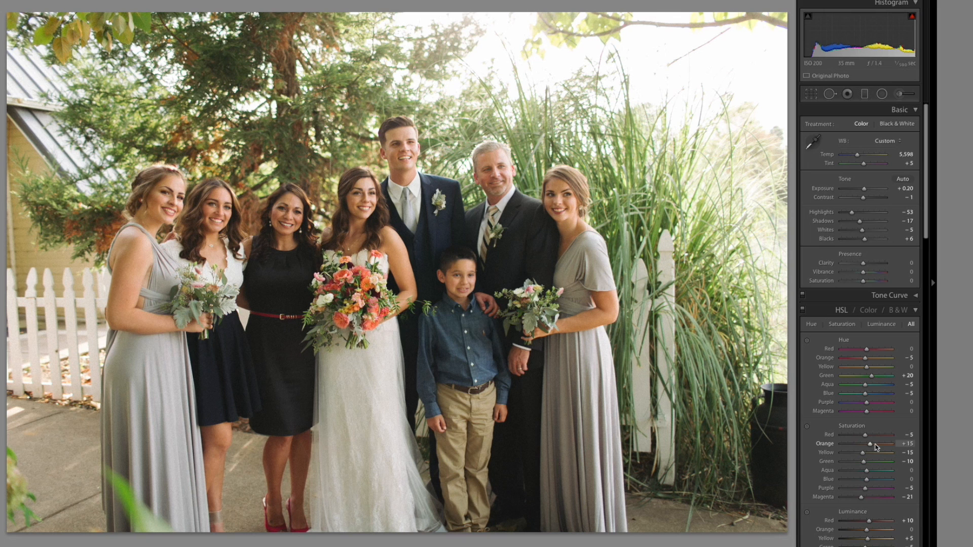
Apply the settings to the closer eight-person group photos with exposure +0.67, and give the last one exposure +0.59 and temperature 5,698.
key(Right)
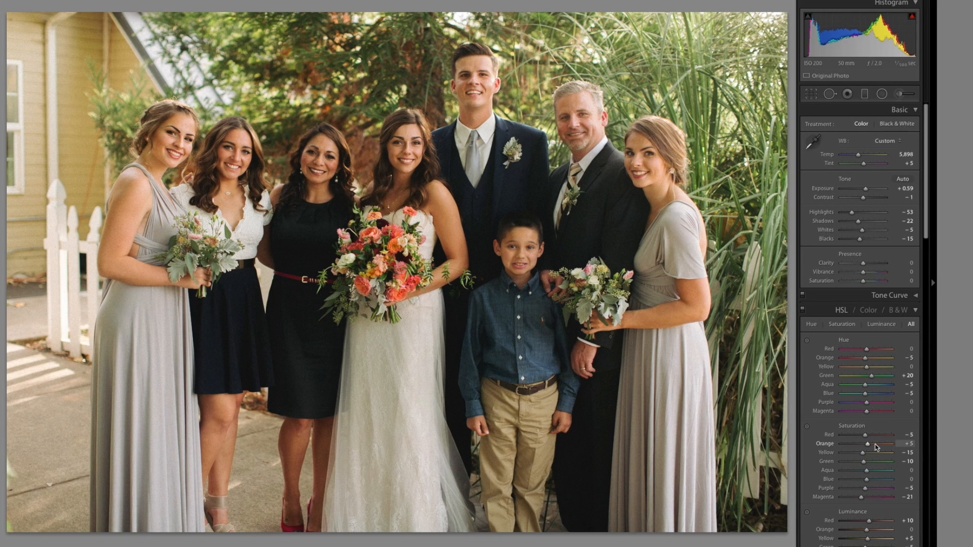
key(Right)
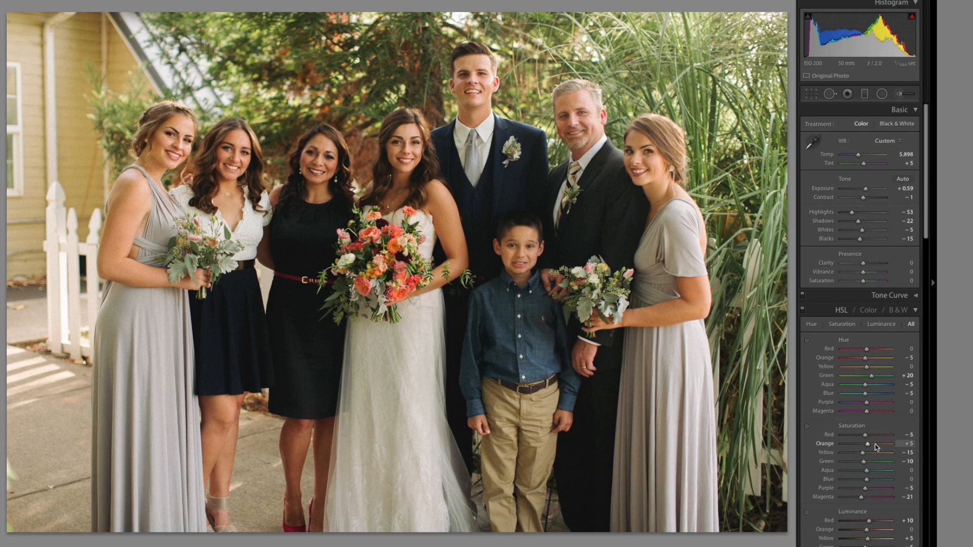
key(Right)
key(Right)
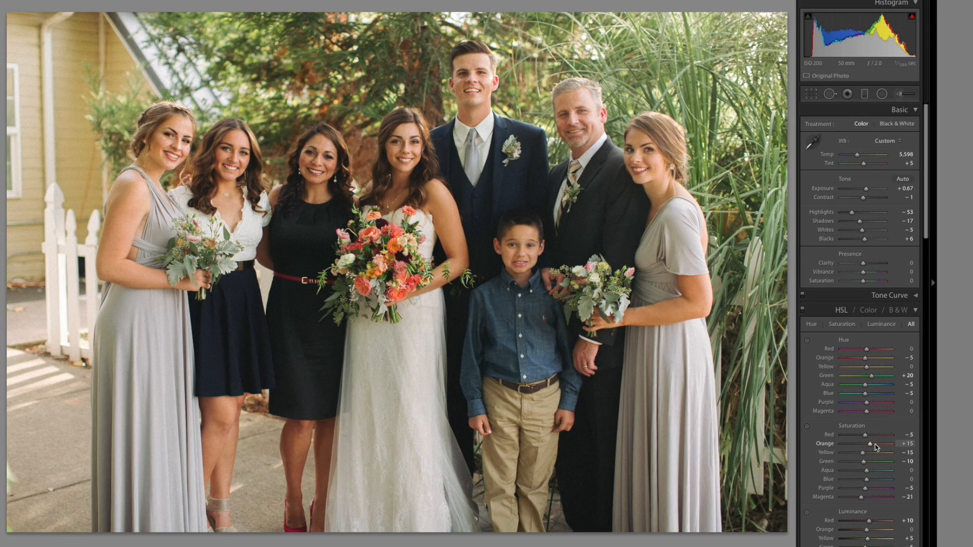
key(Right)
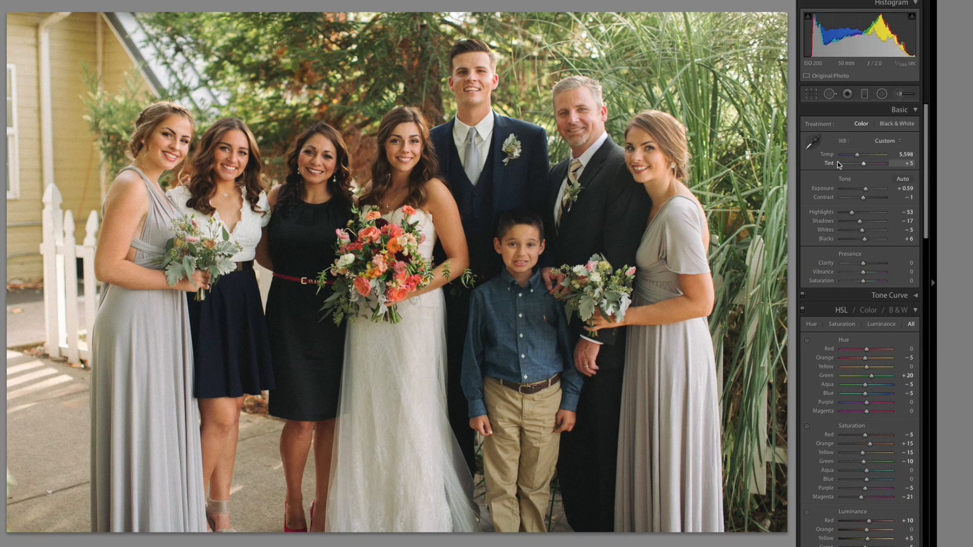
drag(857, 155, 857, 157)
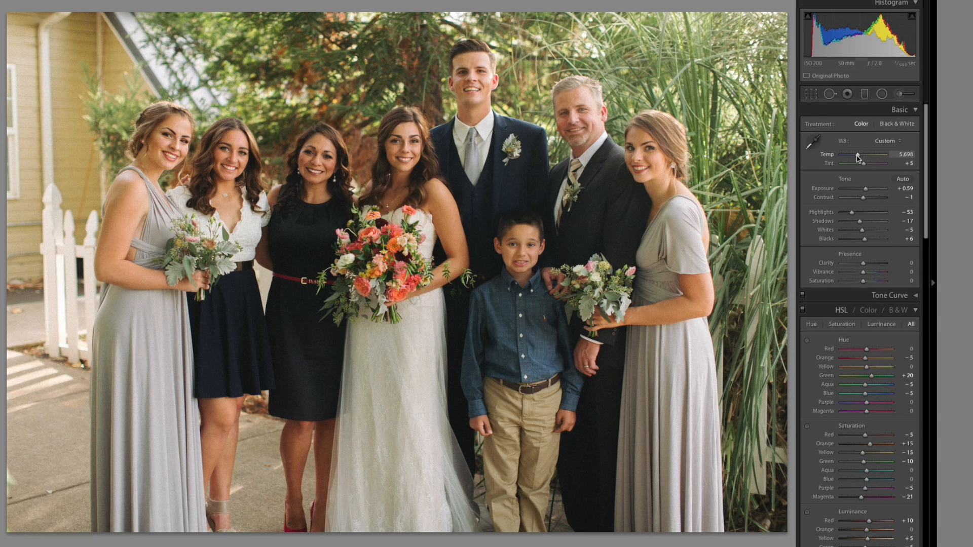
Paste the 5,698 temperature settings onto both groom-and-man portraits, the groom with two bridesmaids, and the couple with the older pair.
key(Right)
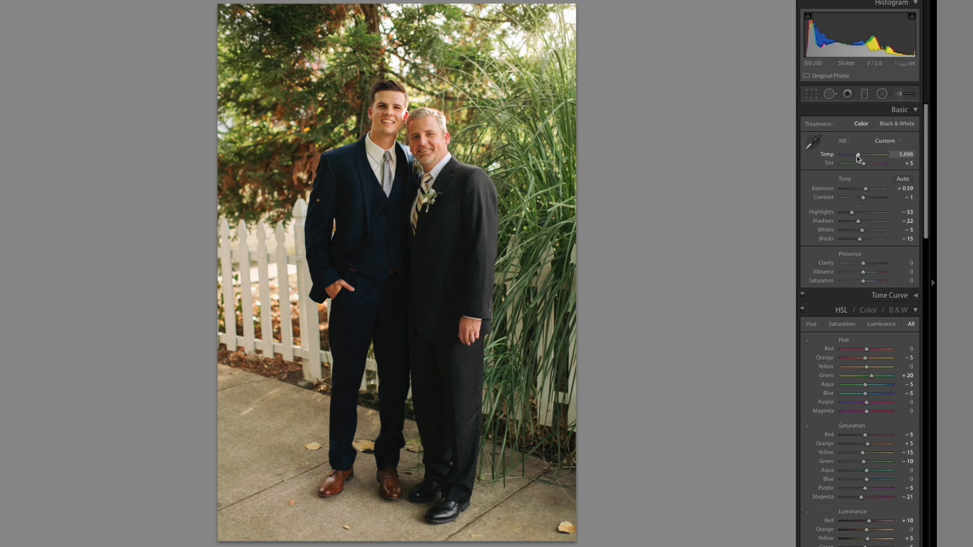
key(ctrl+alt+v)
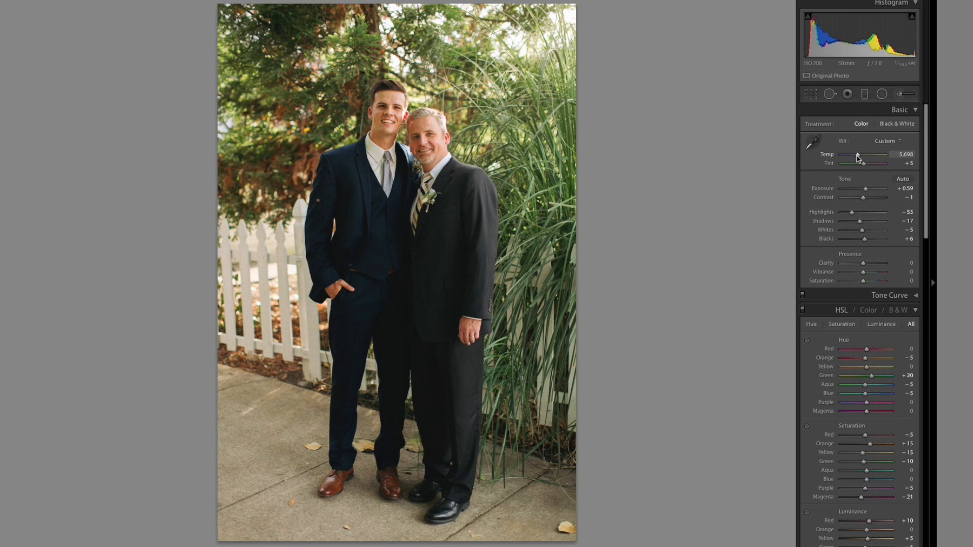
key(Right)
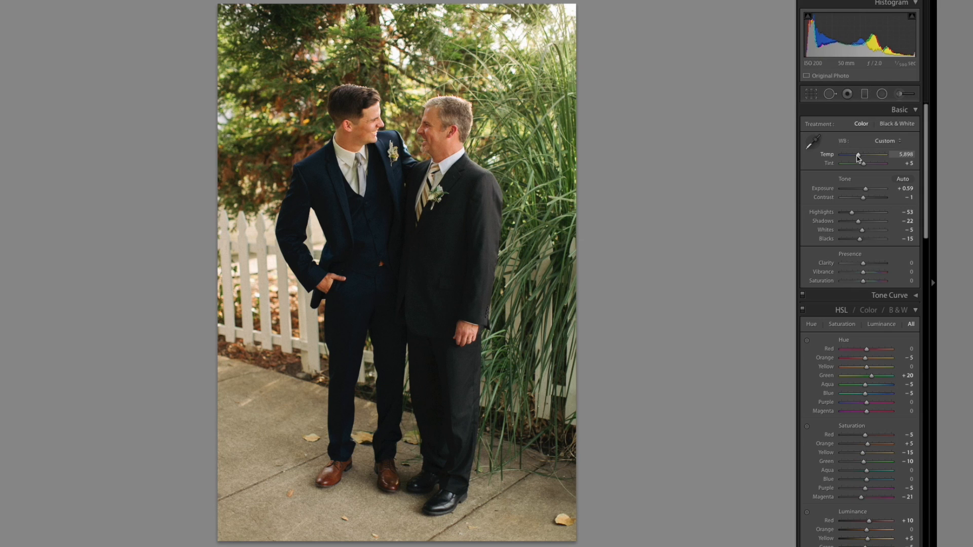
key(ctrl+alt+v)
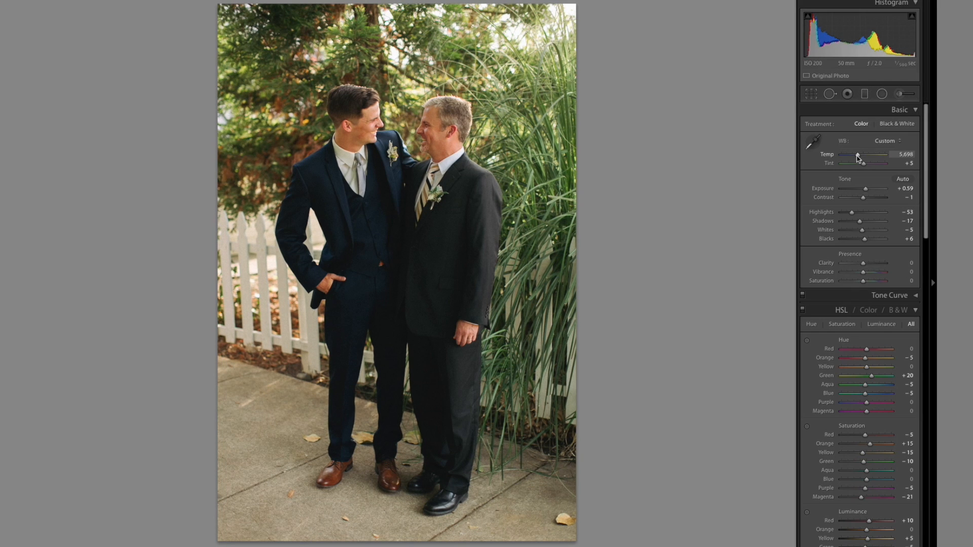
key(Right)
key(ctrl+alt+v)
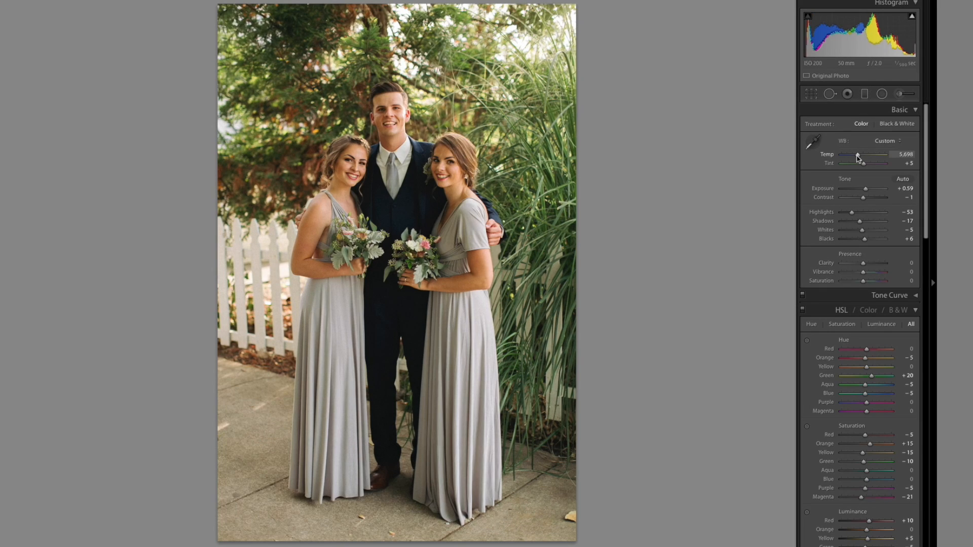
key(Right)
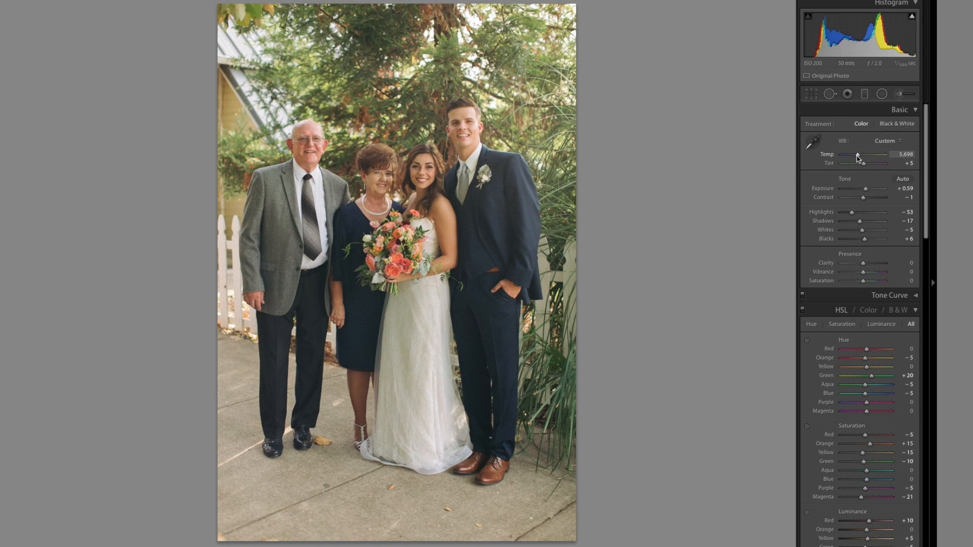
Lower the blacks to −56 on the portrait of the couple with the older pair.
key(ctrl+alt+v)
drag(862, 241, 861, 242)
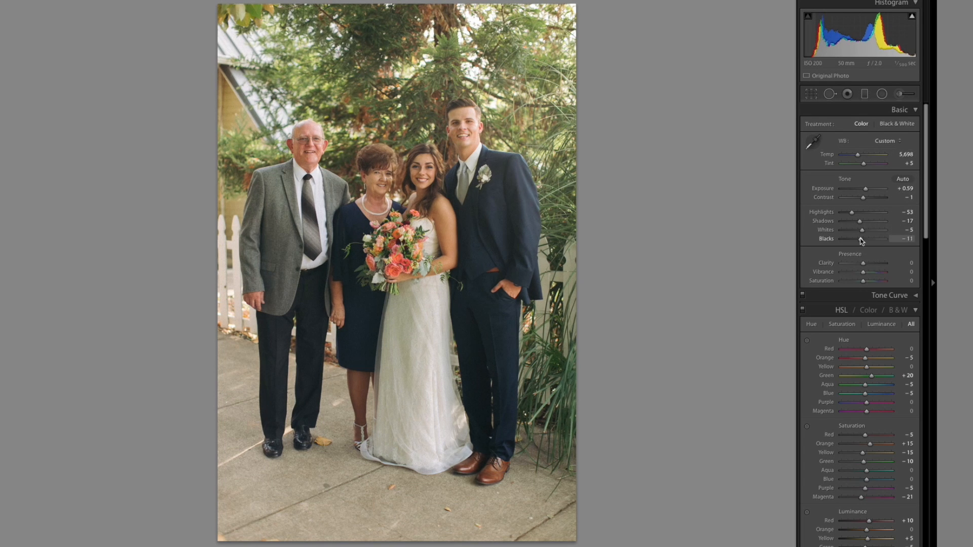
key(Down)
key(Down)
key(Down)
key(Down)
key(Down)
key(Down)
key(Down)
key(Down)
key(Down)
key(Down)
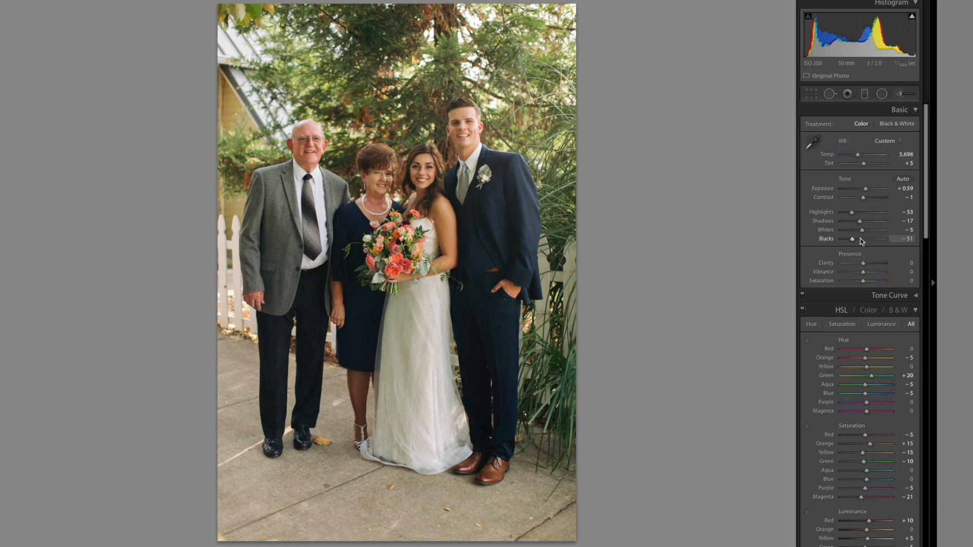
key(Up)
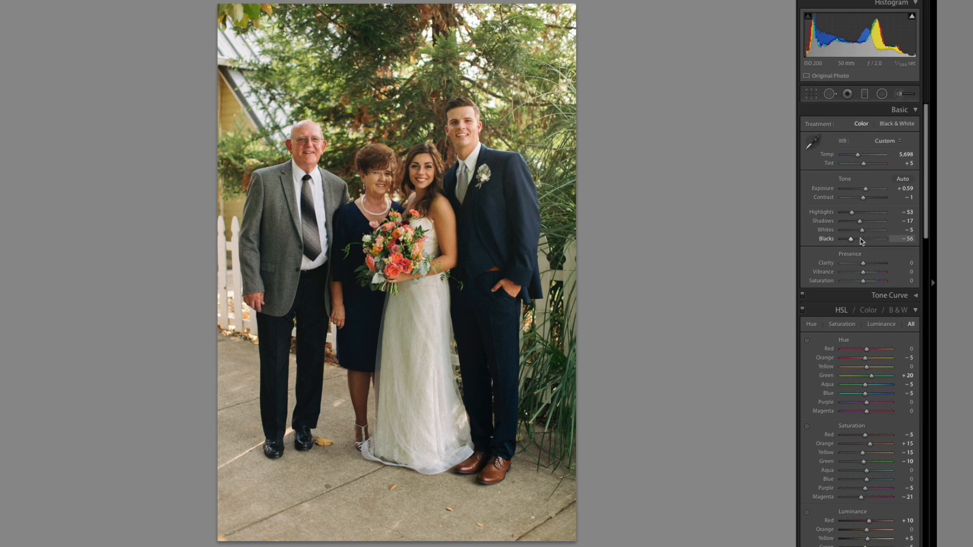
Apply the −56 blacks settings to the next portrait of the same four people with exposure +0.67, and copy its settings.
key(Right)
key(ctrl+shift+v)
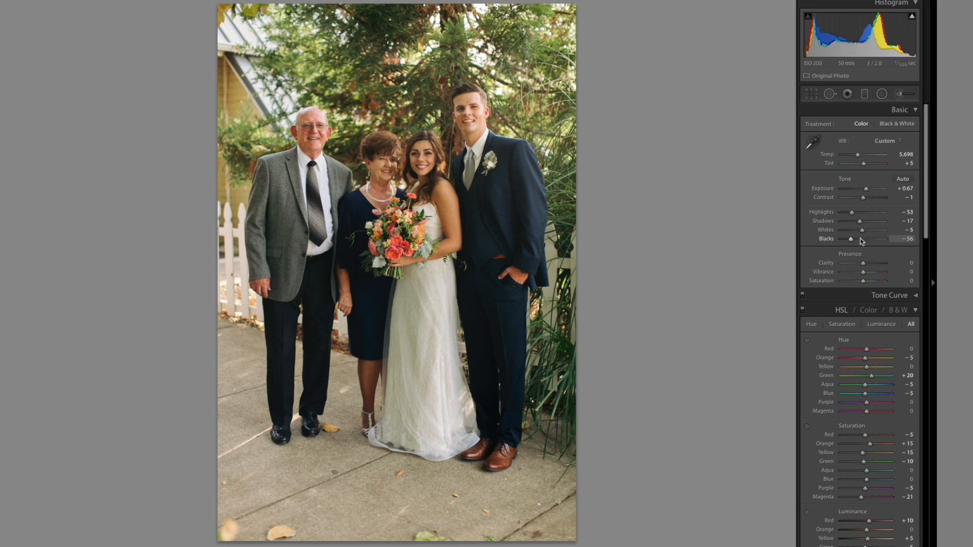
key(ctrl+shift+c)
key(Return)
Go on to the couple's portrait with the man in the coral shirt and raise its exposure to +0.83.
key(Right)
key(Right)
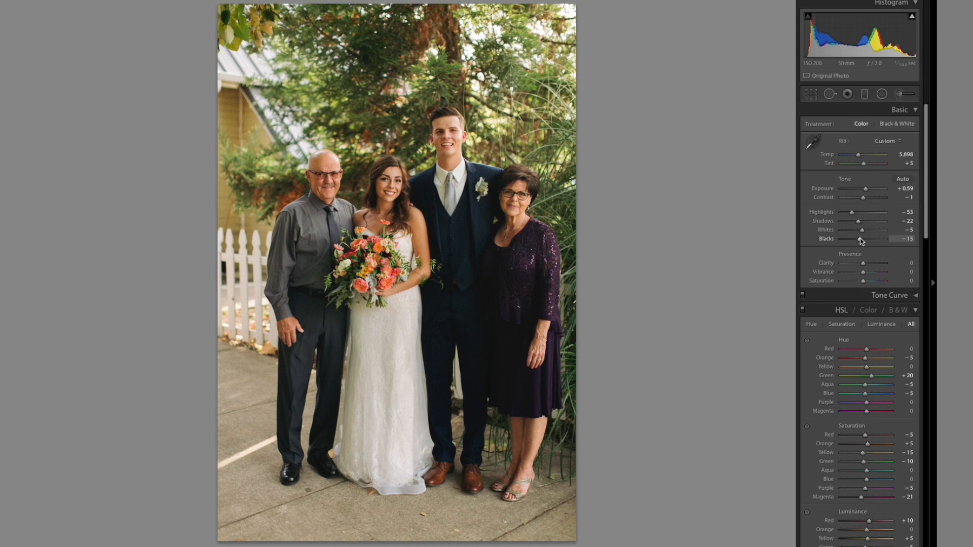
key(ctrl+shift+v)
key(Right)
key(Right)
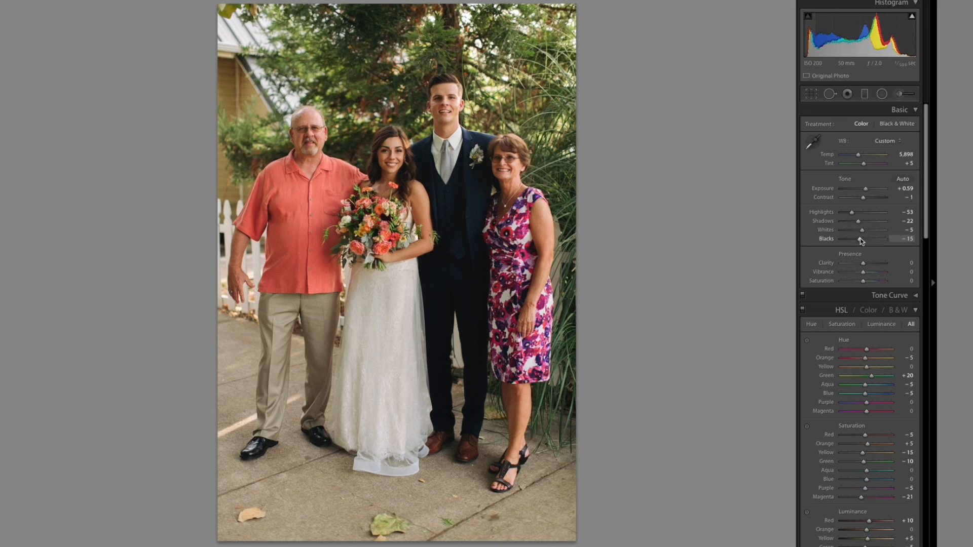
key(=)
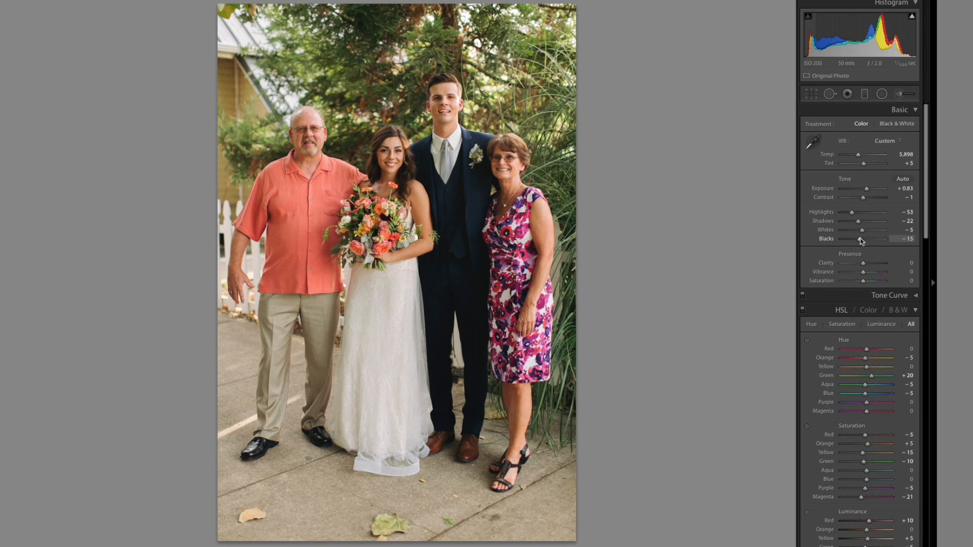
Set the exposure to +0.75 on the portrait with the woman in the coral dress, and brighten the first bearded-man portrait.
key(Right)
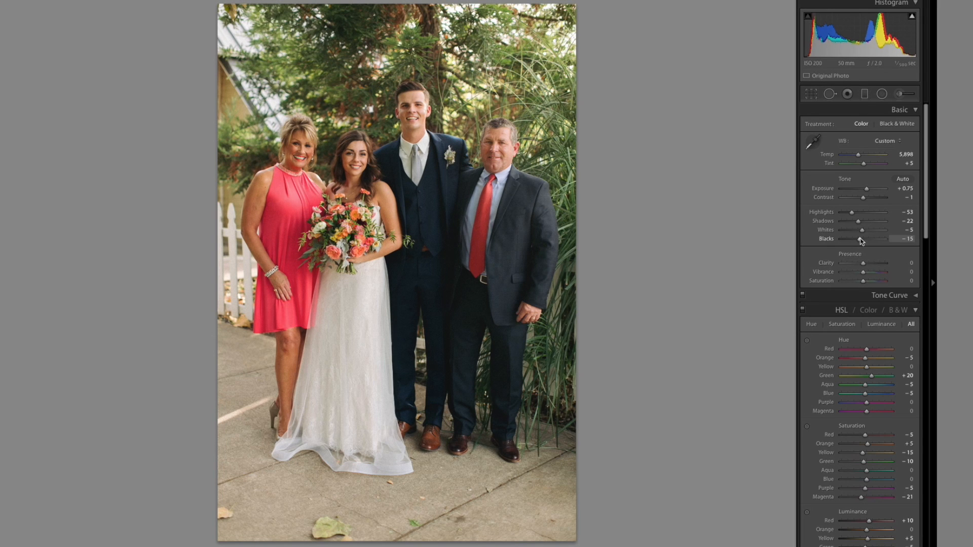
key(Right)
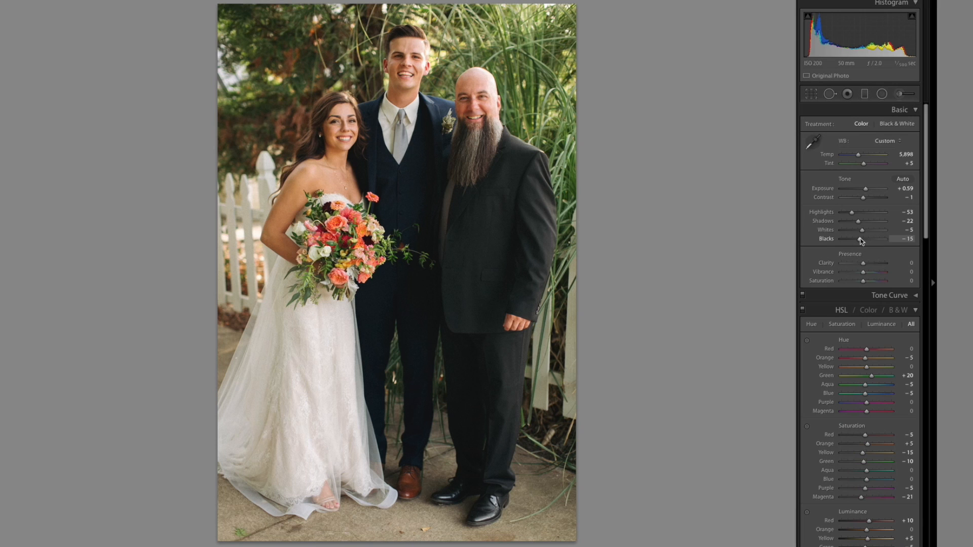
key(equal)
key(Right)
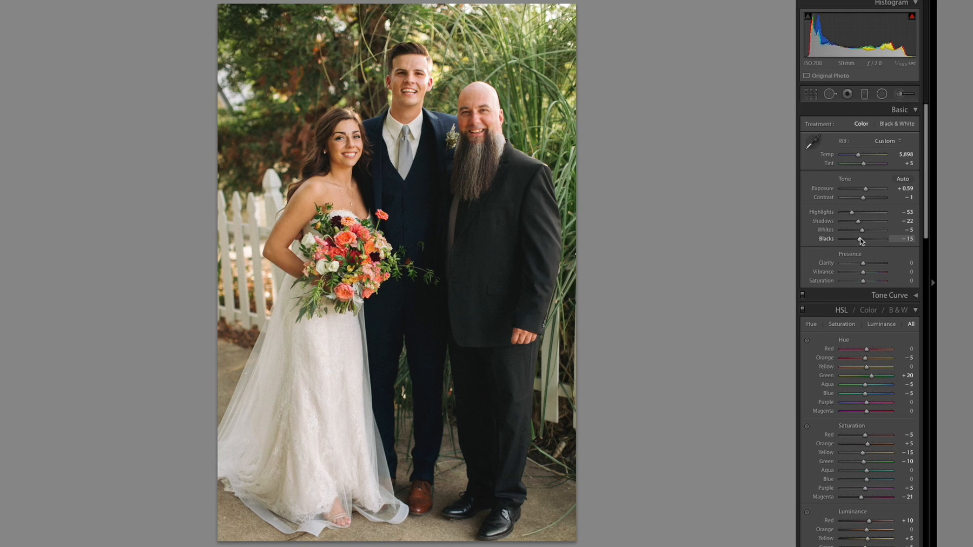
Set the exposure of the posed portraits of the groom and the long-haired young man to +0.75, +0.98, +1.06 and +1.06.
key(Right)
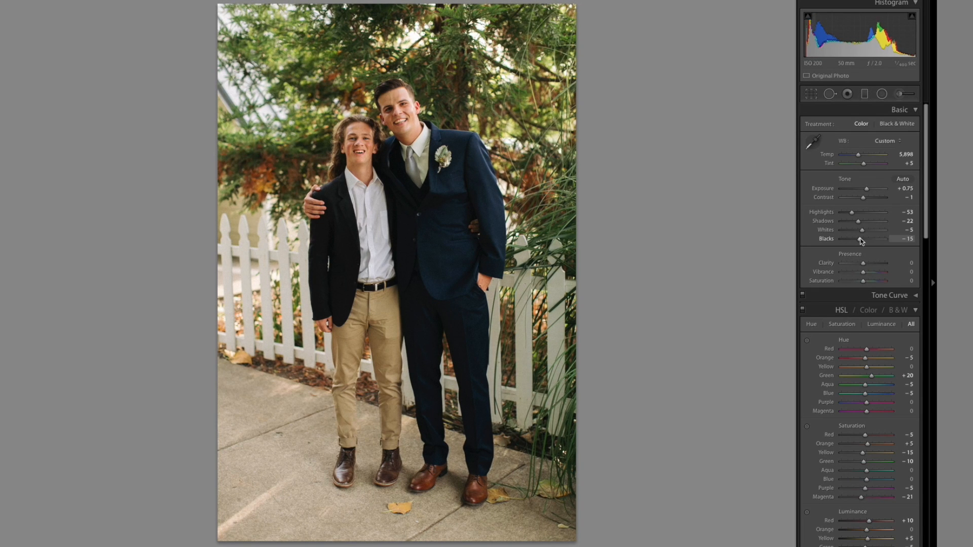
key(Right)
key(Right)
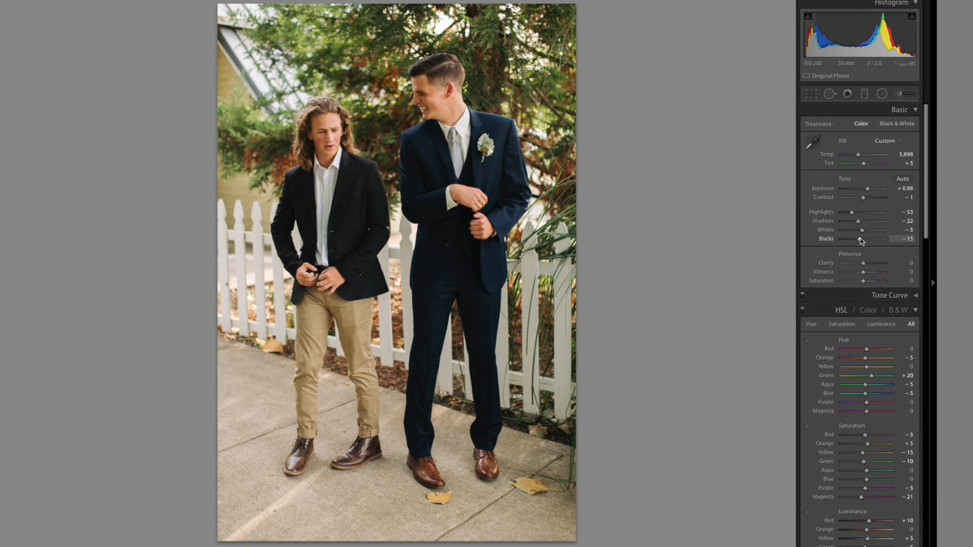
key(Right)
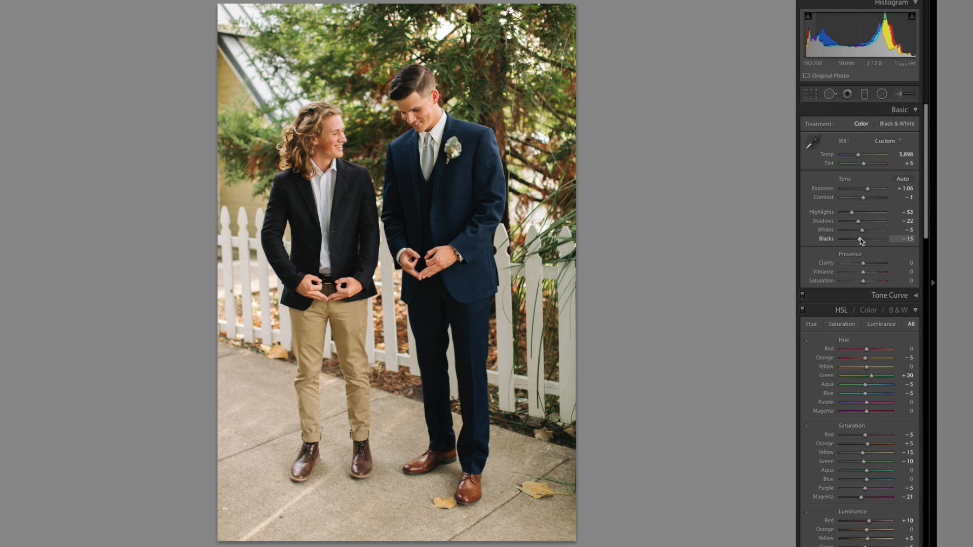
key(Right)
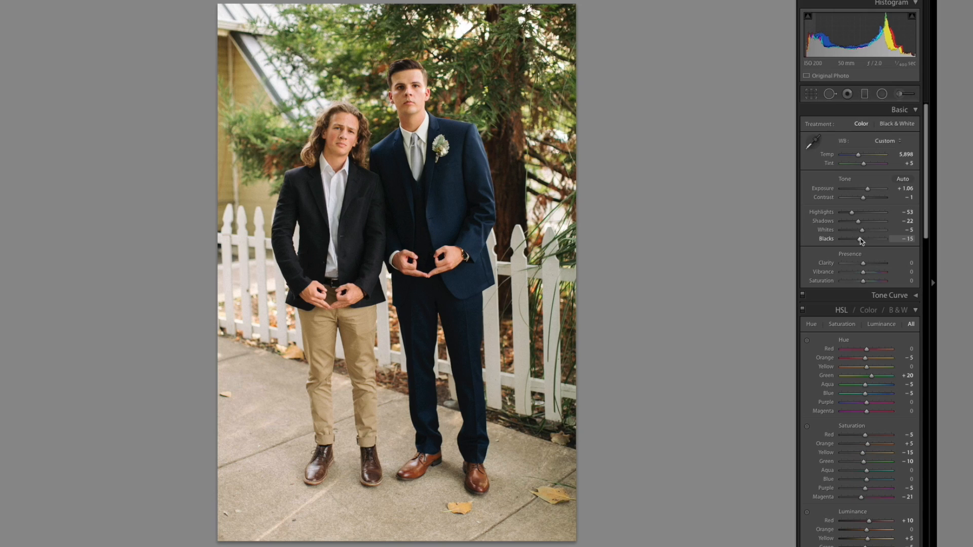
Give the hugging photo exposure +1.30 and orange hue −10, and the first handshake photo exposure +1.14 and orange hue −5.
key(Right)
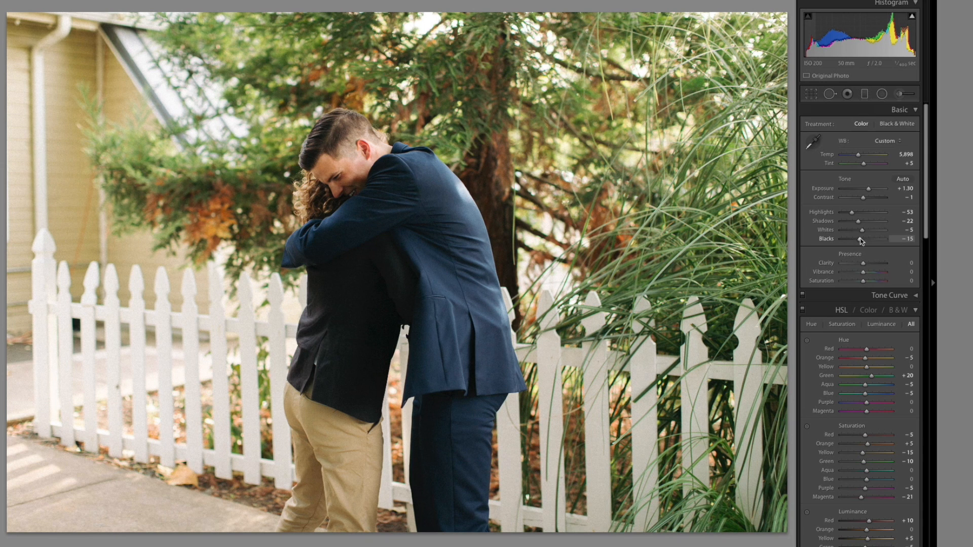
key(Down)
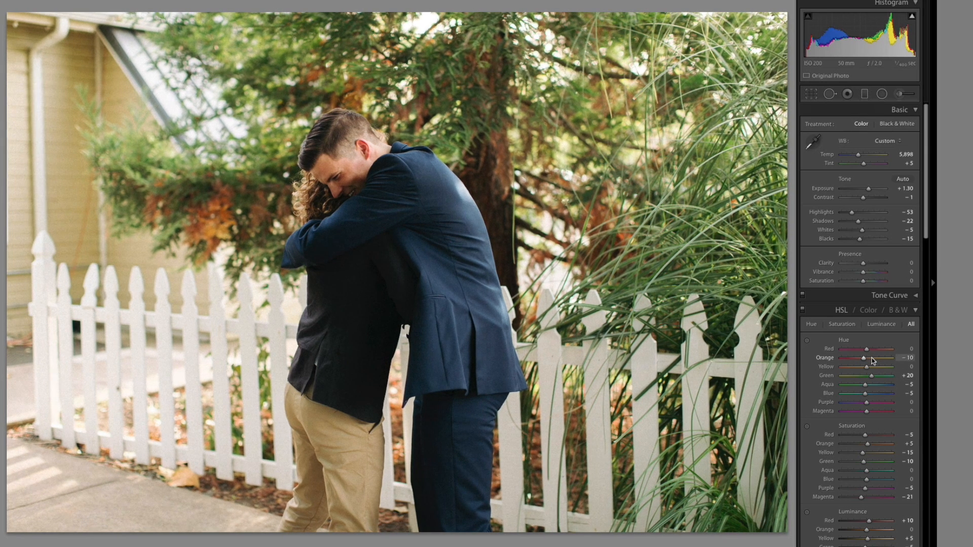
key(Right)
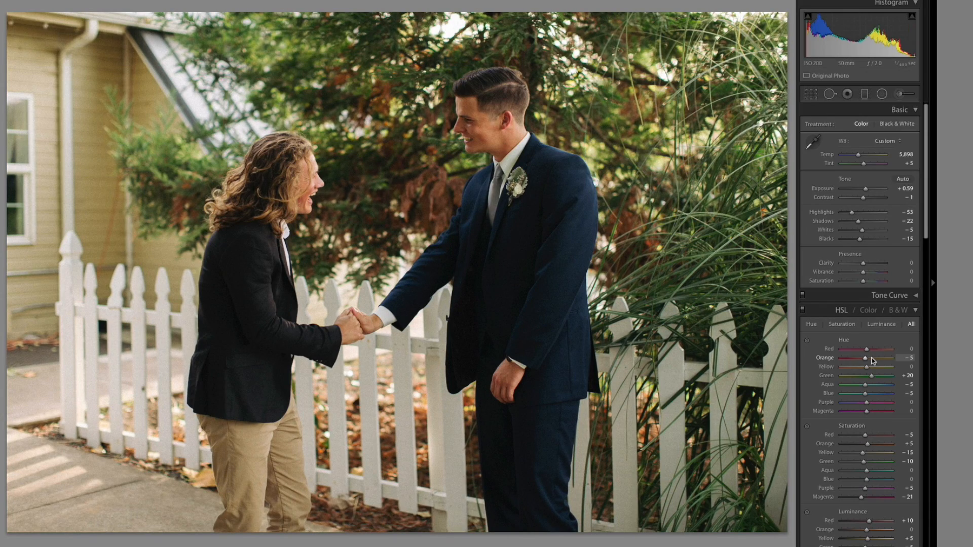
key(Left)
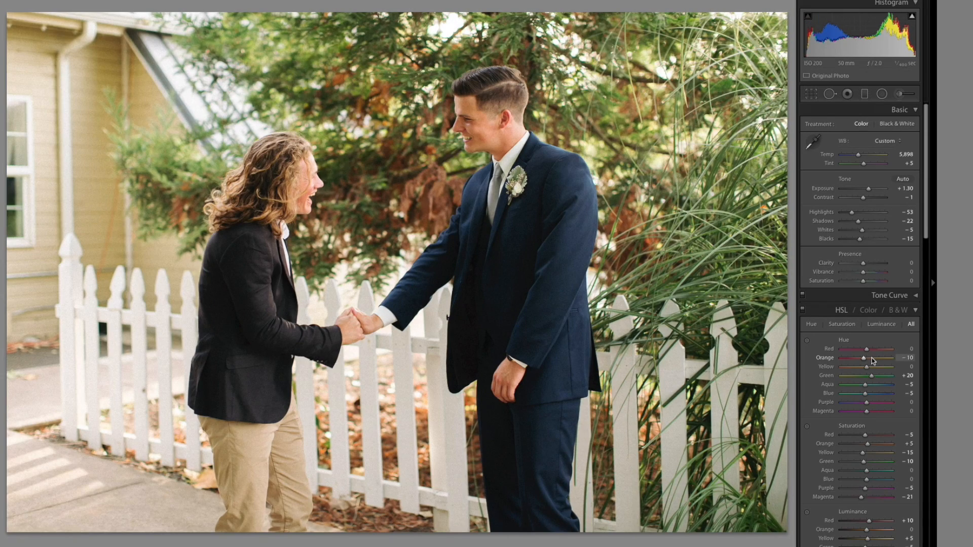
key(minus)
key(minus)
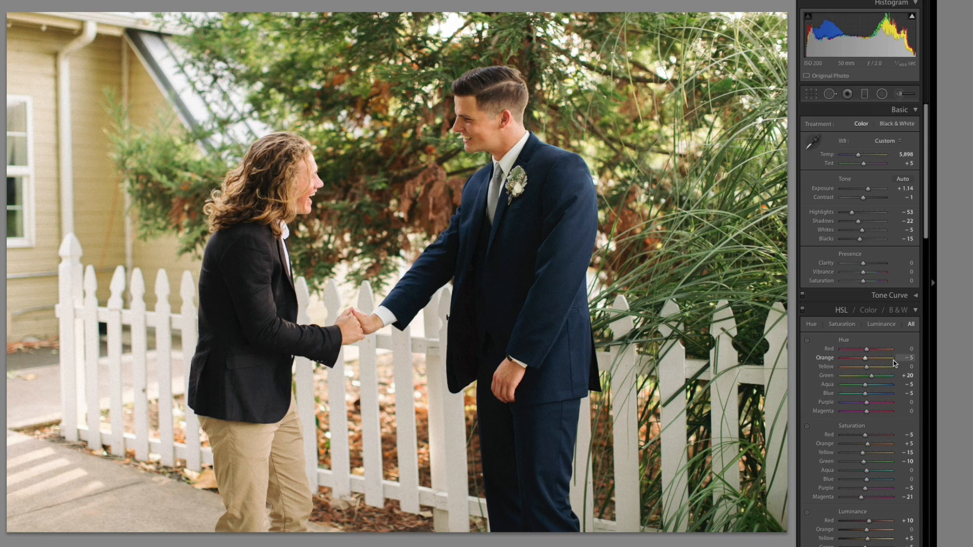
Carry the settings over to the laughing handshake photo and set its exposure to +0.98.
key(Right)
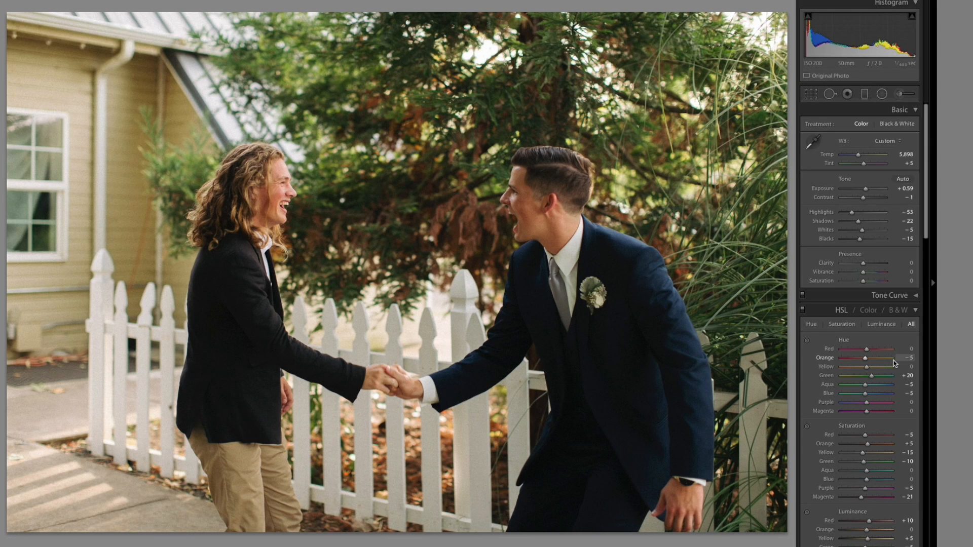
key(super+alt+v)
key(minus)
key(minus)
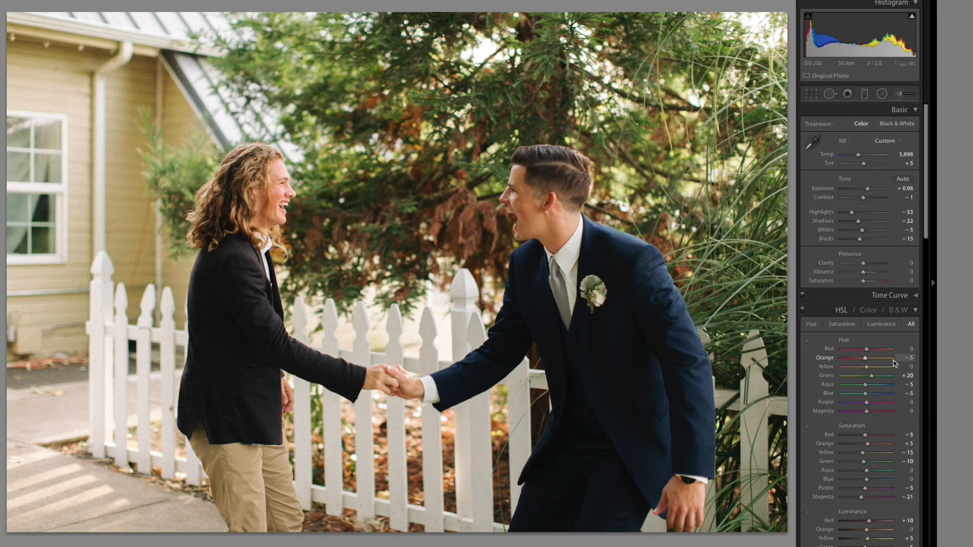
Raise the exposure to +0.91 on the photo of the two men bumping chests in mid-air.
key(Right)
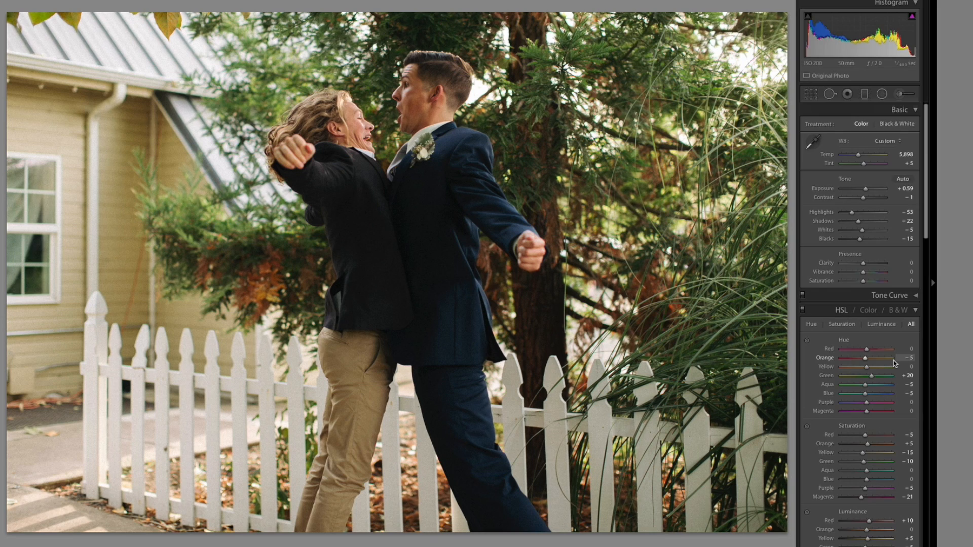
key(equal)
key(equal)
key(equal)
key(equal)
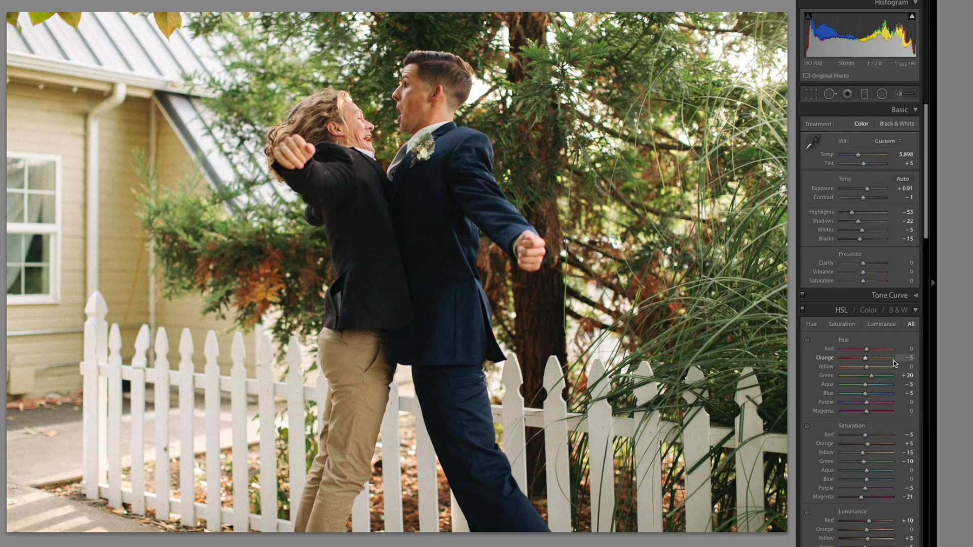
Raise the exposure to +0.83 on both the second chest-bump photo and the clasped-hands photo.
key(Right)
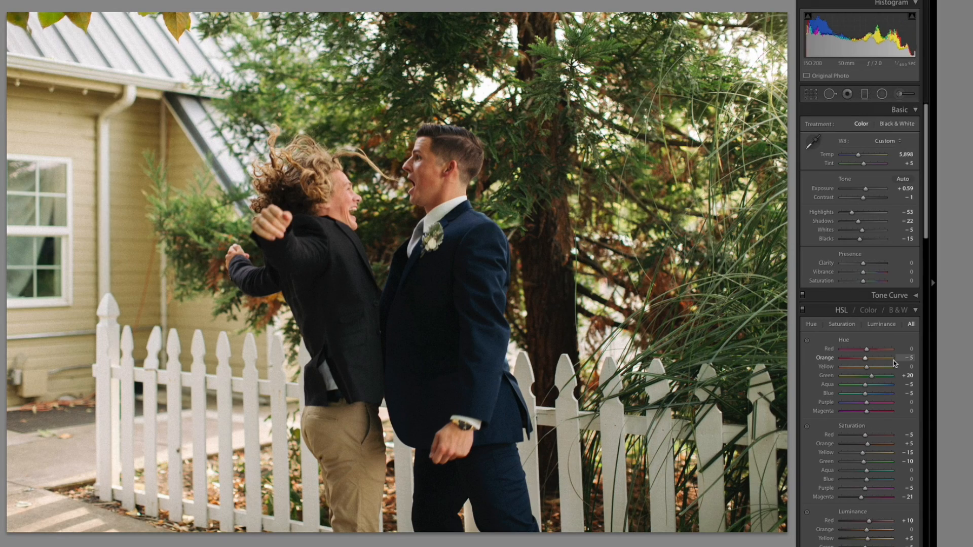
key(equal)
key(equal)
key(equal)
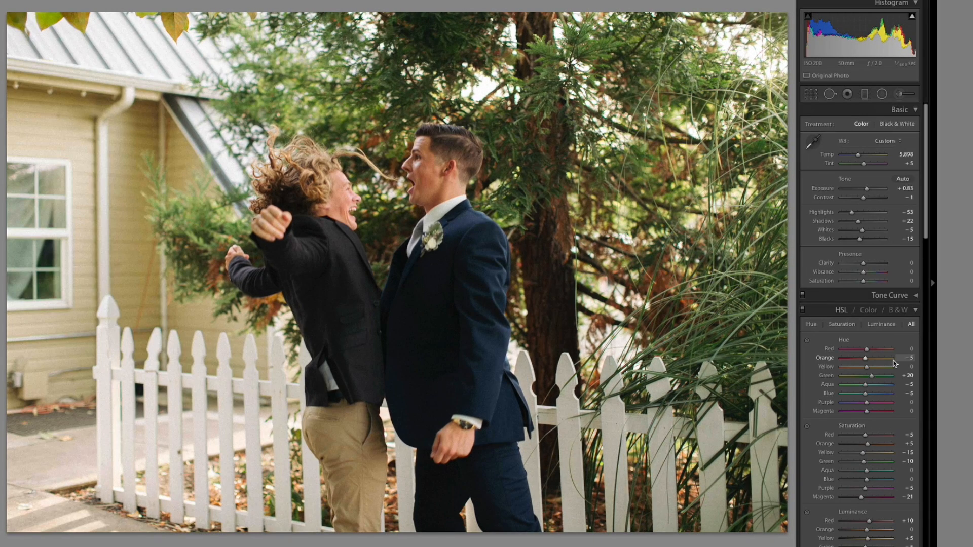
key(Right)
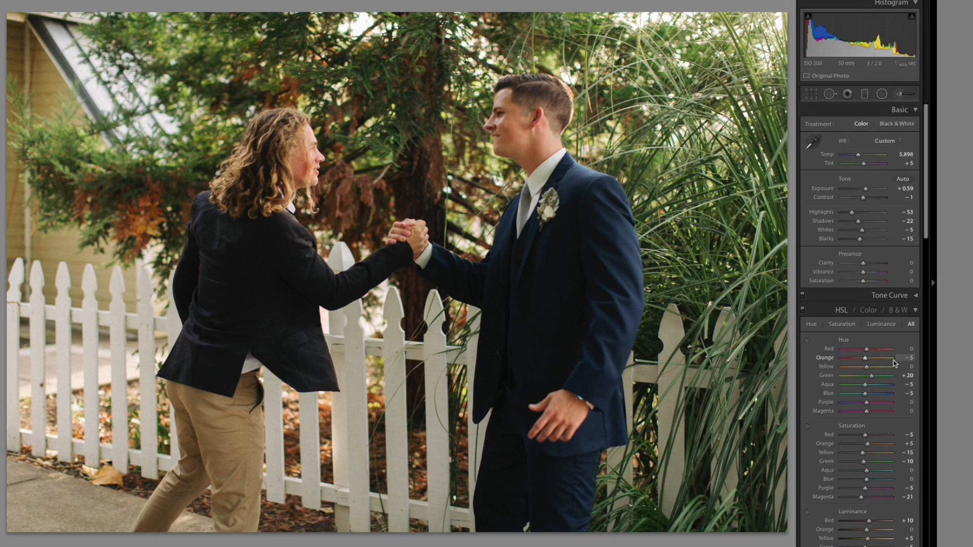
key(equal)
key(equal)
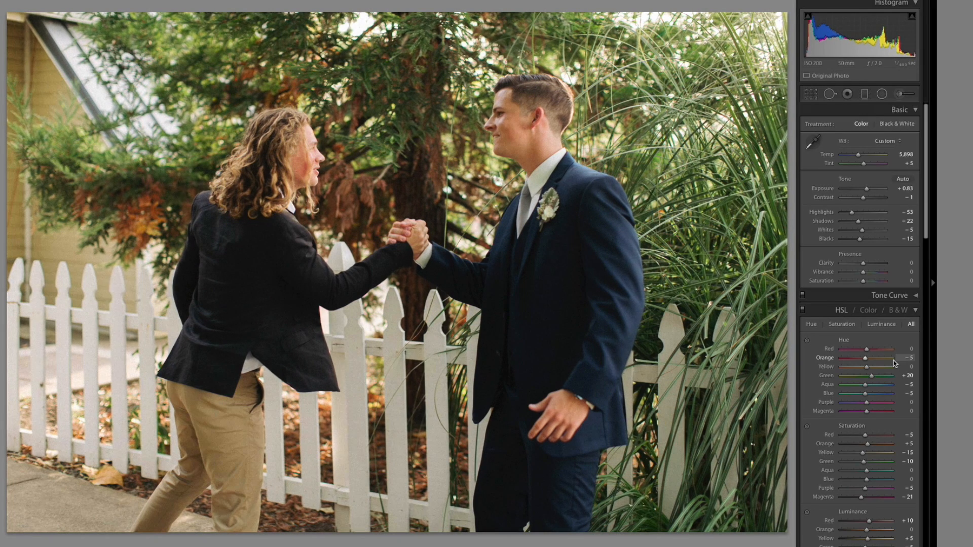
Set exposure +0.83, orange hue 0 and temperature 6,048 on the portrait of the bridesmaid and the man in the blue shirt.
key(Right)
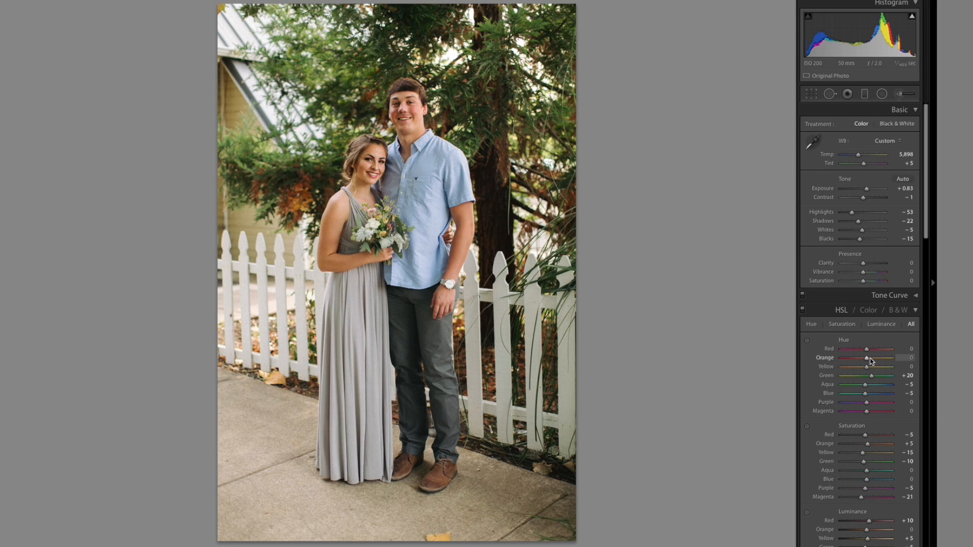
key(Up)
key(Up)
Paste the 6,048 temperature settings onto the forehead-kiss and kissing portraits, and raise the kissing portrait's exposure to +1.14.
key(Right)
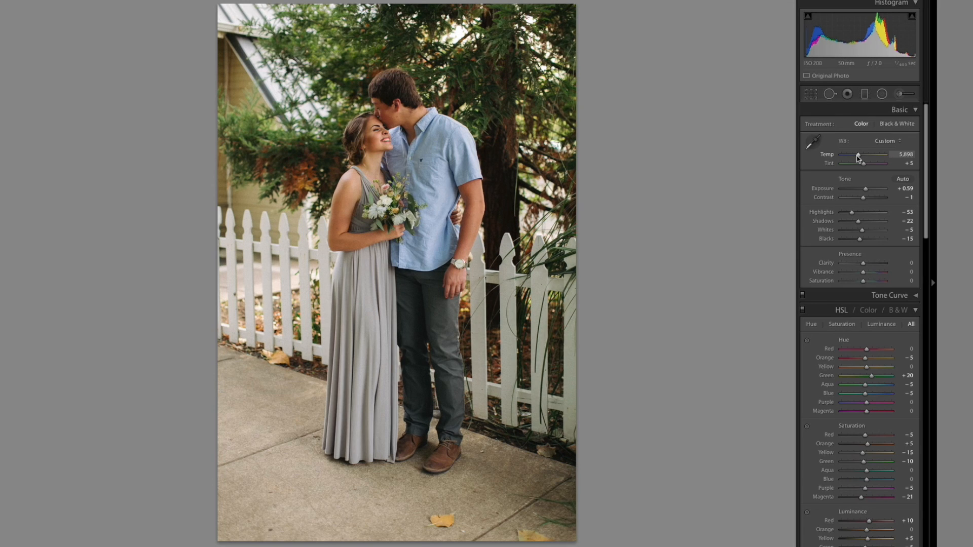
key(ctrl+alt+v)
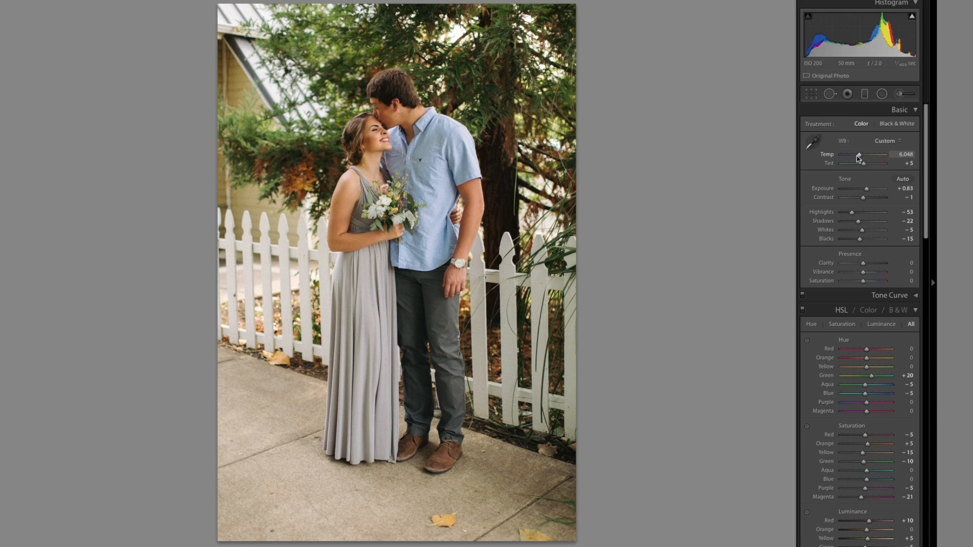
key(Right)
key(ctrl+alt+v)
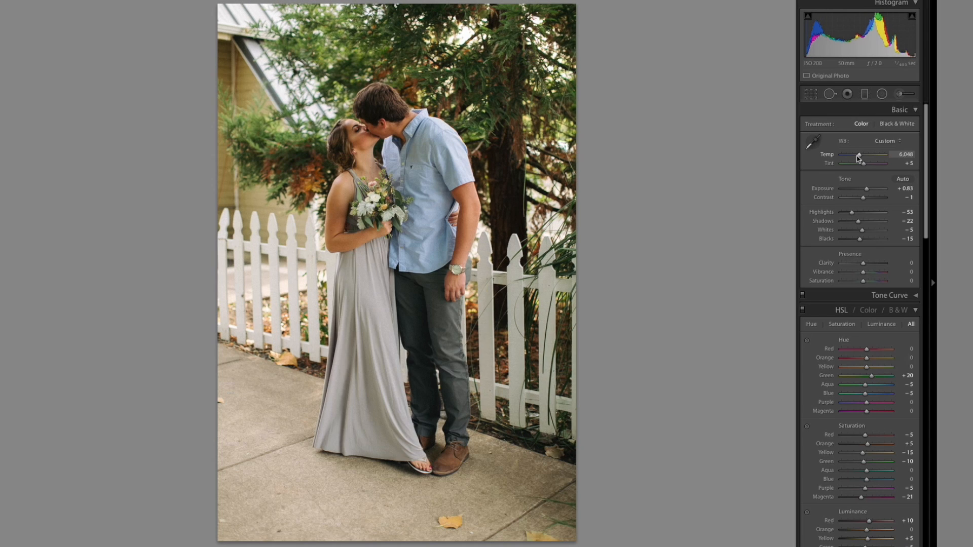
key(equal)
key(equal)
key(equal)
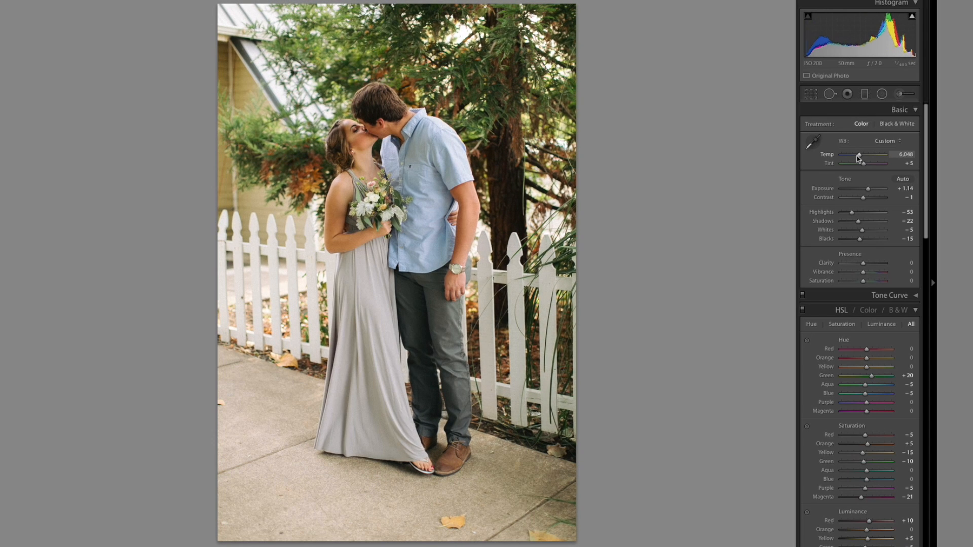
Apply the same settings to the family portrait with two small children and raise its exposure to +1.24.
key(Right)
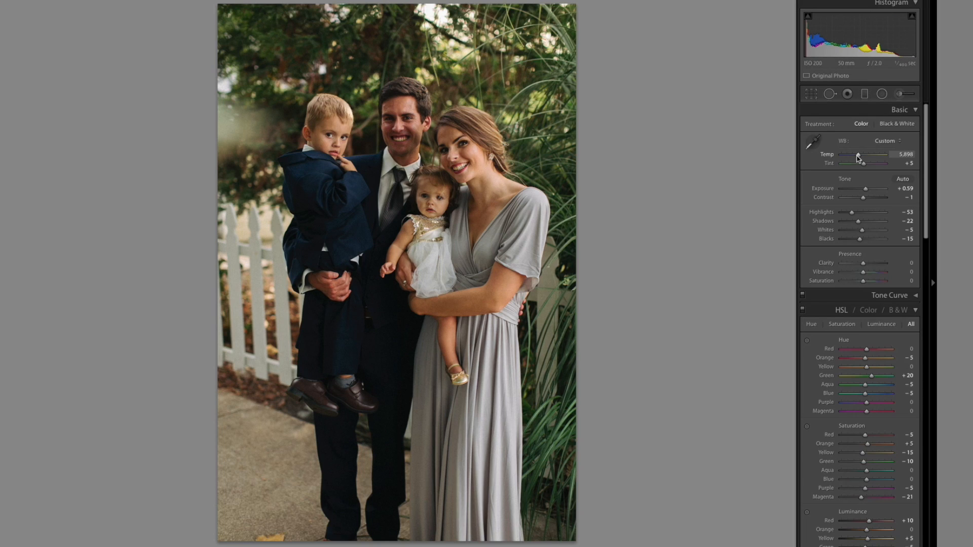
key(ctrl+alt+v)
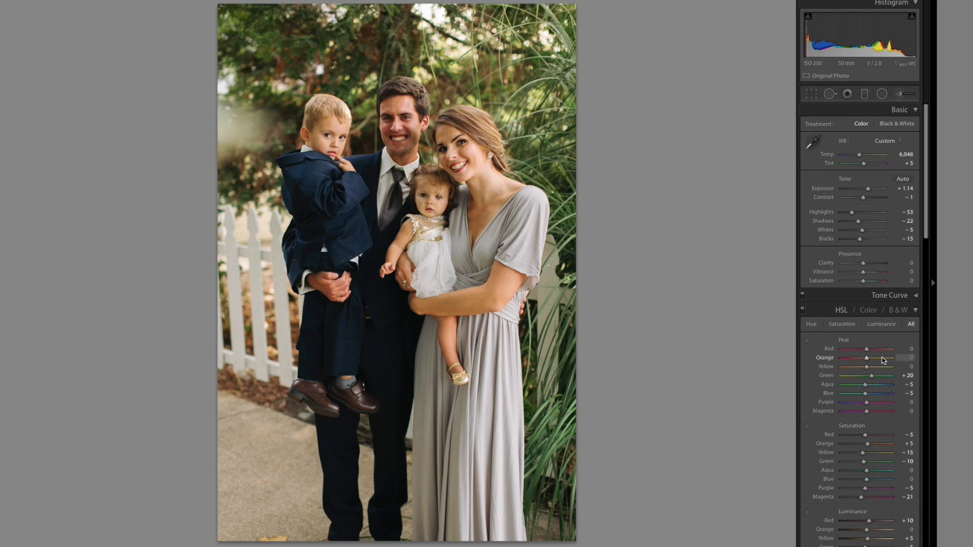
drag(864, 190, 864, 189)
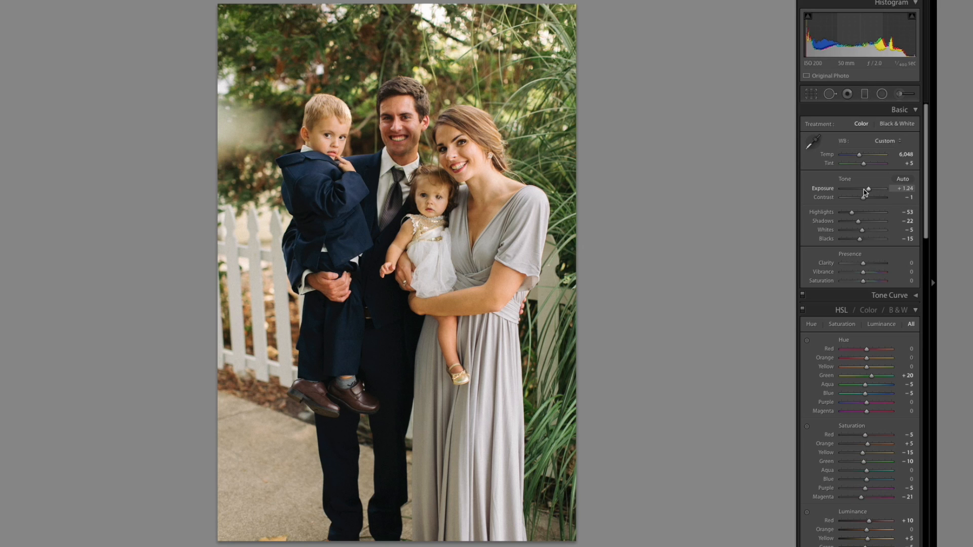
Paste the copied settings onto the family portrait with the white-dressed toddler and raise its exposure to +1.38.
key(Right)
key(ctrl+alt+v)
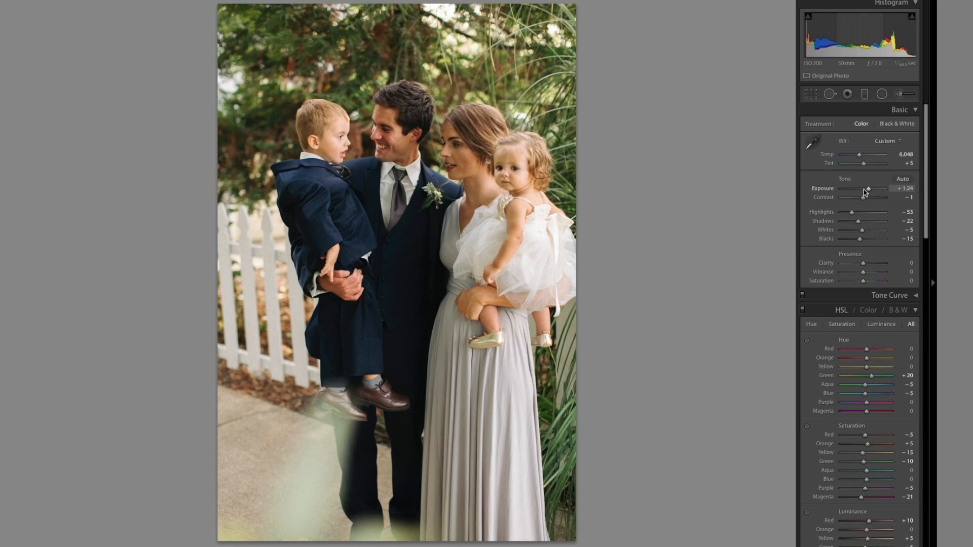
drag(864, 189, 865, 189)
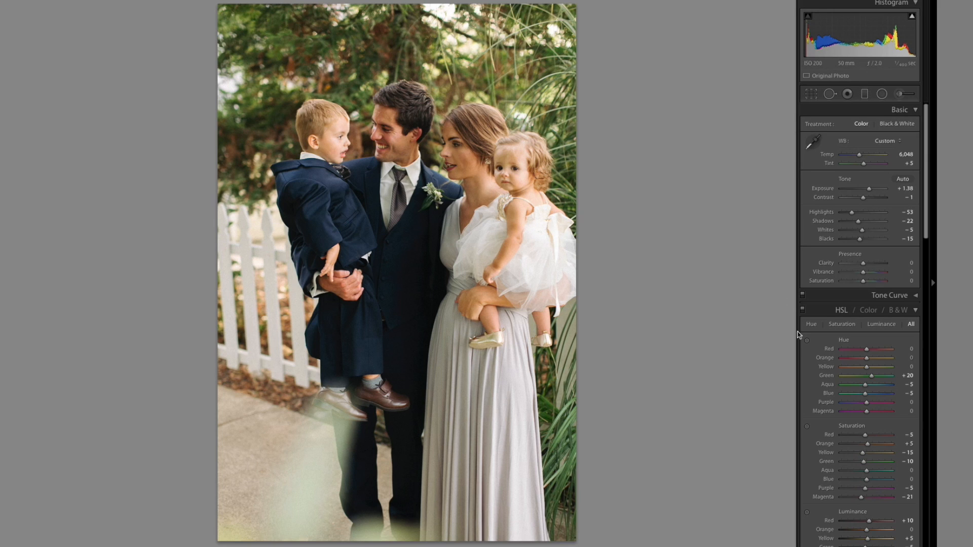
Raise the orange saturation to +15 on that family portrait and compare its skin tones with the neighbouring groom portrait.
key(Up)
key(Up)
key(Up)
key(Right)
key(Left)
key(Right)
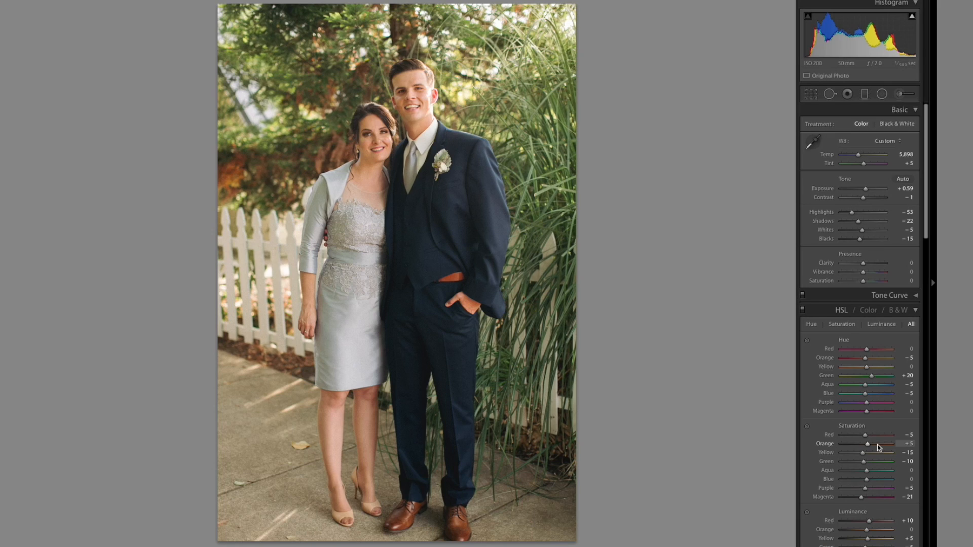
key(Left)
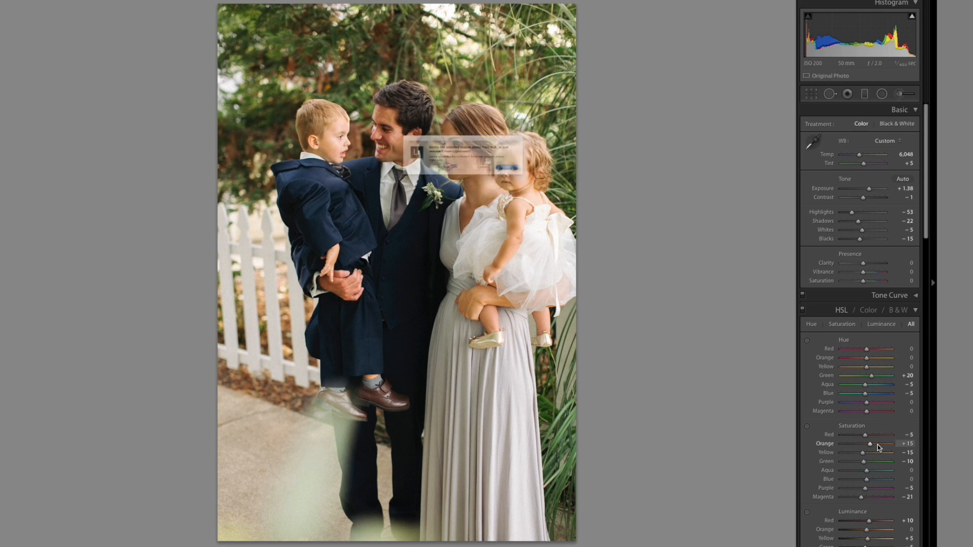
Reset the tint to 0 on the portrait of the groom and the woman in the light blue dress.
key(Right)
key(Left)
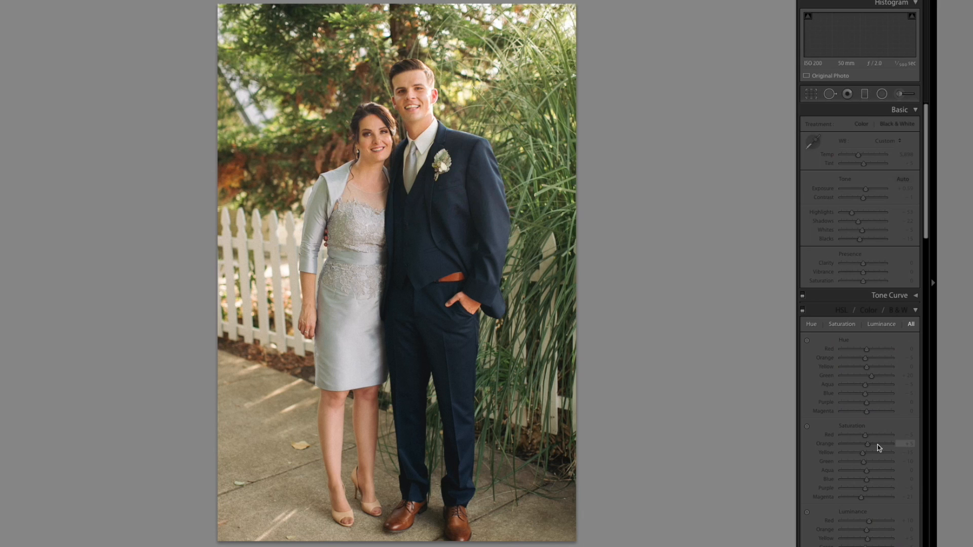
double_click(869, 163)
Find the photo of the chalkboard welcome sign among the shoot's detail shots and open it for editing.
mouse_move(628, 546)
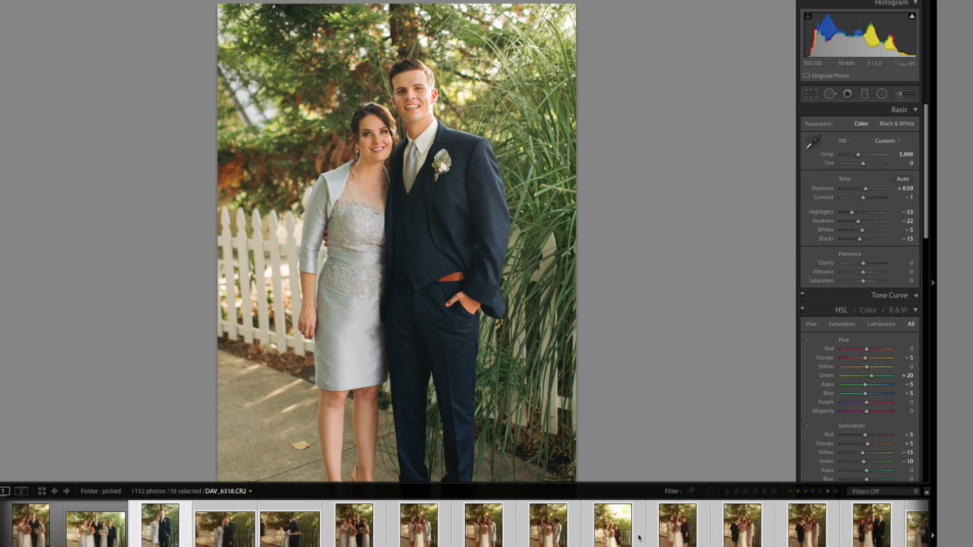
scroll(635, 527, down, 10)
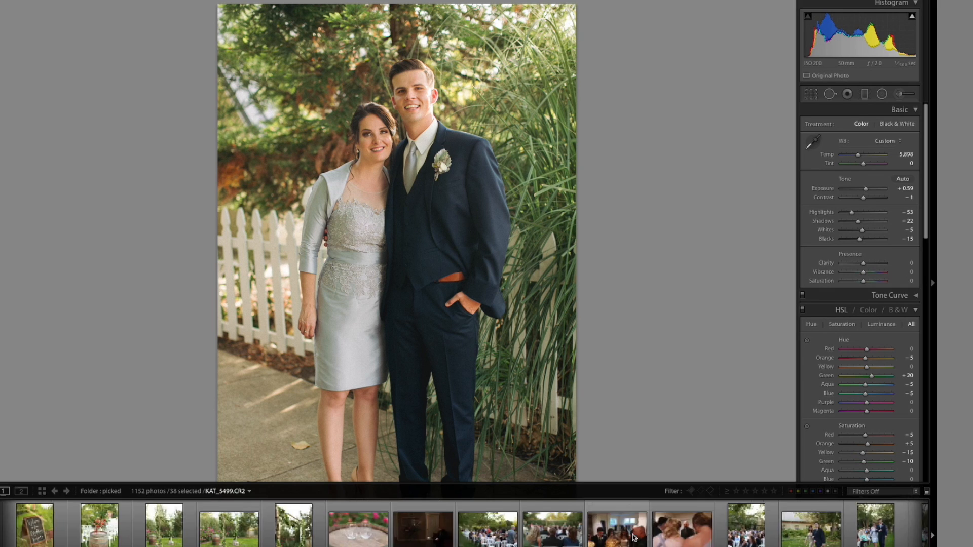
scroll(631, 538, down, 5)
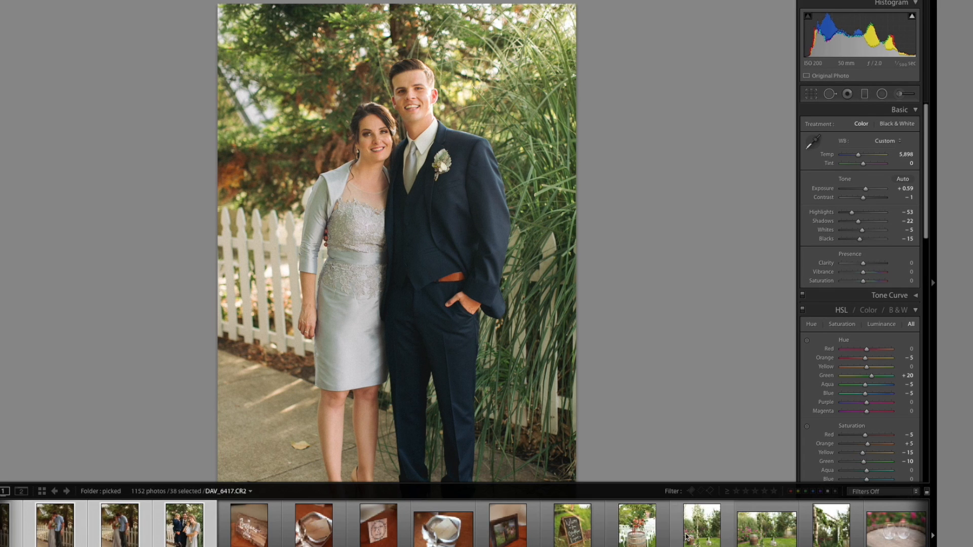
scroll(554, 535, down, 2)
click(507, 528)
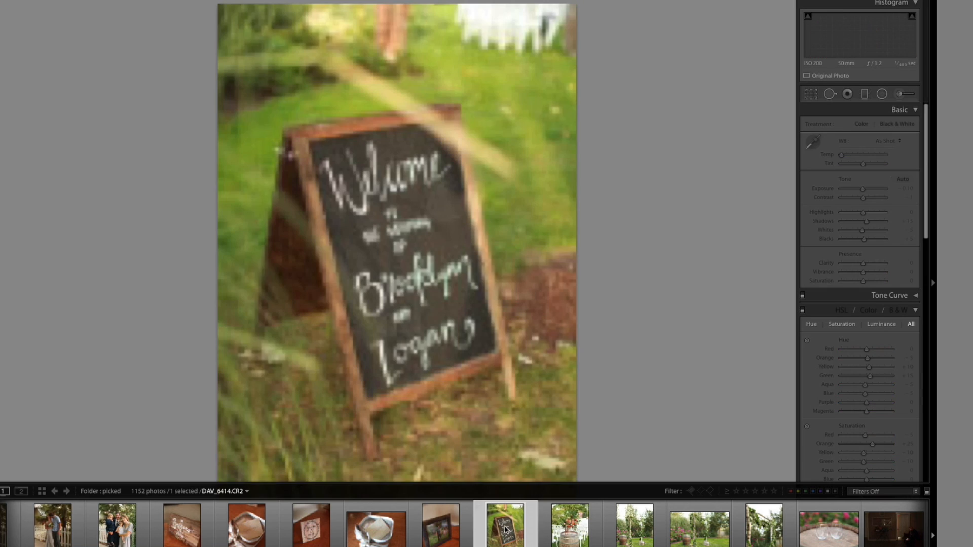